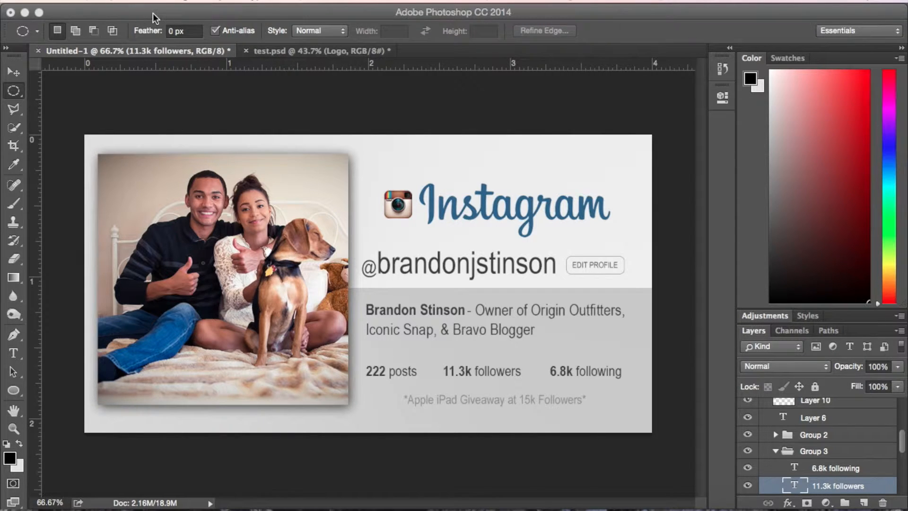
Create a new document from the Film & Video preset at HDTV 1080p/29.97, 1920 x 1080 pixels, with a resolution of 150 pixels/inch.
click(118, 1)
click(128, 13)
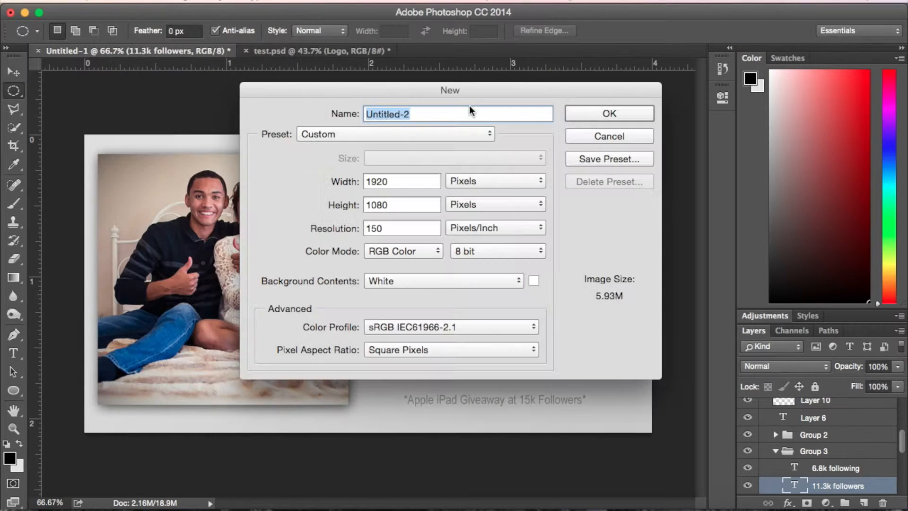
click(378, 135)
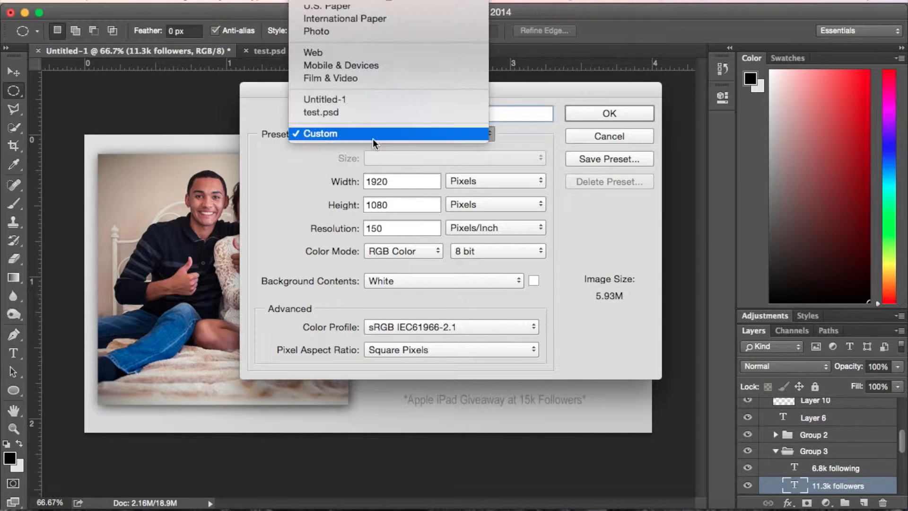
click(343, 78)
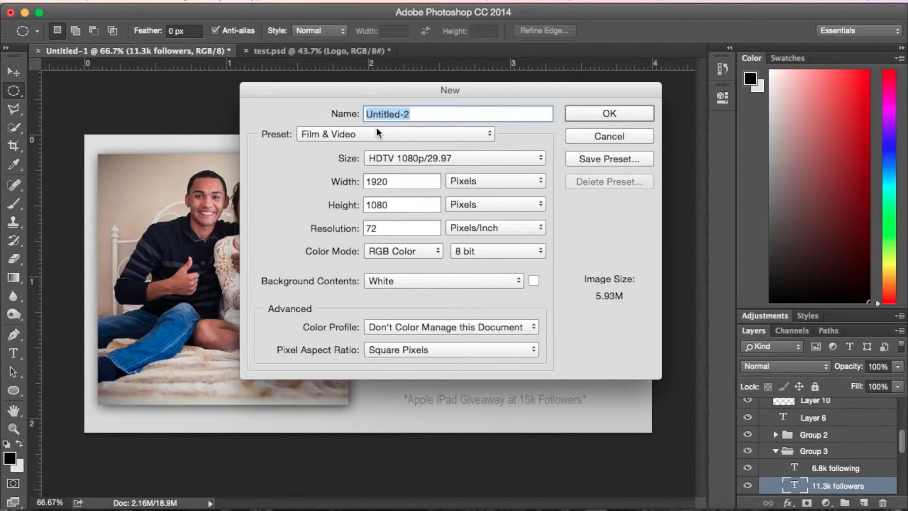
click(407, 154)
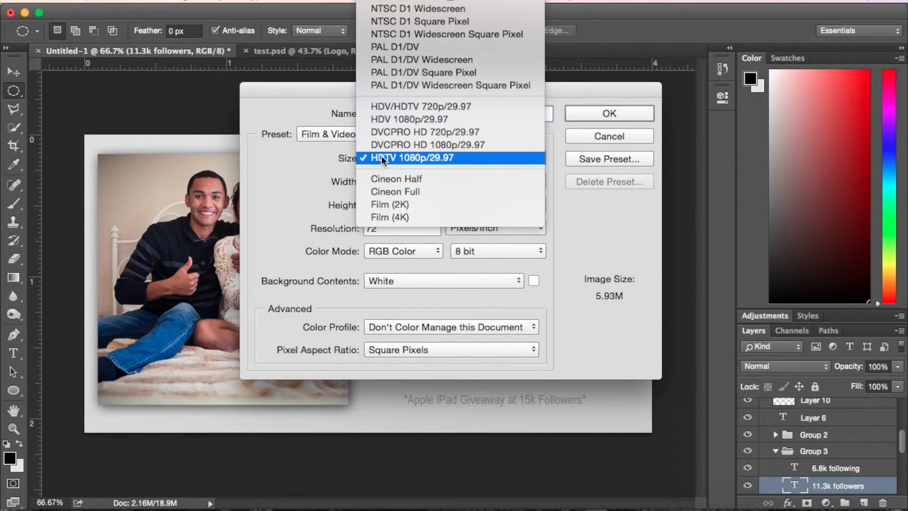
click(563, 213)
double_click(396, 229)
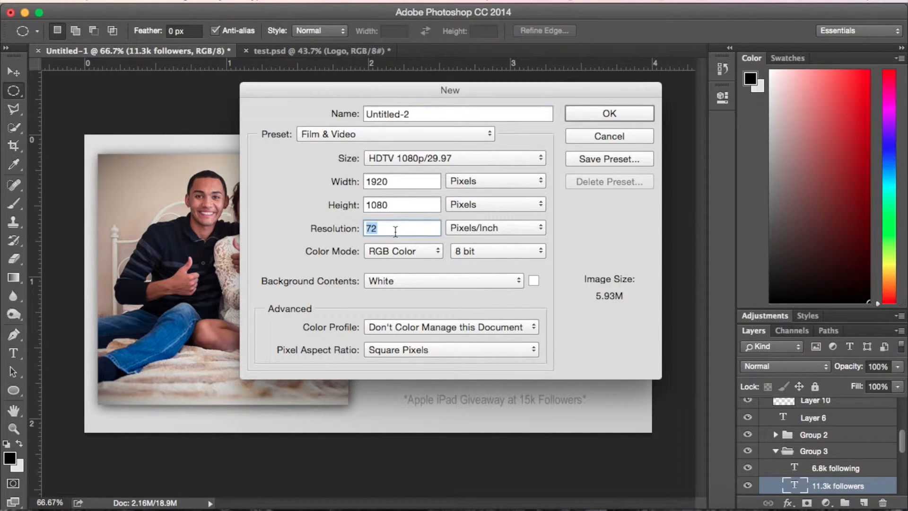
key(BackSpace)
text(150)
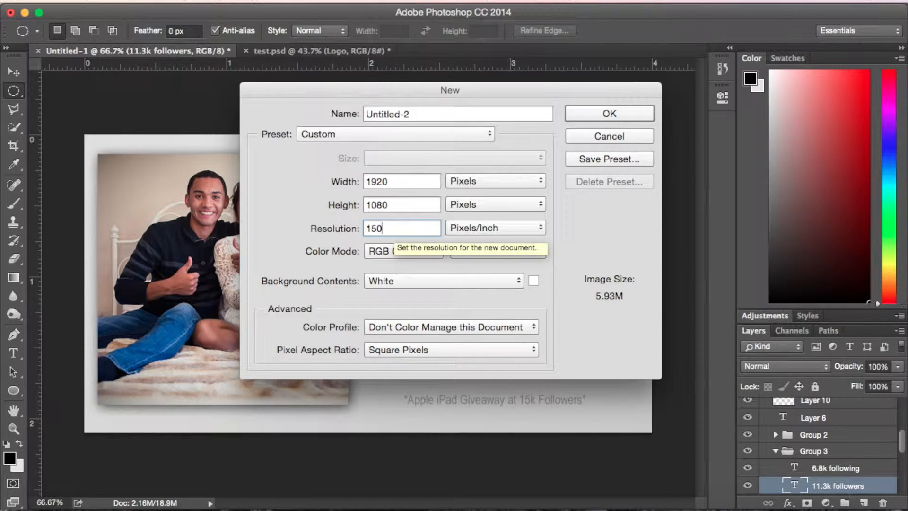
key(Return)
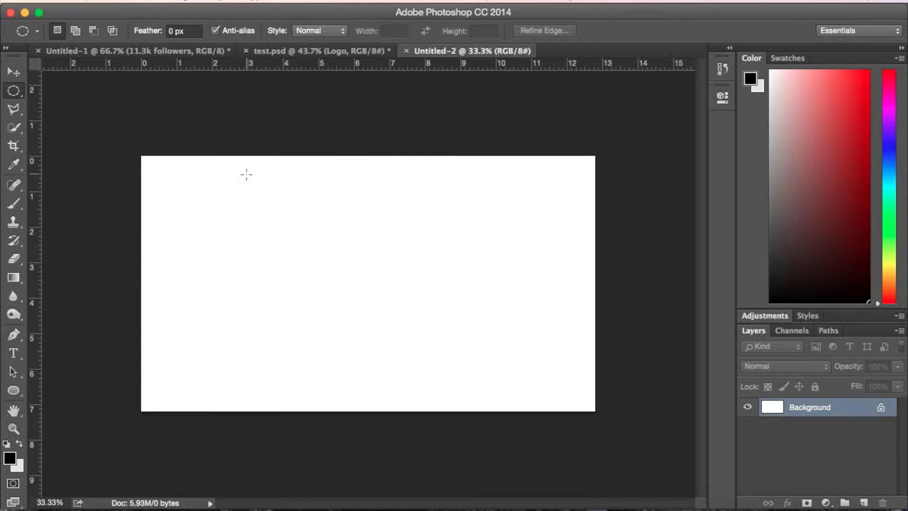
Copy the rock texture layer, Layer 1, from test.psd into the new Untitled-2 document.
click(300, 52)
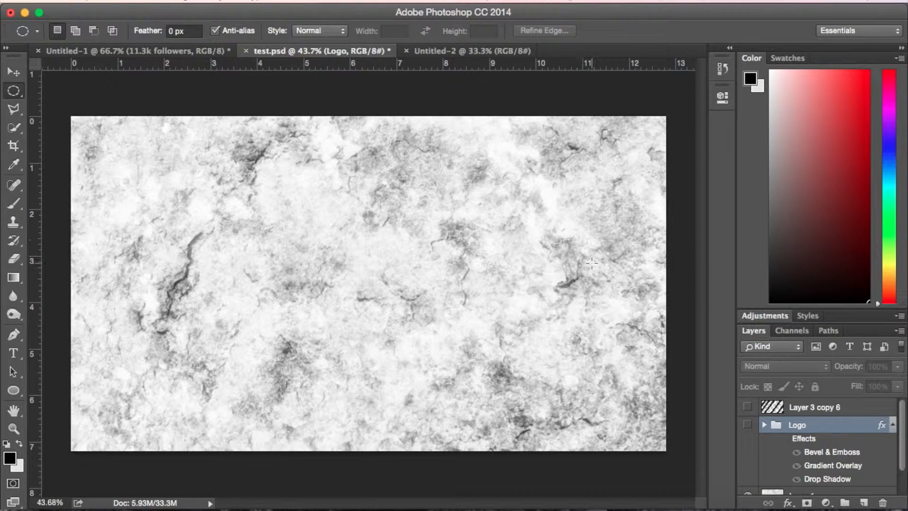
scroll(825, 437, down, 2)
click(813, 467)
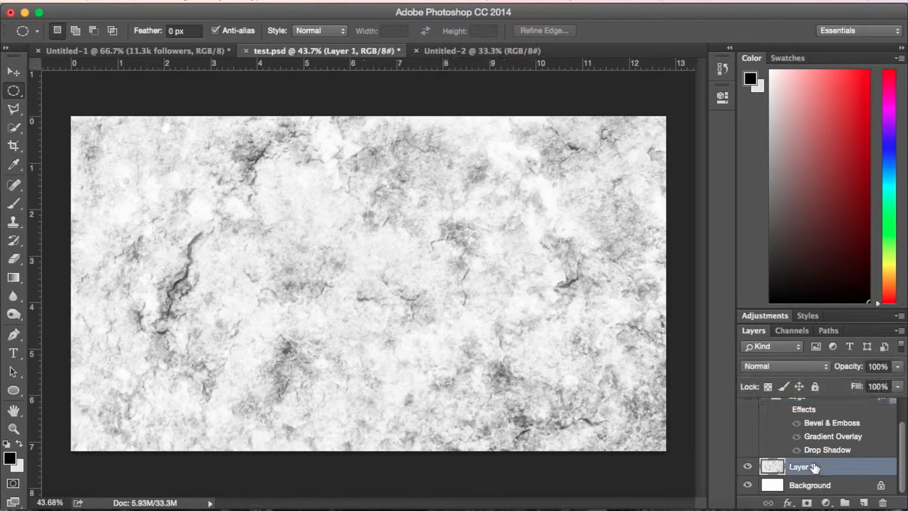
click(13, 71)
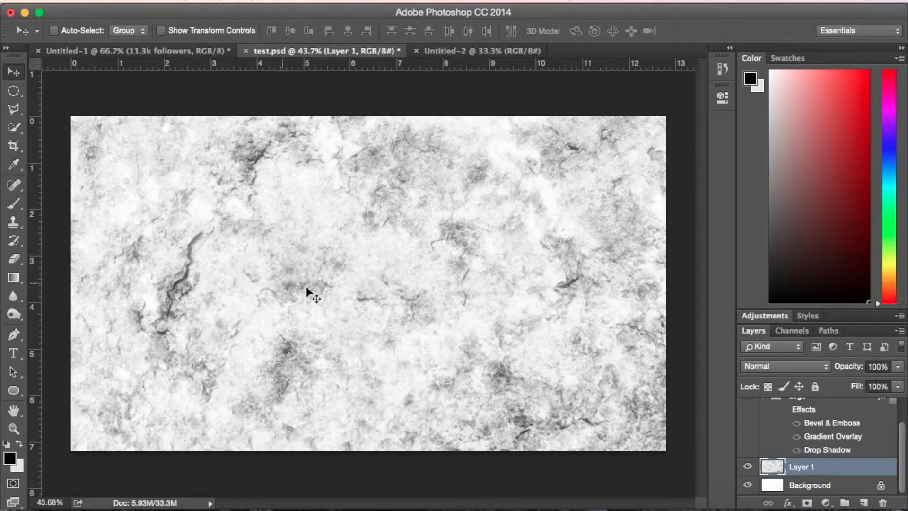
drag(412, 311, 368, 286)
Scale the rock texture layer to about 92% and reposition it to cover the whole canvas.
key(ctrl+t)
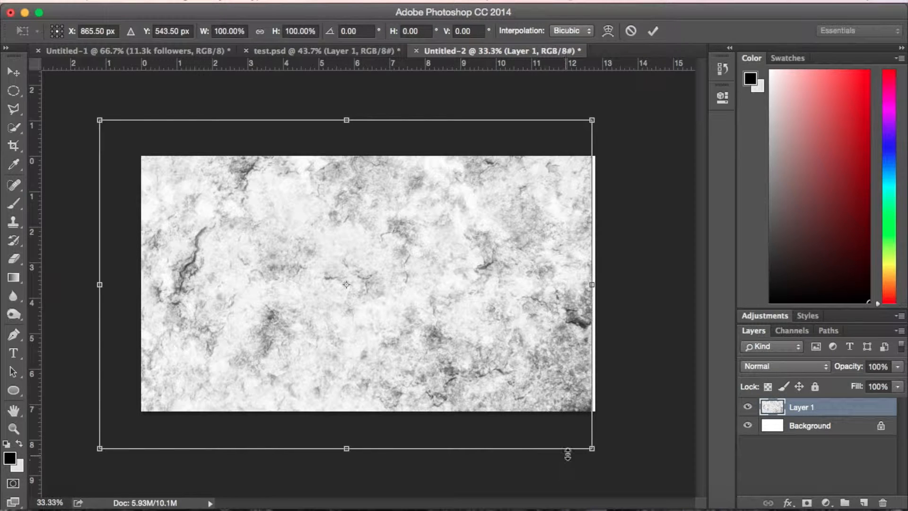
drag(592, 448, 554, 422)
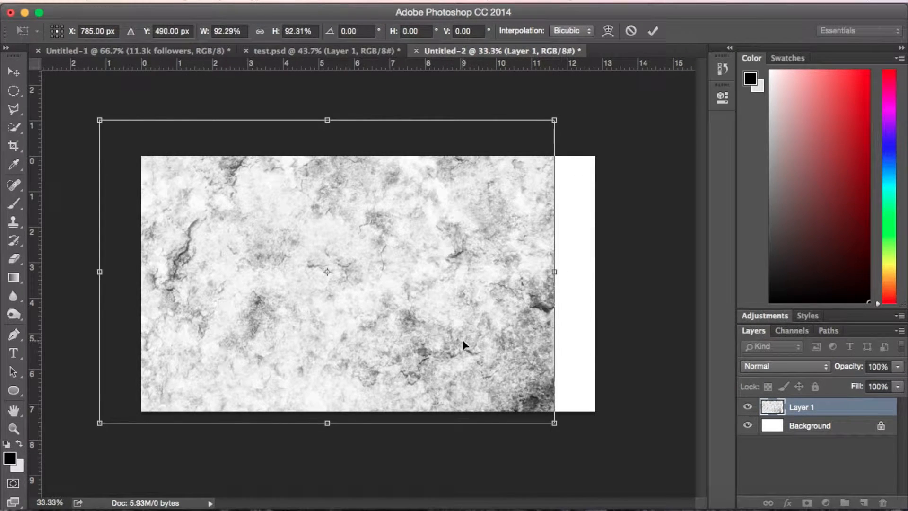
drag(434, 340, 481, 338)
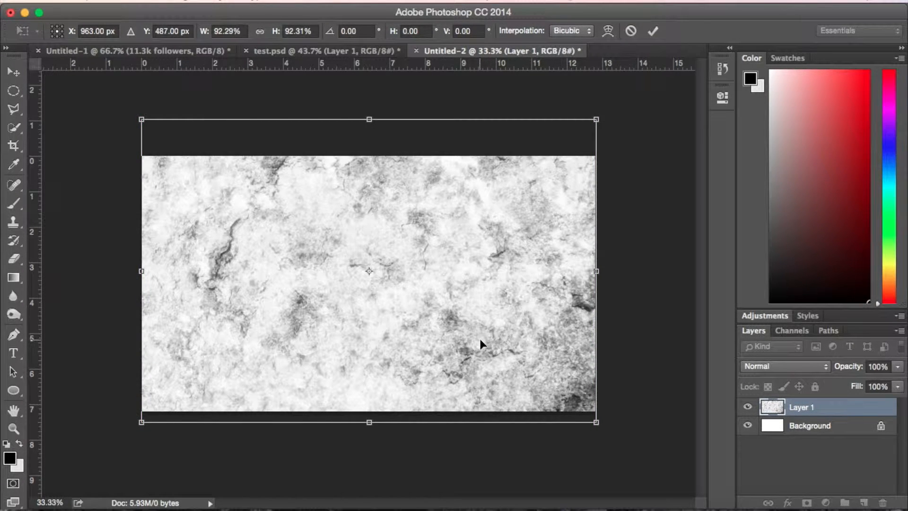
key(Return)
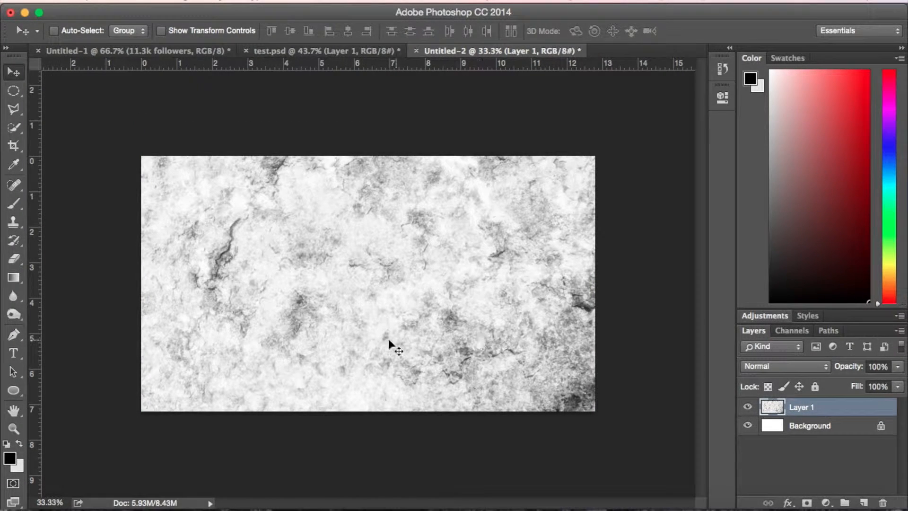
Make the Logo group in test.psd visible and copy it into the Untitled-2 document.
click(324, 52)
click(747, 414)
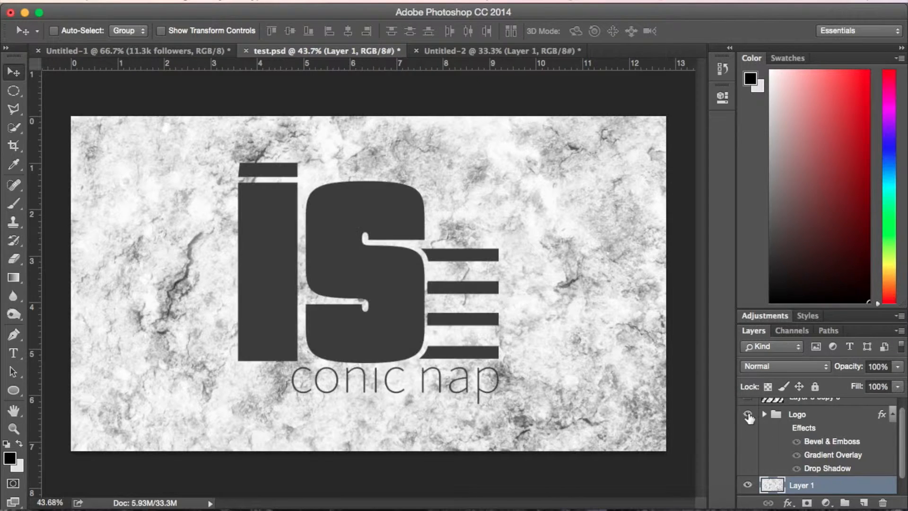
click(797, 415)
mouse_move(354, 276)
mouse_down()
mouse_move(397, 132)
mouse_move(448, 50)
mouse_move(402, 134)
mouse_move(351, 287)
mouse_move(365, 274)
mouse_up()
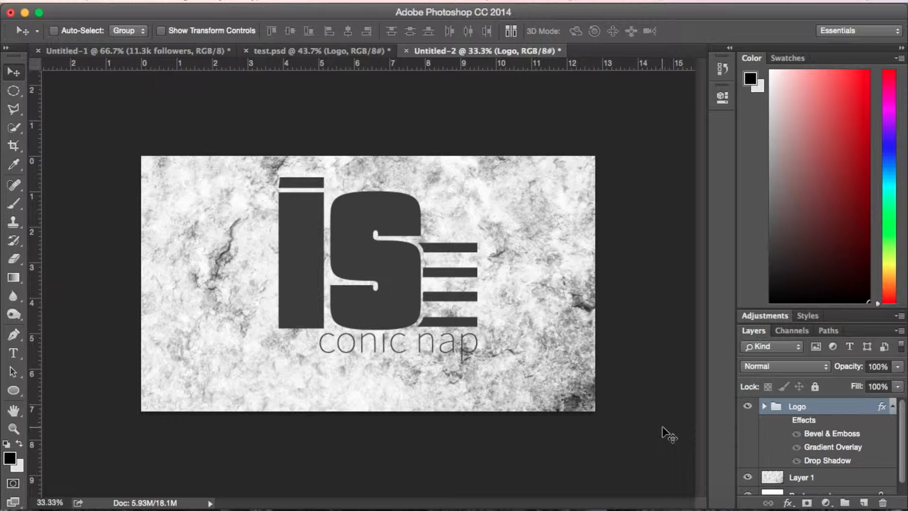
Center the Logo group vertically and horizontally on the canvas using a full-canvas selection, and deselect.
key(super+a)
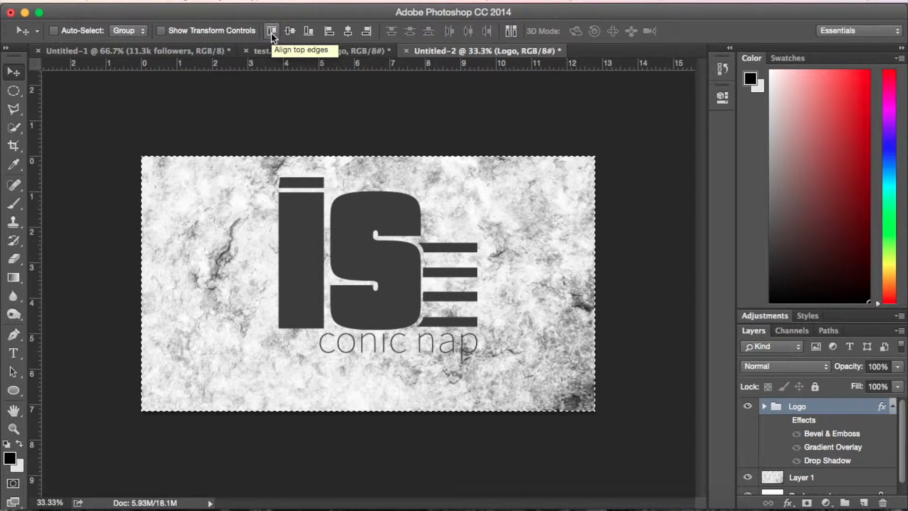
click(291, 33)
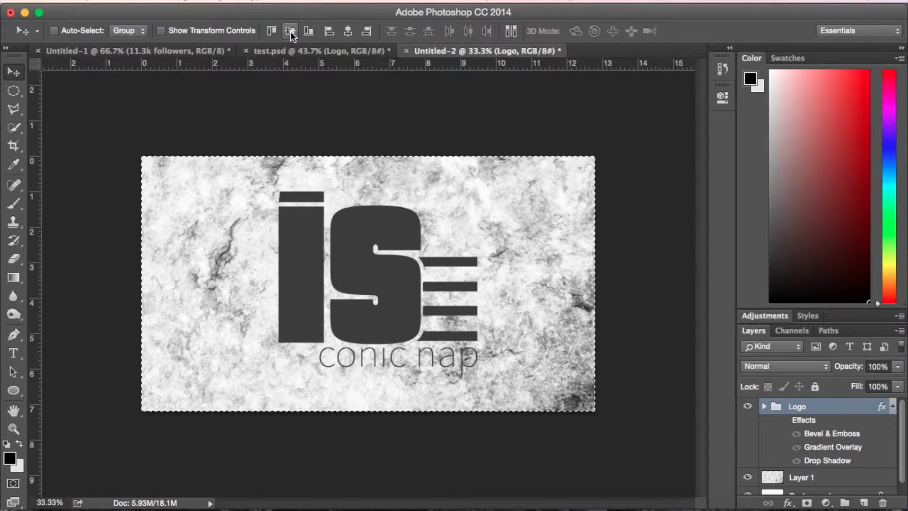
click(349, 32)
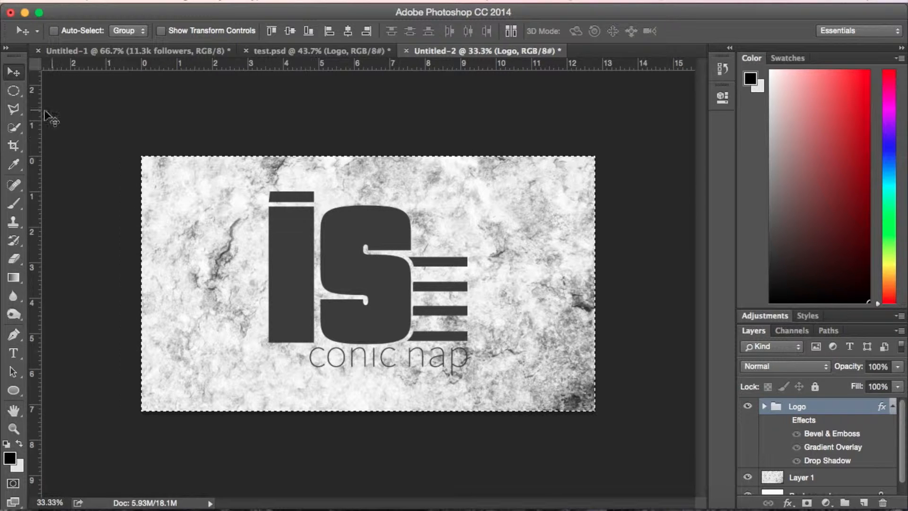
click(13, 91)
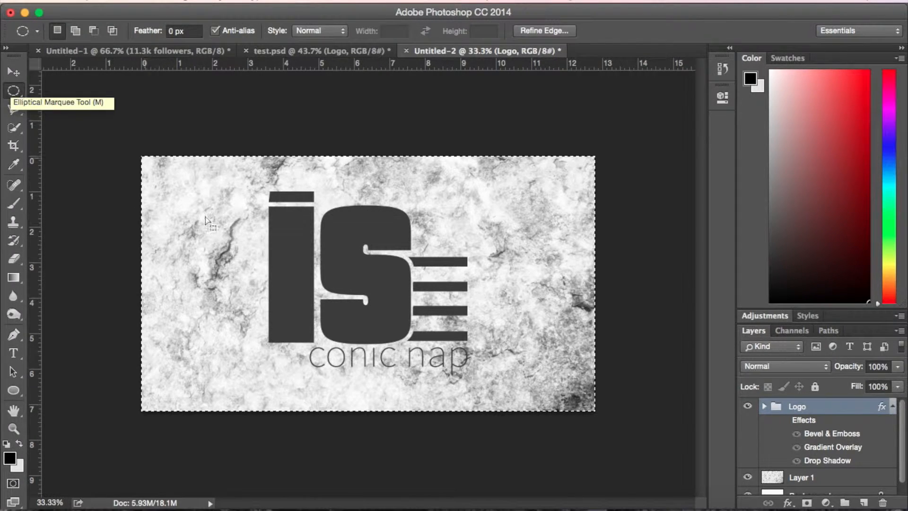
right_click(227, 234)
click(254, 243)
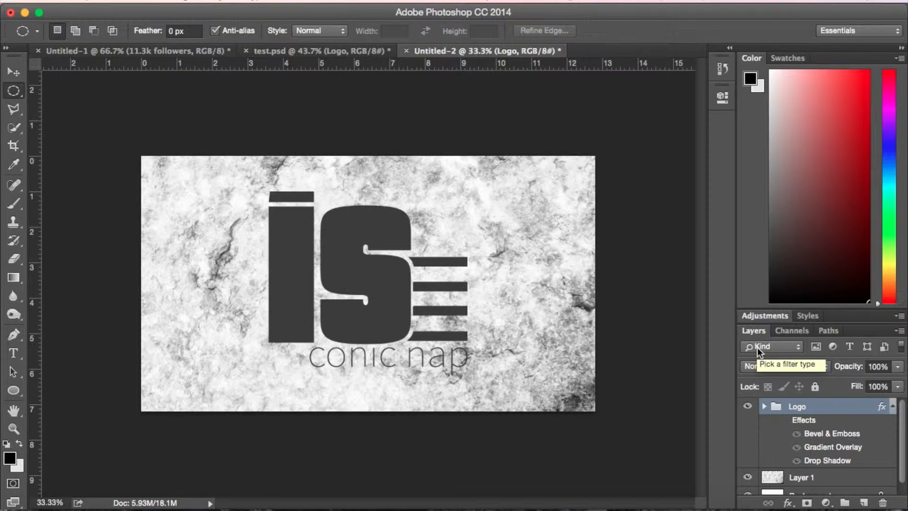
Preview the Logo group with its layer effects switched on, and hide them again.
click(785, 420)
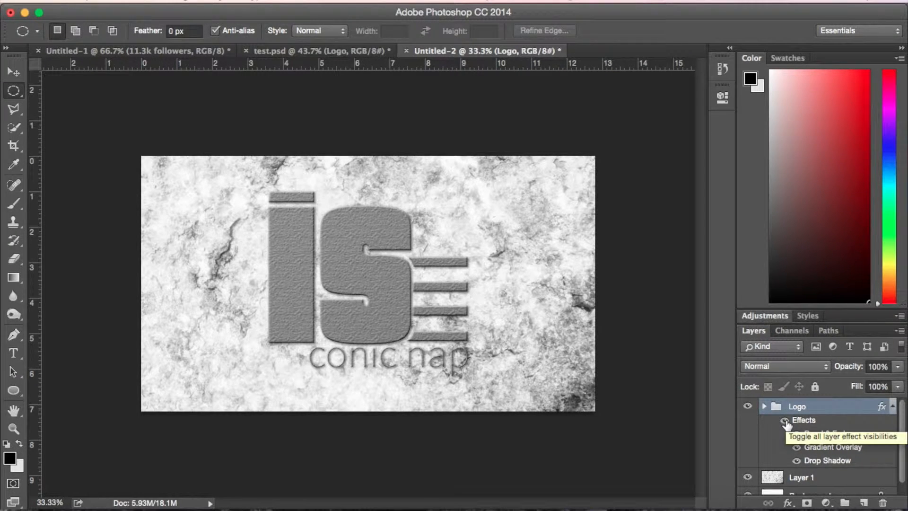
click(784, 420)
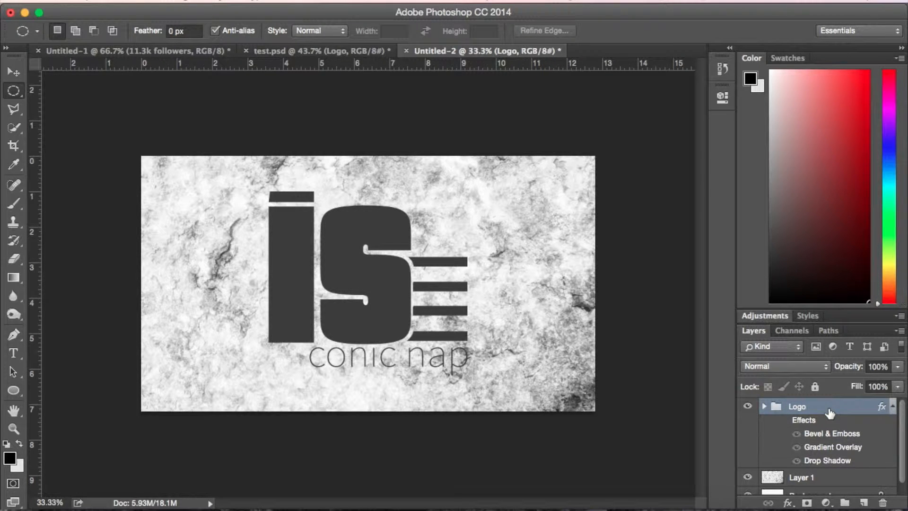
Set the Logo group's blend mode to Overlay and make its layer effects visible.
click(780, 366)
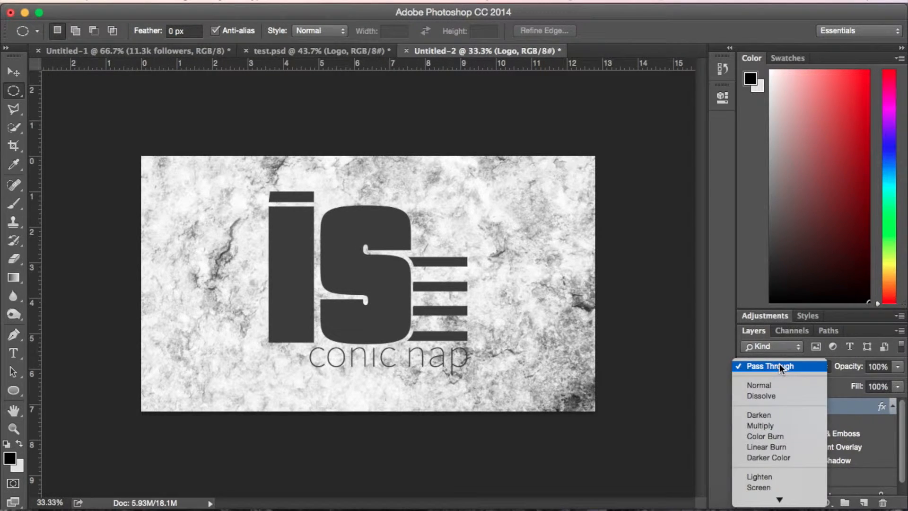
scroll(773, 450, down, 5)
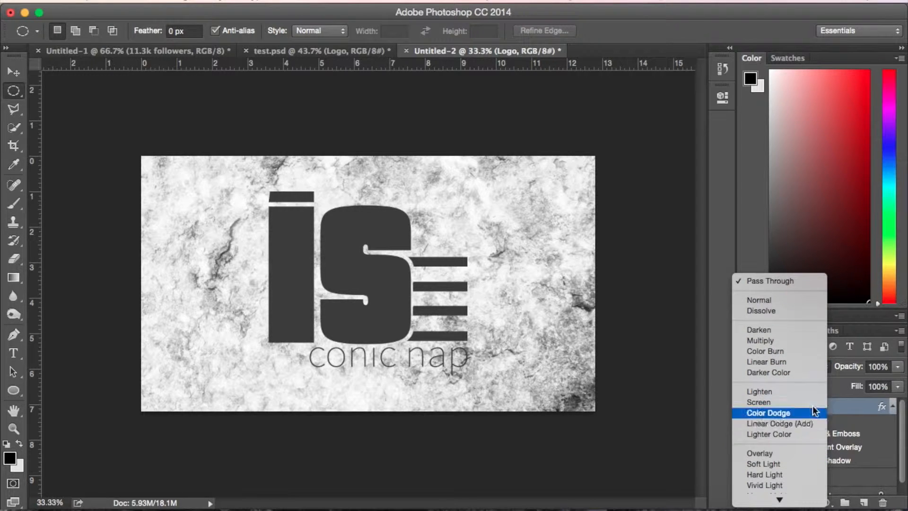
click(841, 383)
click(796, 366)
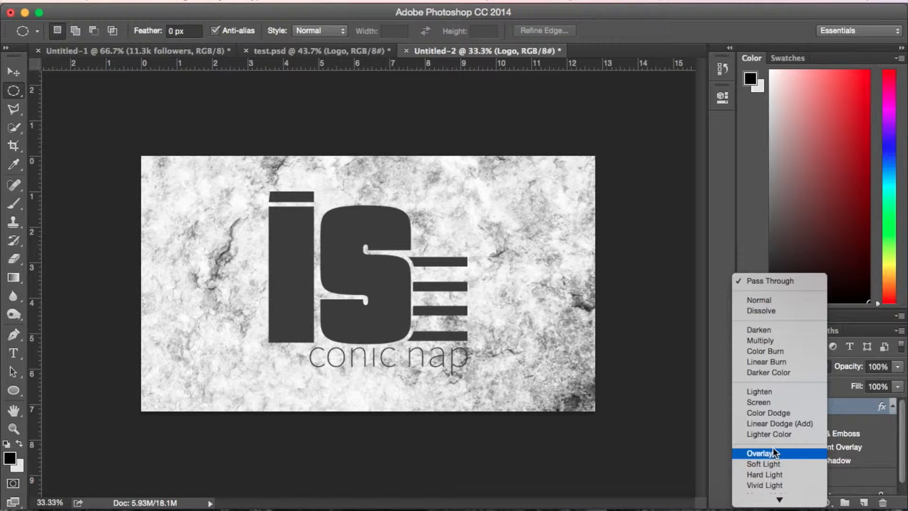
click(773, 448)
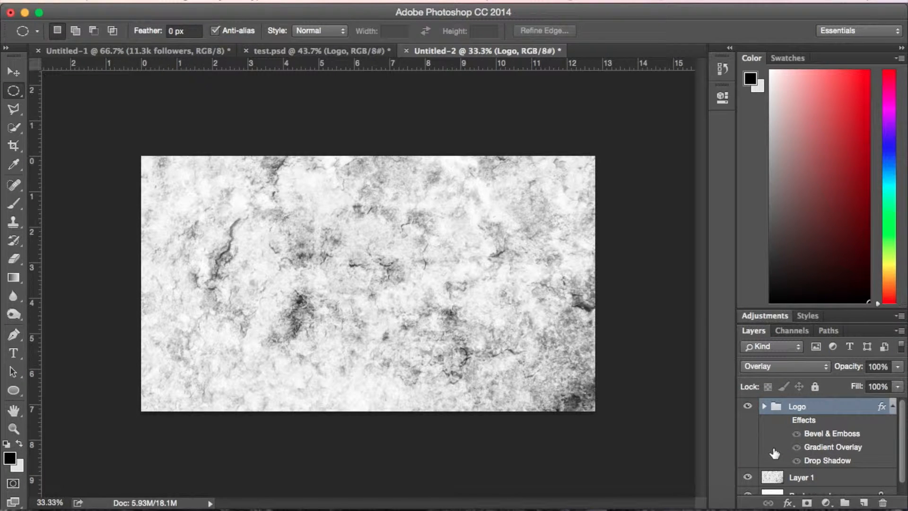
click(786, 421)
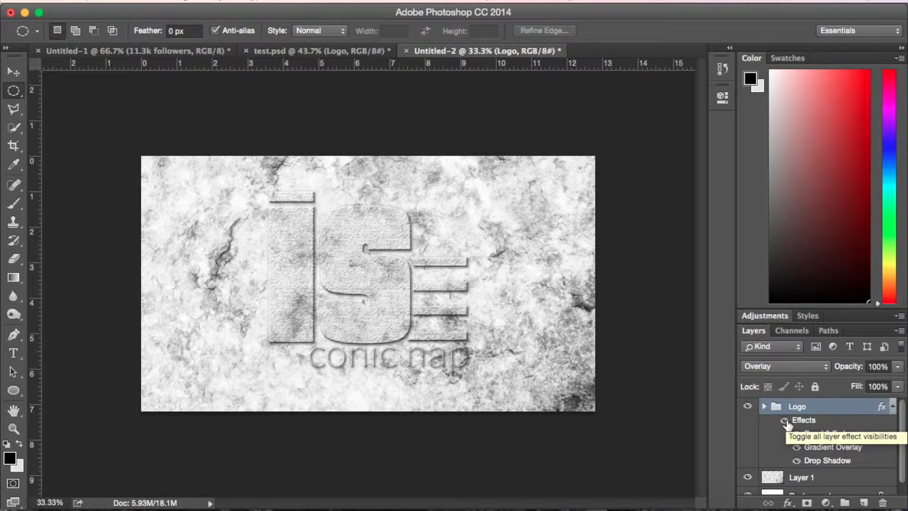
Open the Logo group's Bevel & Emboss layer style settings beside the artwork and compare the effect on and off.
double_click(840, 409)
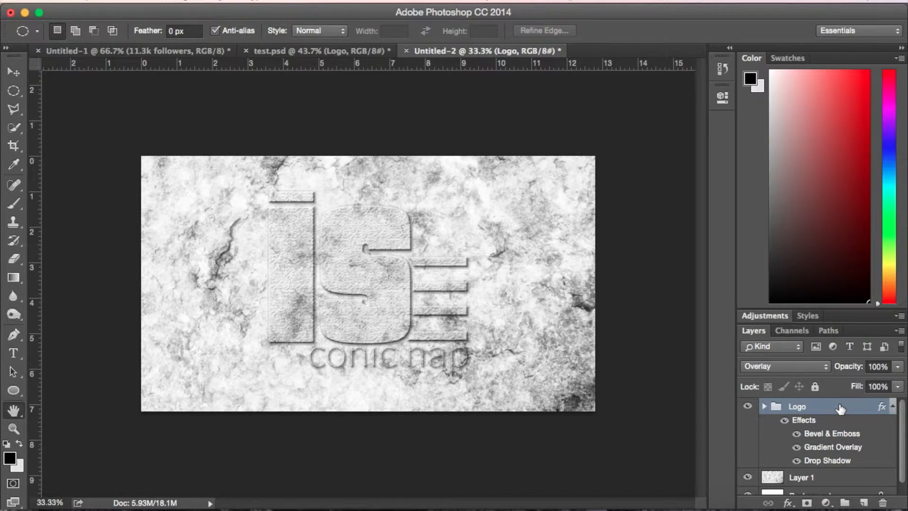
drag(275, 58, 584, 109)
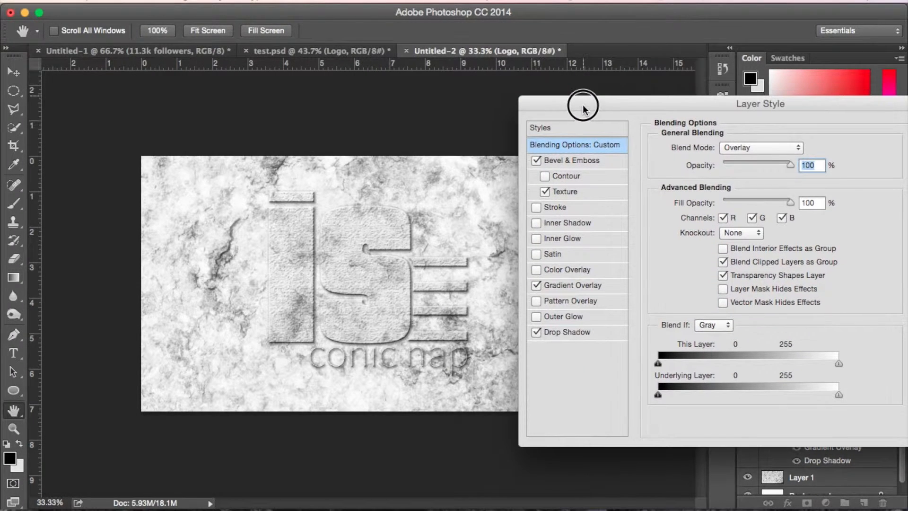
click(556, 160)
click(538, 160)
click(538, 160)
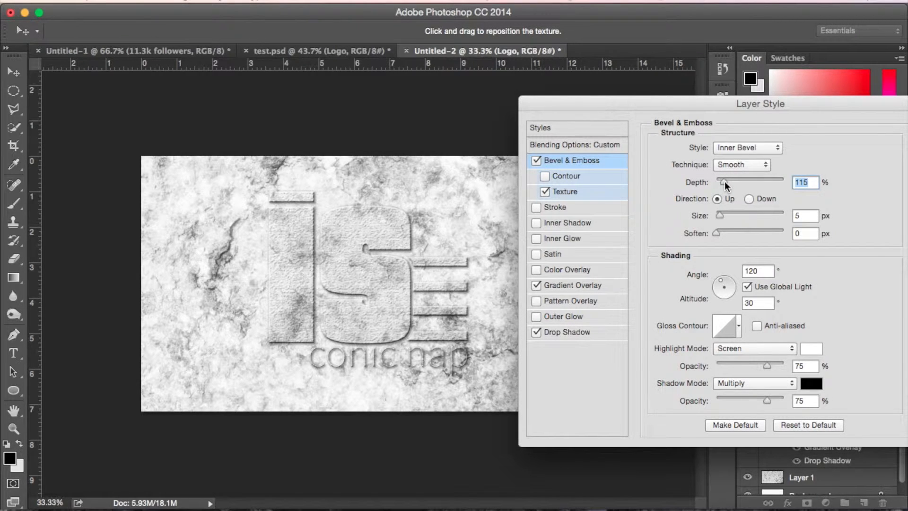
Adjust the depth, size and soften values of the Logo group's Bevel & Emboss effect.
mouse_move(725, 182)
mouse_down()
mouse_move(753, 183)
mouse_move(725, 181)
mouse_up()
drag(720, 216, 726, 217)
key(Down)
key(Down)
key(Down)
key(Down)
key(Down)
key(Down)
key(Down)
key(Down)
key(Down)
key(Down)
mouse_move(716, 234)
mouse_down()
mouse_move(747, 232)
mouse_move(717, 232)
mouse_up()
Try the logo without the bevel texture and with a stroke, and restore the original effect selection.
click(563, 192)
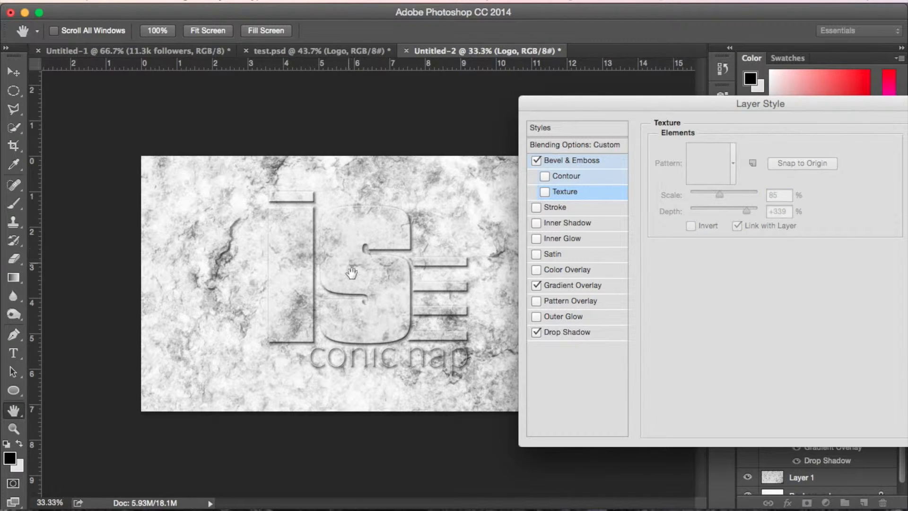
click(536, 207)
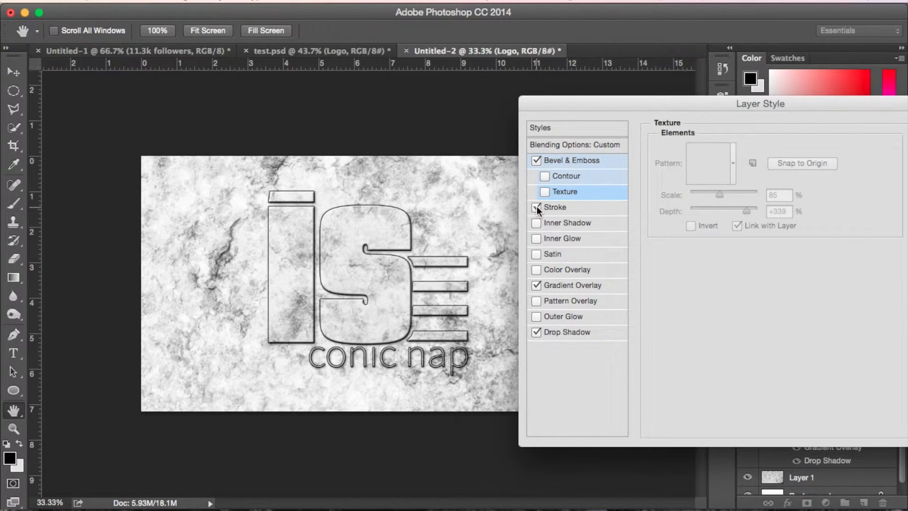
click(537, 207)
click(544, 192)
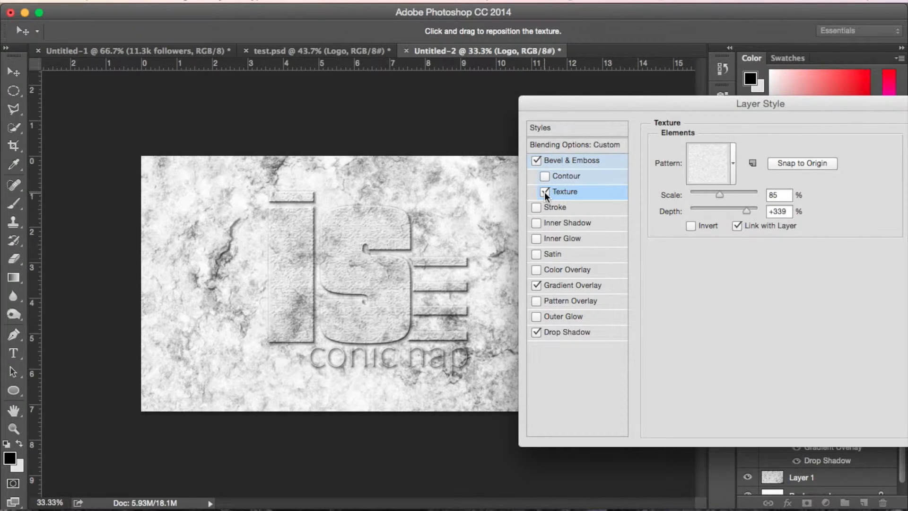
Check the bevel texture's pattern choices, and try other texture scale and depth values before returning to 85% and +339%.
click(733, 164)
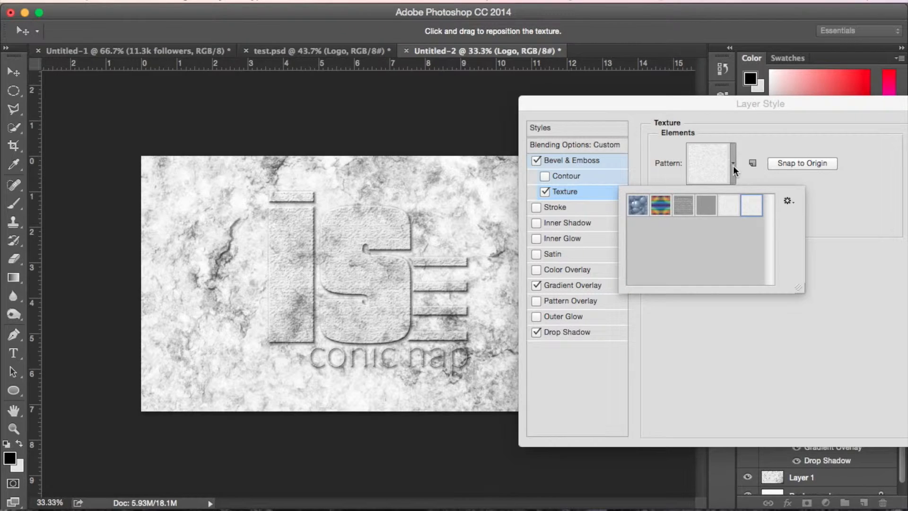
click(828, 209)
click(722, 195)
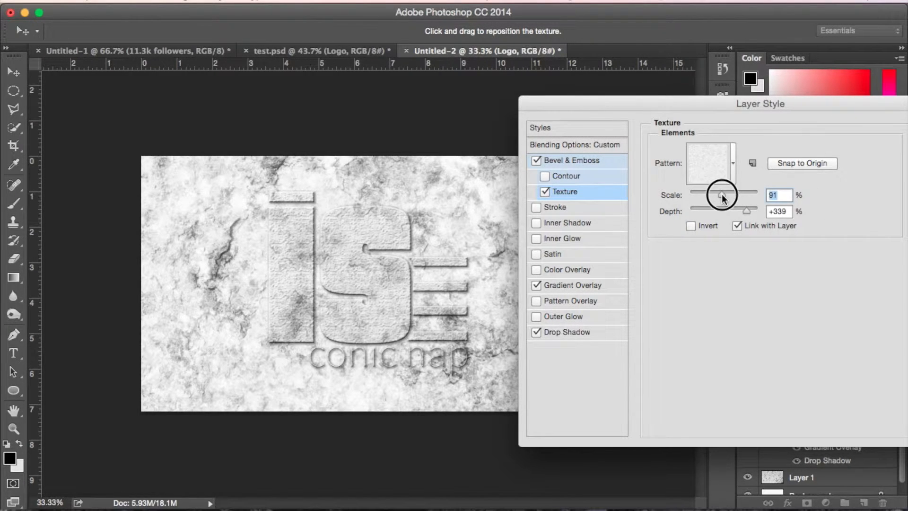
mouse_move(722, 194)
mouse_down()
mouse_move(734, 194)
mouse_move(720, 195)
mouse_up()
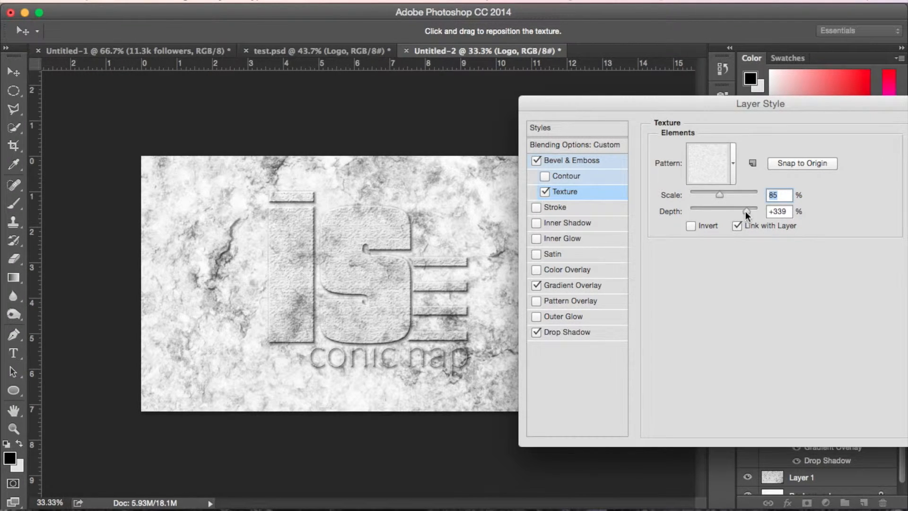
mouse_move(747, 215)
mouse_down()
mouse_move(731, 218)
mouse_move(747, 210)
mouse_up()
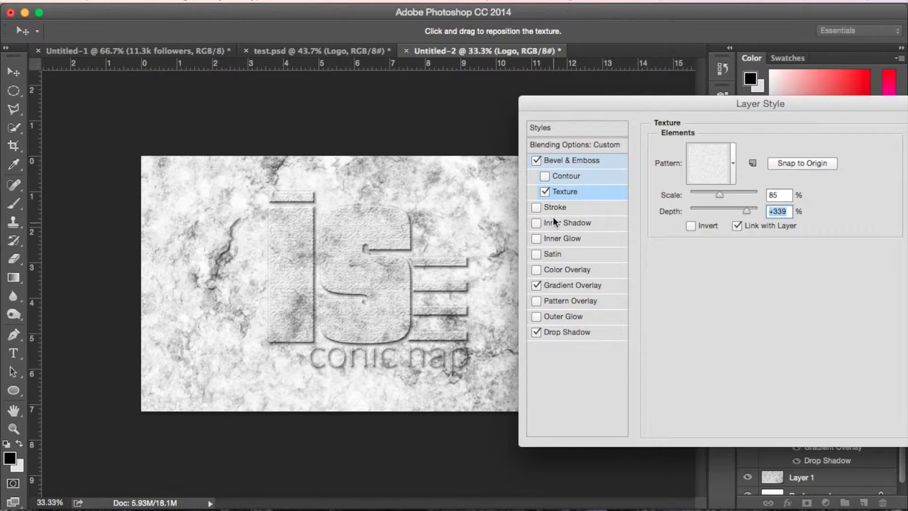
Open the Logo group's Gradient Overlay settings and compare the artwork with the effect off and on.
click(577, 284)
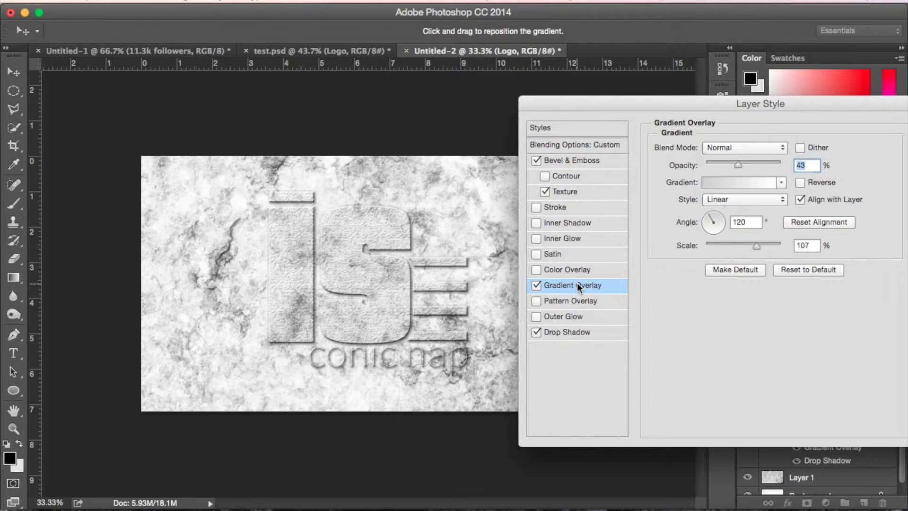
click(537, 286)
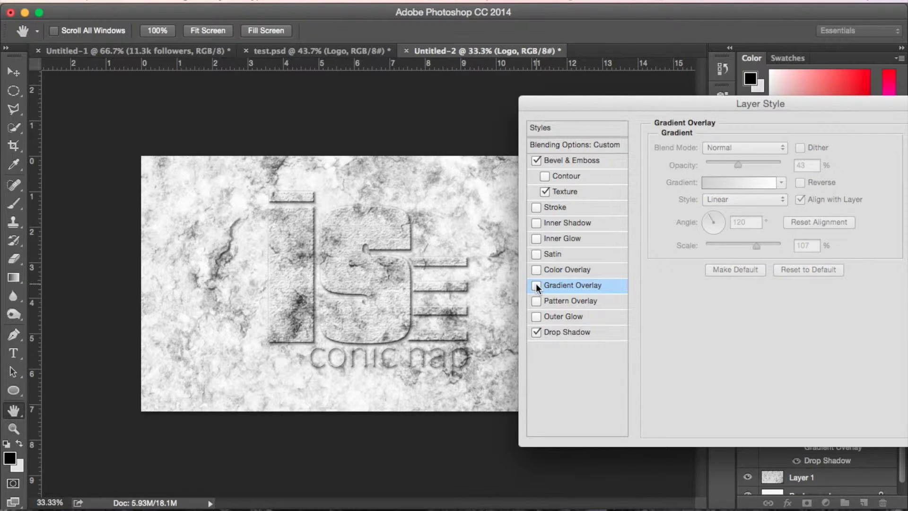
click(537, 285)
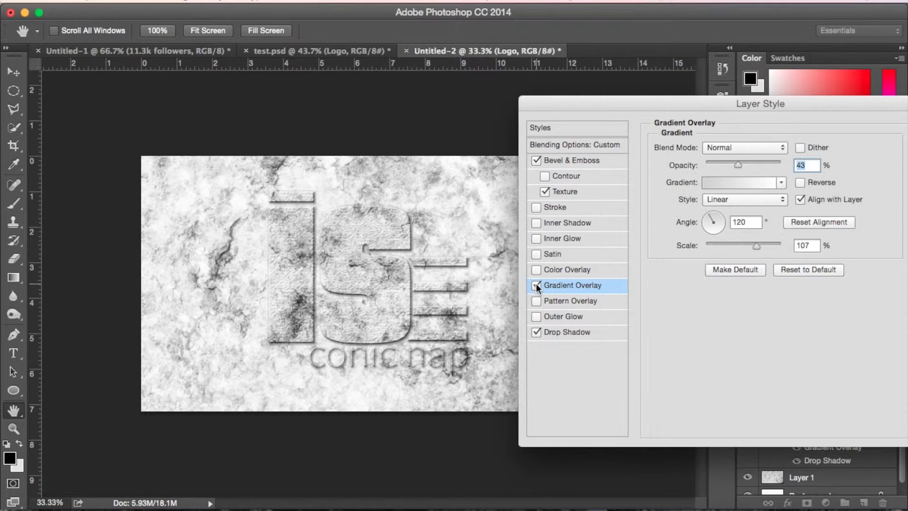
Examine the colors of both end stops in the Gradient Overlay's gradient and keep them as they are.
click(709, 184)
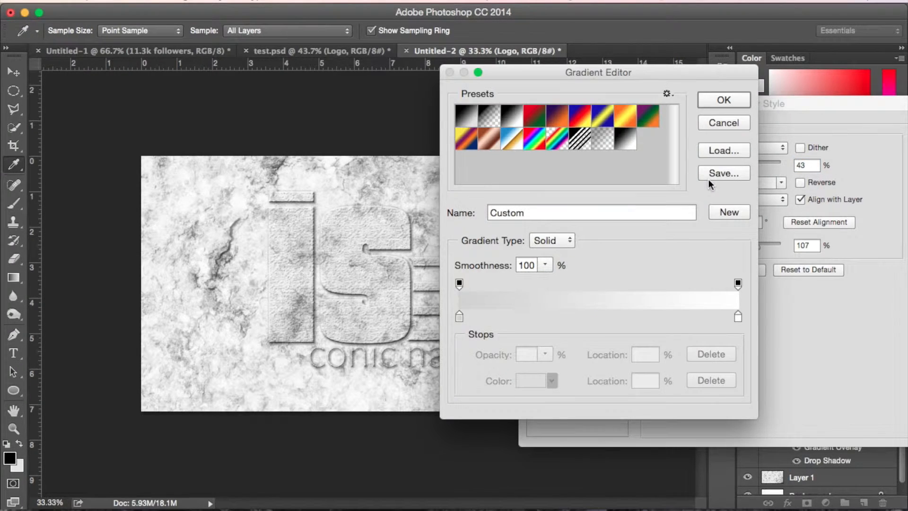
double_click(459, 318)
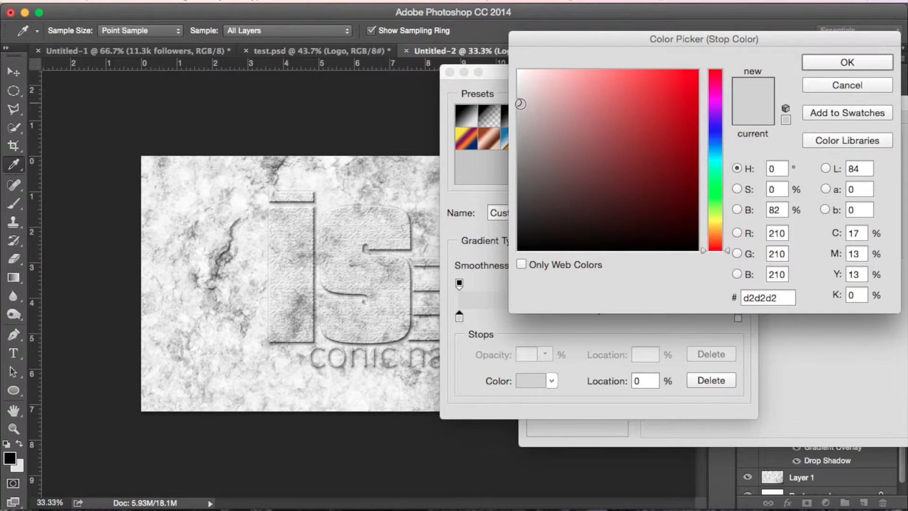
click(828, 62)
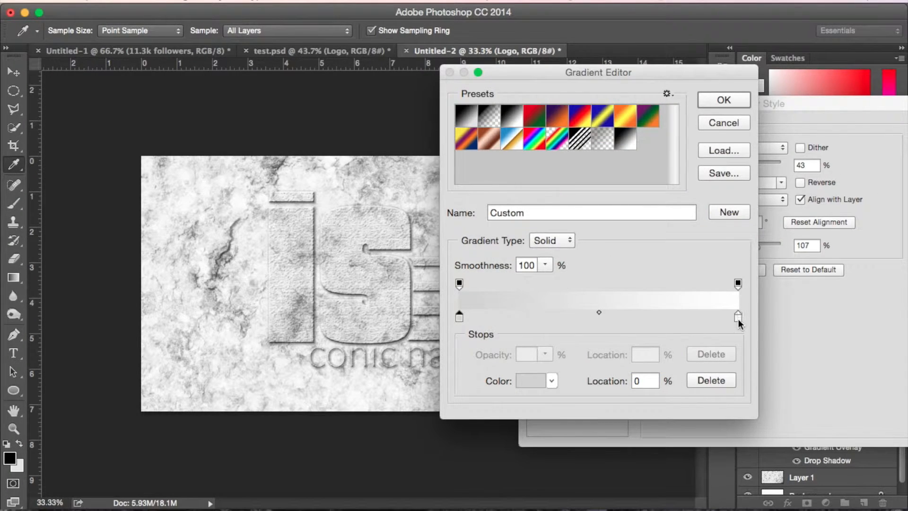
double_click(739, 318)
click(843, 62)
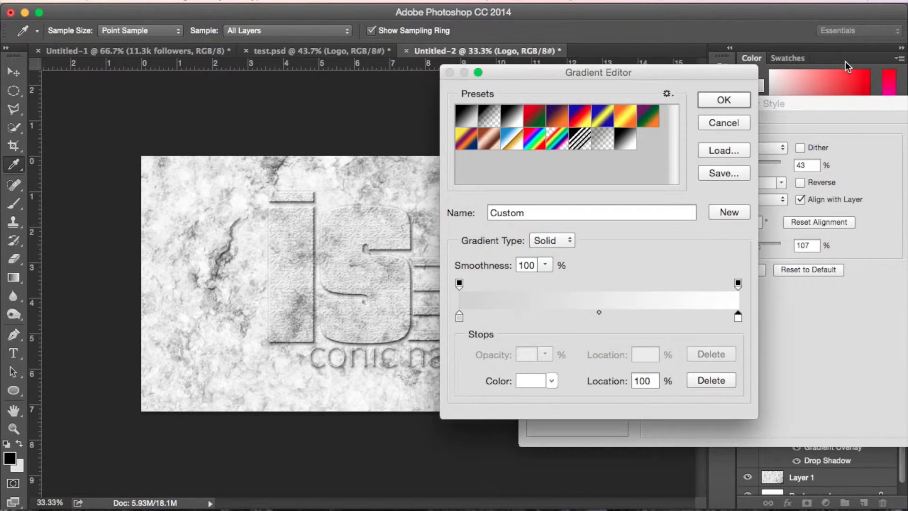
click(724, 100)
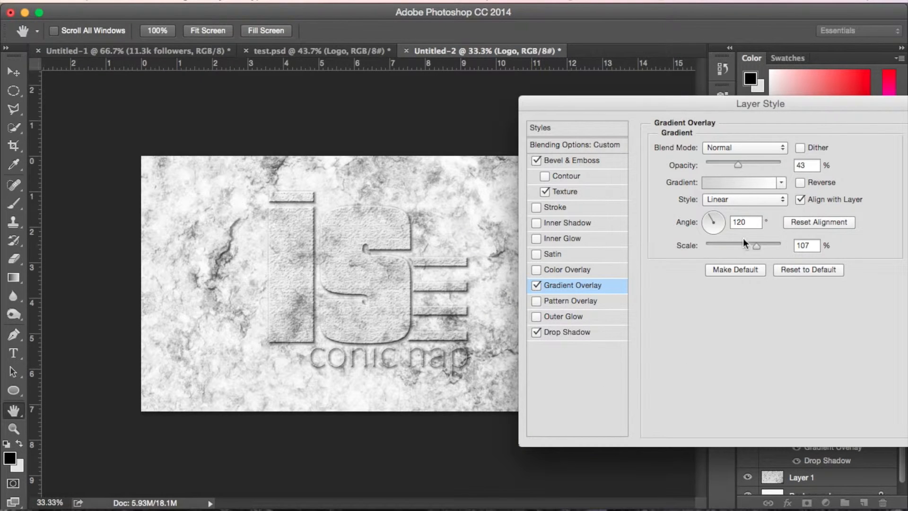
Try the Gradient Overlay at full opacity, and set its opacity to 45% and its scale to 105%.
drag(740, 165, 808, 180)
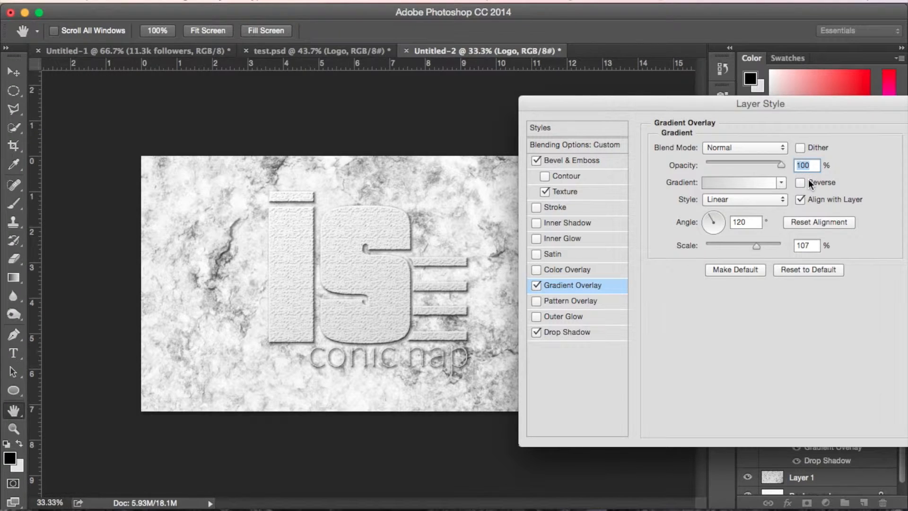
click(741, 164)
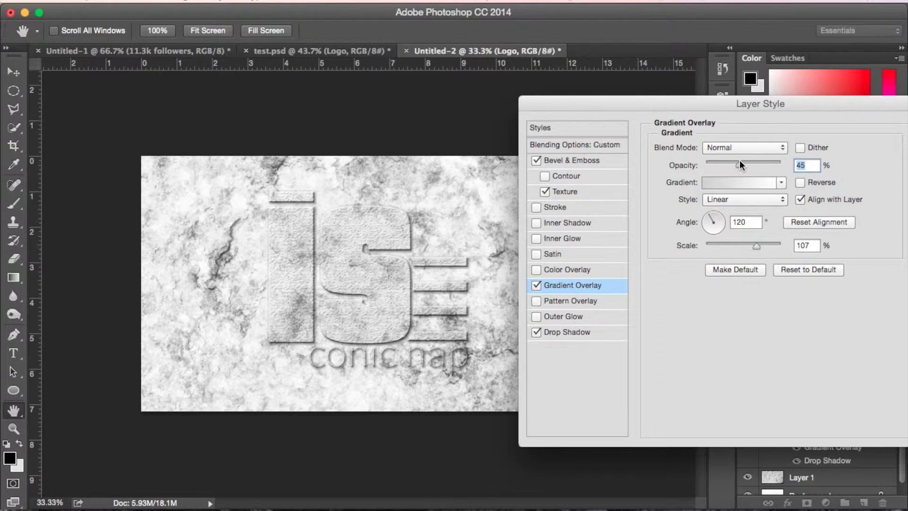
mouse_move(756, 245)
mouse_down()
mouse_move(724, 242)
mouse_move(755, 246)
mouse_up()
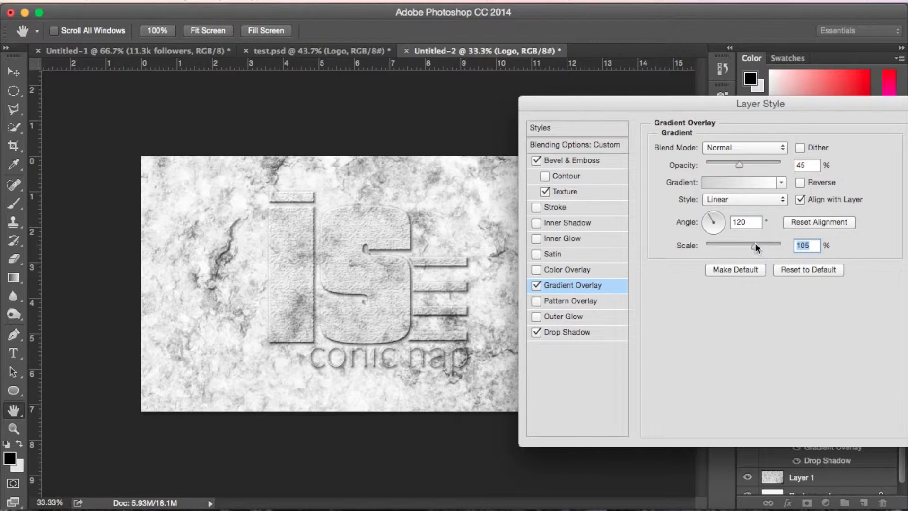
Open the Logo group's Drop Shadow settings and compare the artwork with the shadow off and on.
click(563, 333)
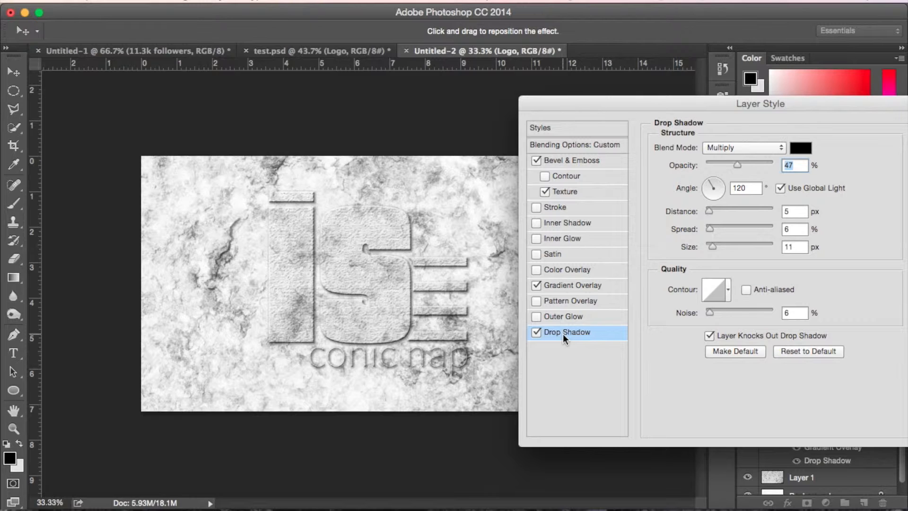
click(537, 332)
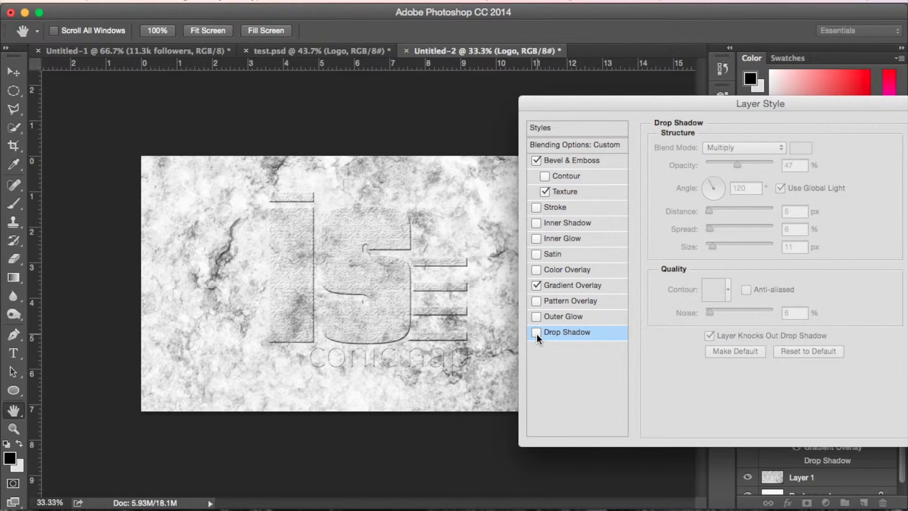
click(537, 332)
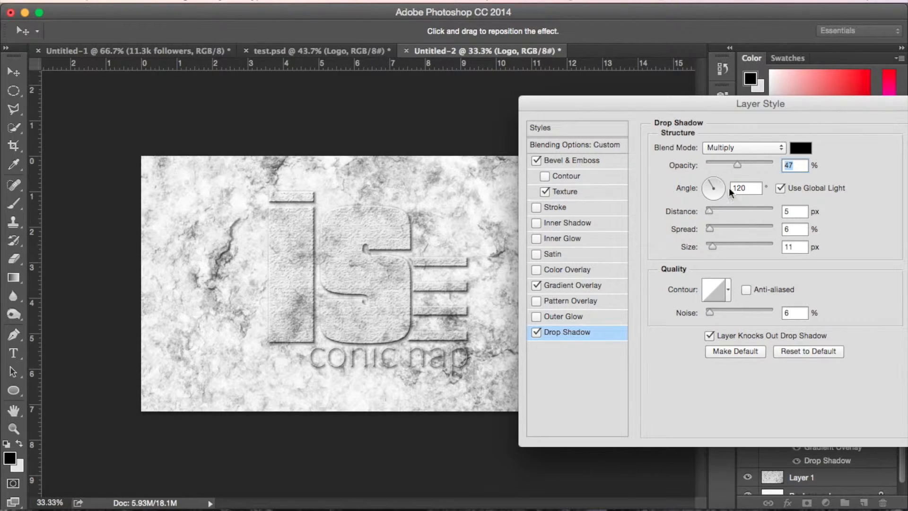
Set the Drop Shadow's opacity to 61% and size to 8 px, and apply the Logo group's layer styles.
mouse_move(737, 165)
mouse_down()
mouse_move(763, 166)
mouse_move(748, 166)
mouse_up()
click(762, 165)
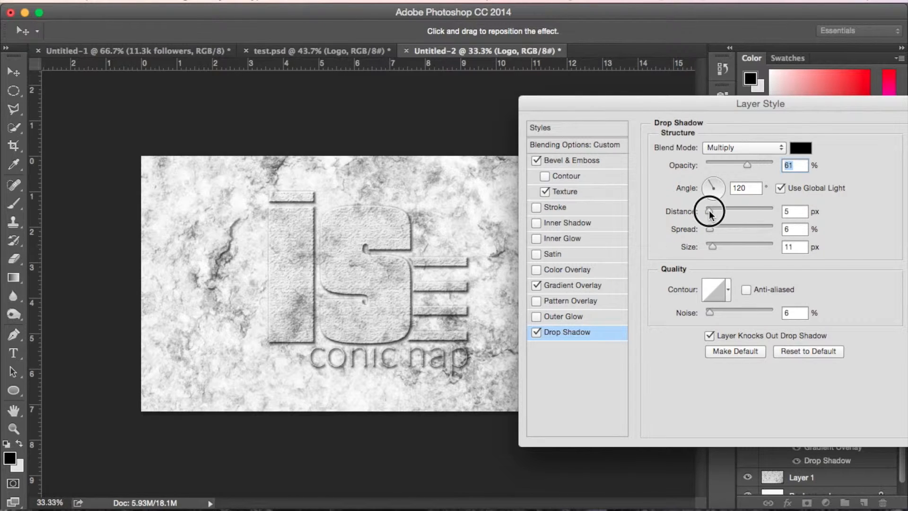
mouse_move(710, 211)
mouse_down()
mouse_move(719, 211)
mouse_move(710, 217)
mouse_up()
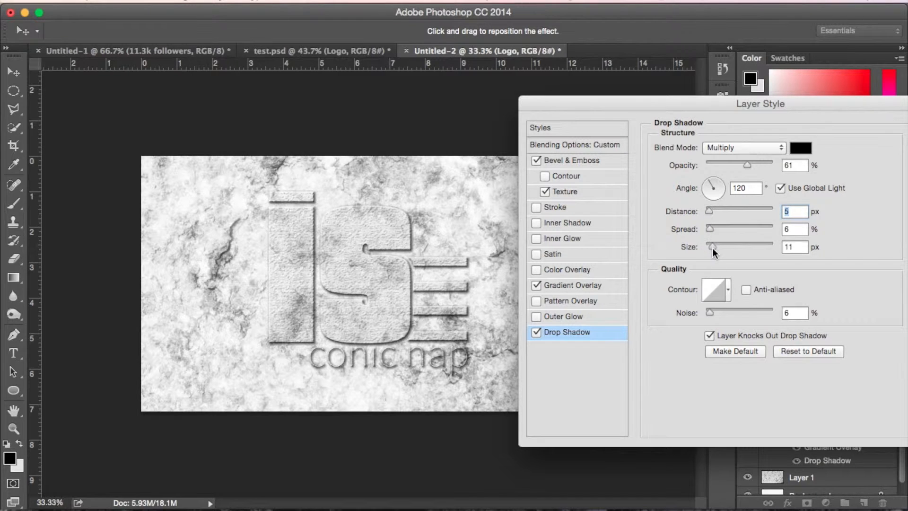
mouse_move(710, 244)
mouse_down()
mouse_move(727, 245)
mouse_move(715, 245)
mouse_up()
drag(714, 243, 713, 244)
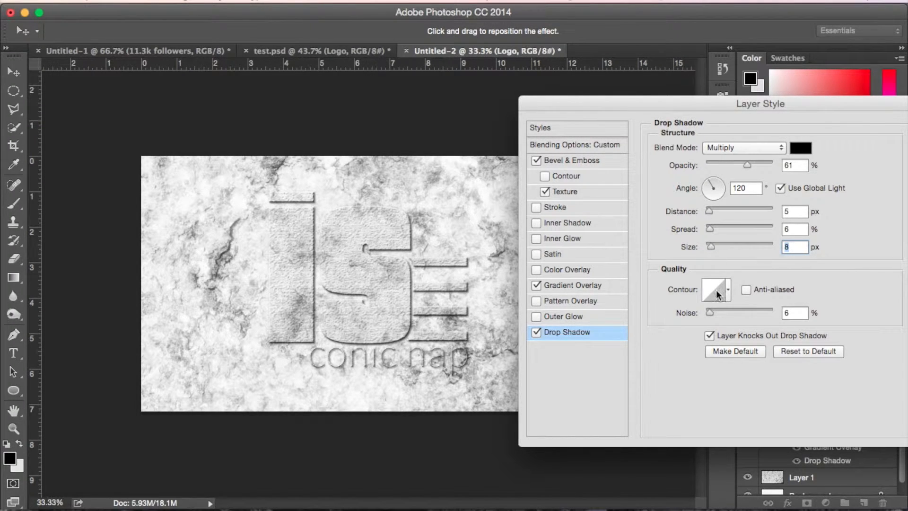
drag(646, 103, 551, 97)
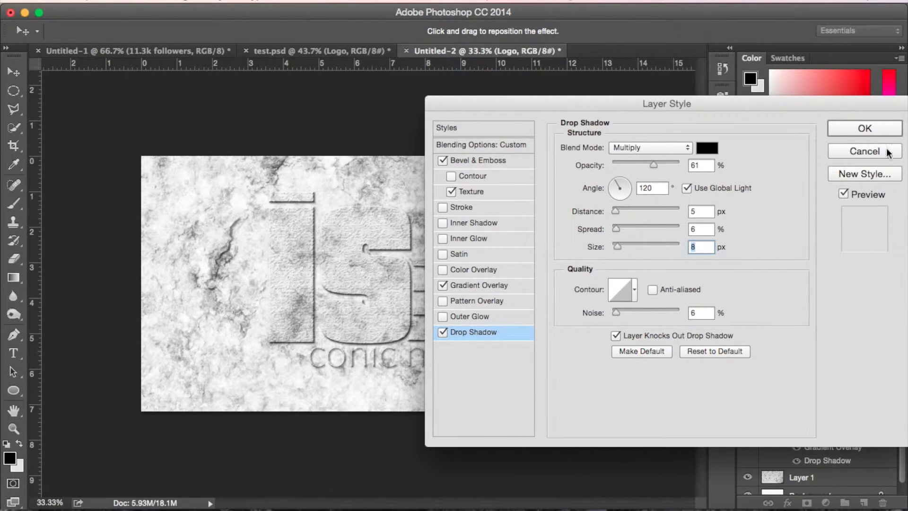
click(861, 126)
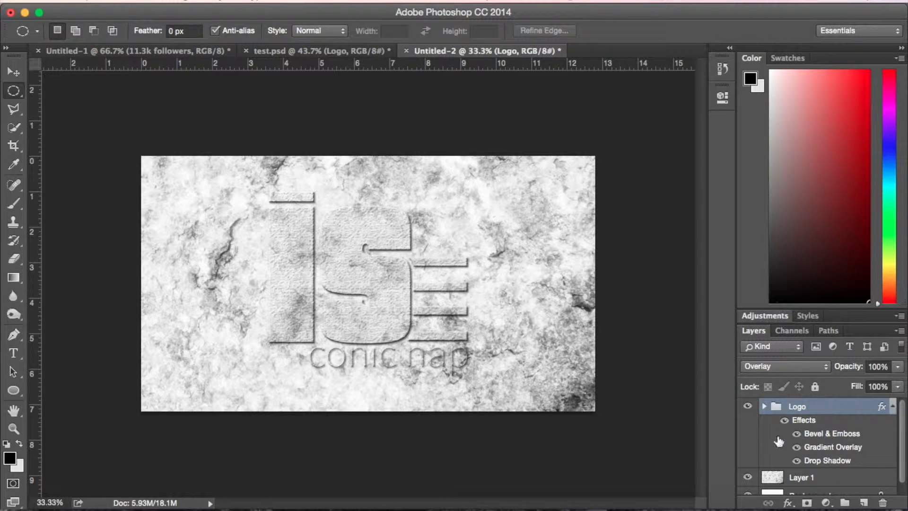
Add a new layer above the Logo group and marquee-select a full-width horizontal band across the middle of the logo.
mouse_move(900, 412)
mouse_down()
mouse_move(899, 442)
mouse_move(903, 410)
mouse_up()
click(13, 90)
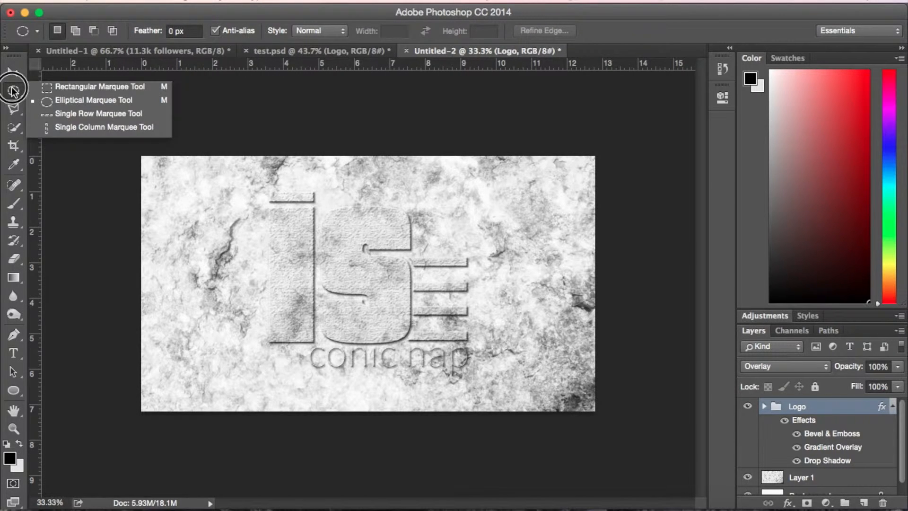
click(50, 86)
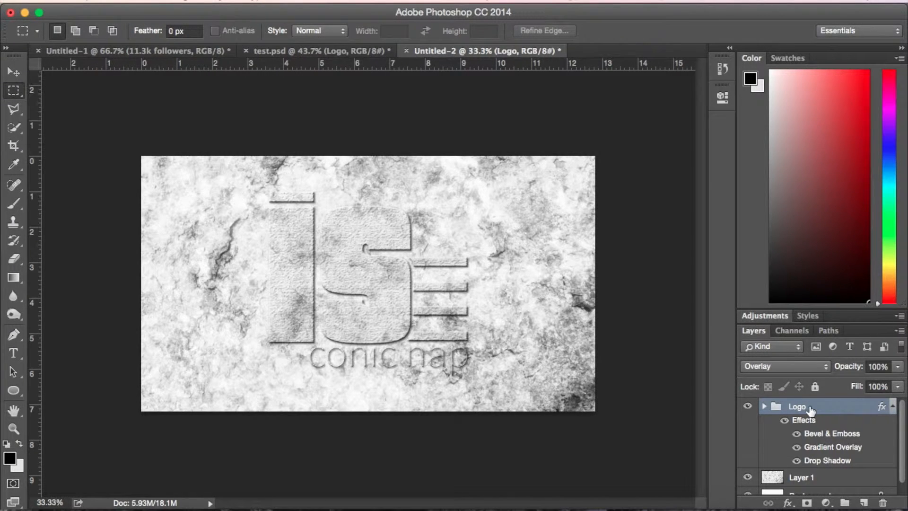
click(865, 503)
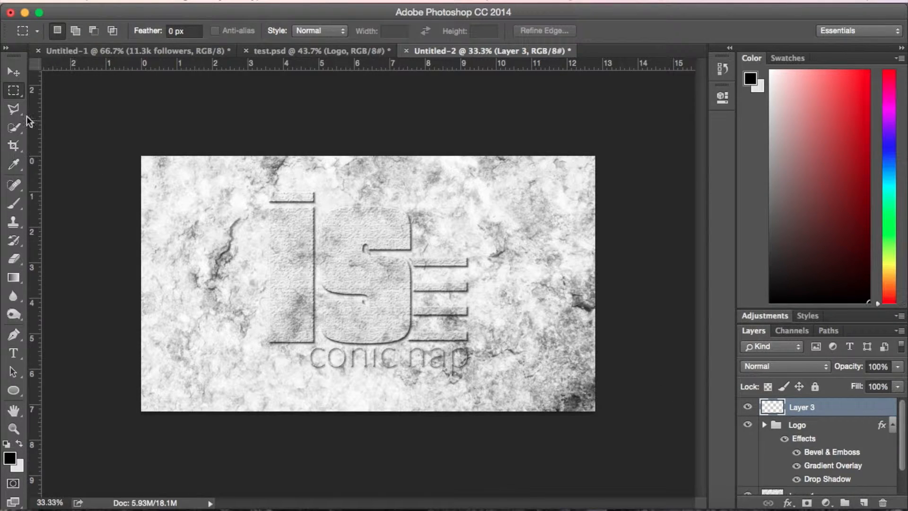
click(13, 93)
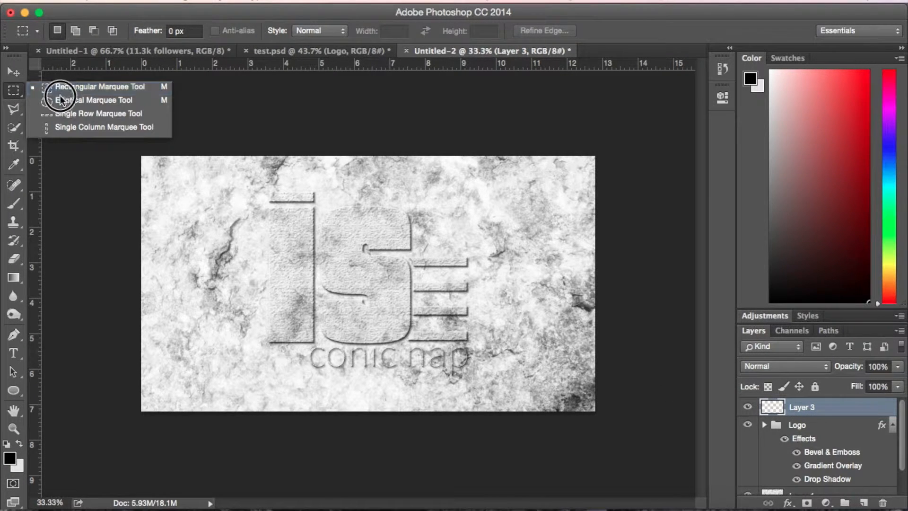
click(82, 89)
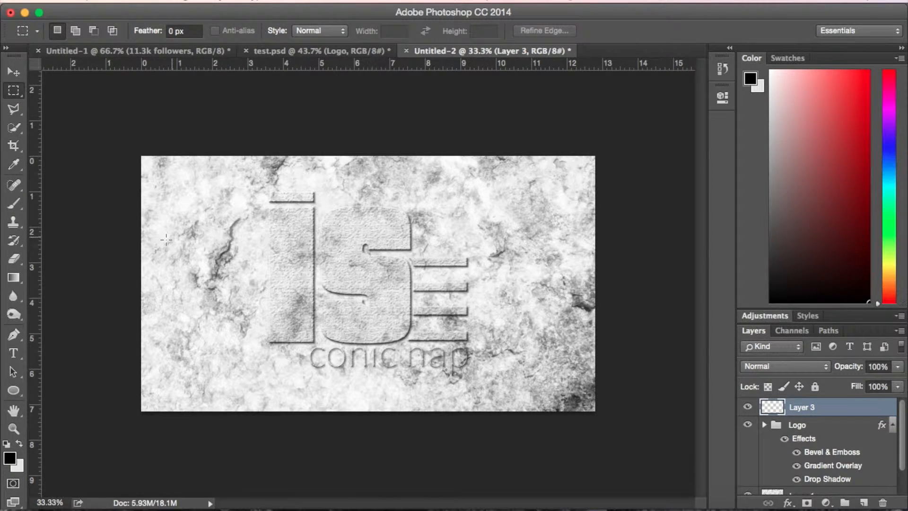
drag(140, 253, 600, 293)
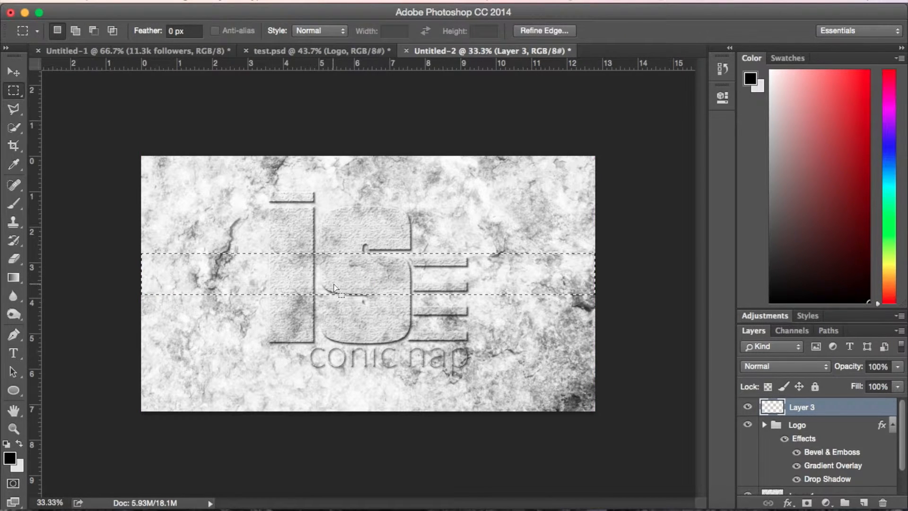
Fill the selected horizontal band on Layer 3 with black at 100% opacity in Normal mode, and deselect it.
right_click(205, 283)
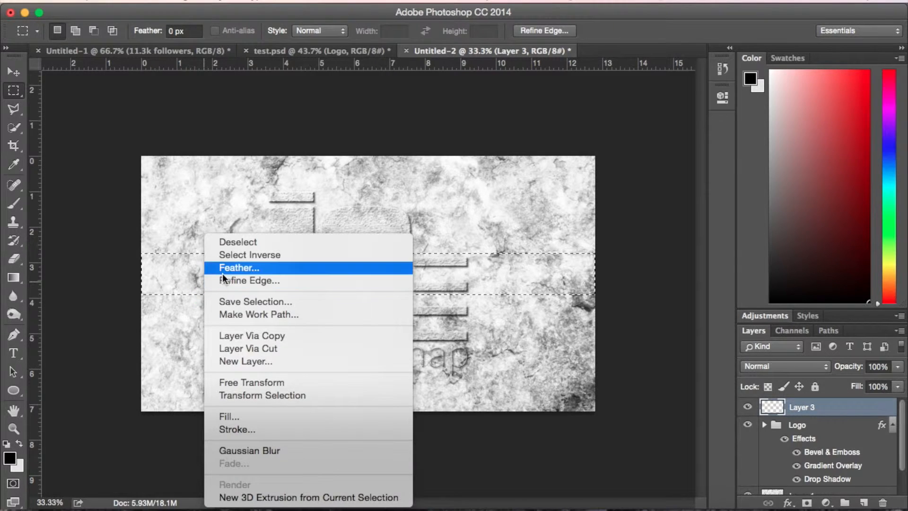
click(243, 416)
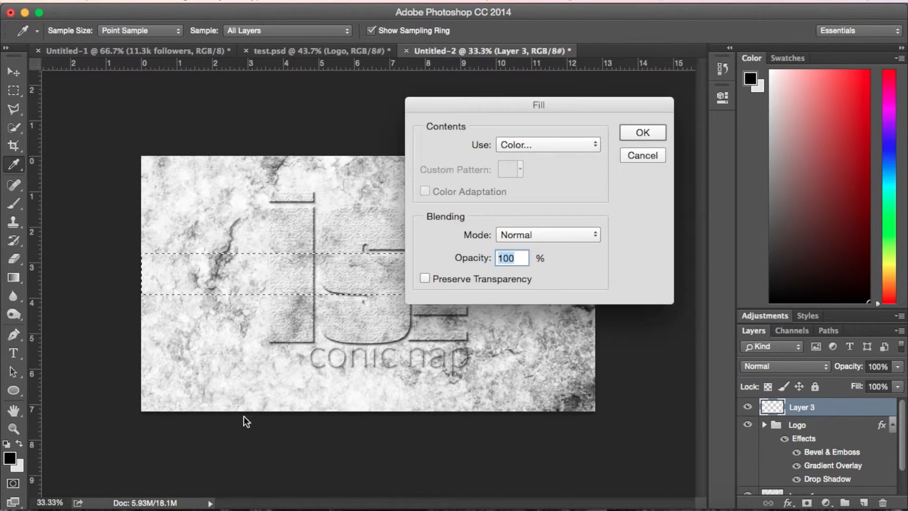
click(536, 145)
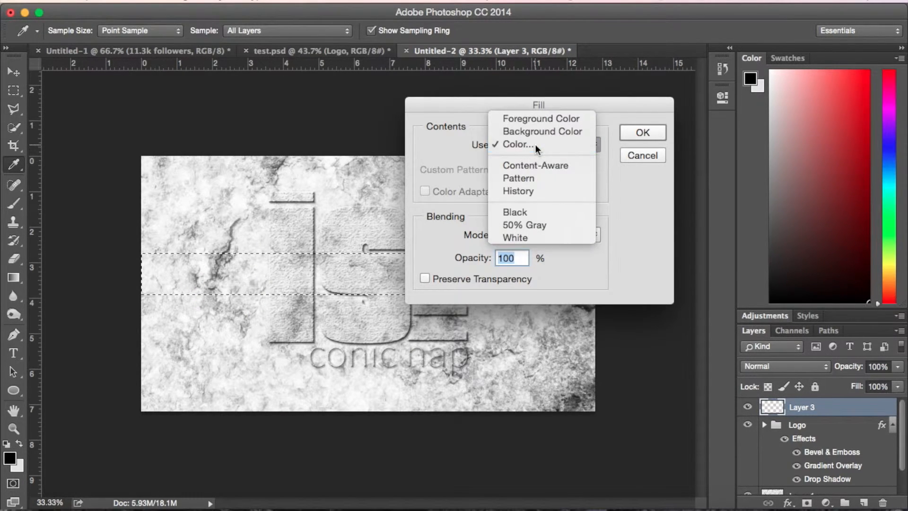
click(535, 144)
click(840, 60)
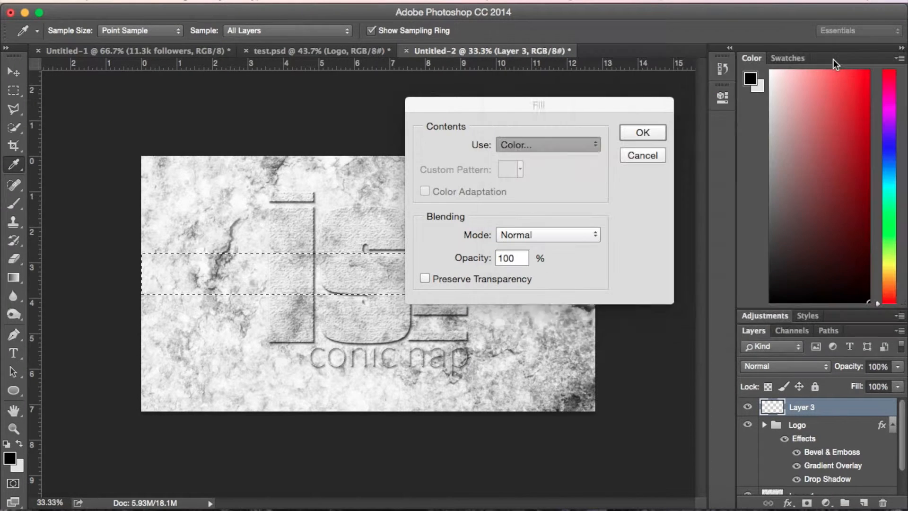
click(653, 131)
key(m)
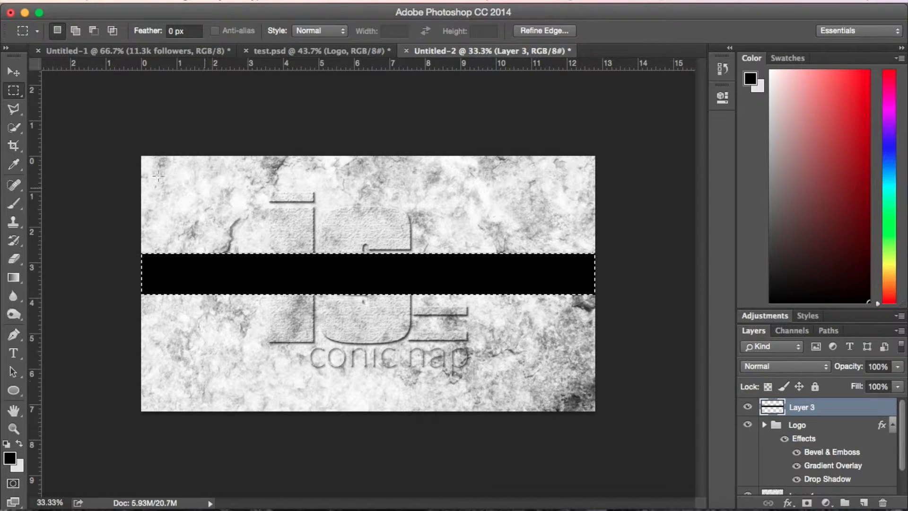
right_click(244, 268)
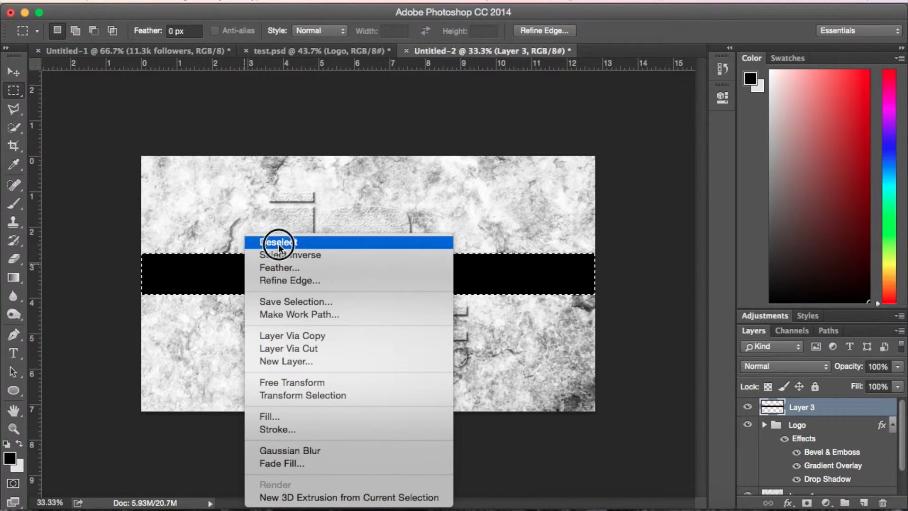
click(255, 241)
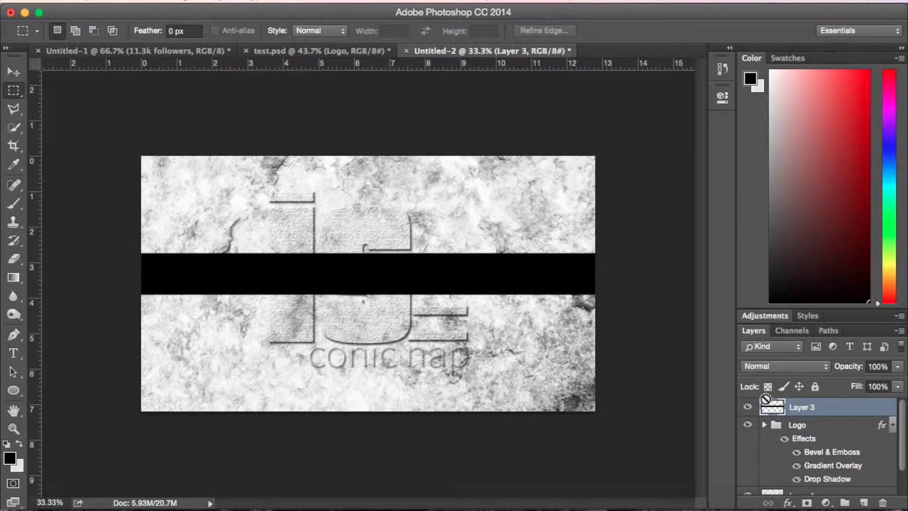
Rename the black band's layer as line.
click(843, 411)
click(797, 413)
double_click(797, 409)
text(line)
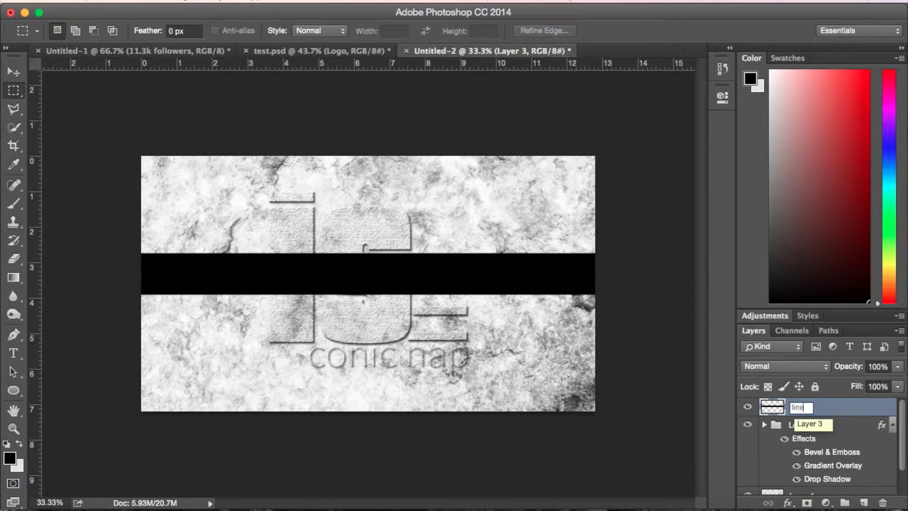
key(Return)
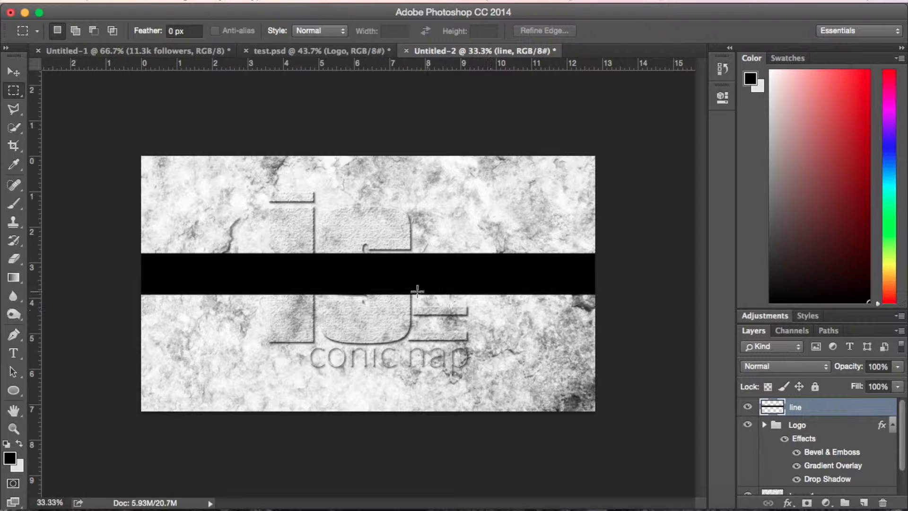
Free-transform the black band: rotate it to about -49.5 degrees and move it across the canvas's upper-left corner.
key(ctrl+t)
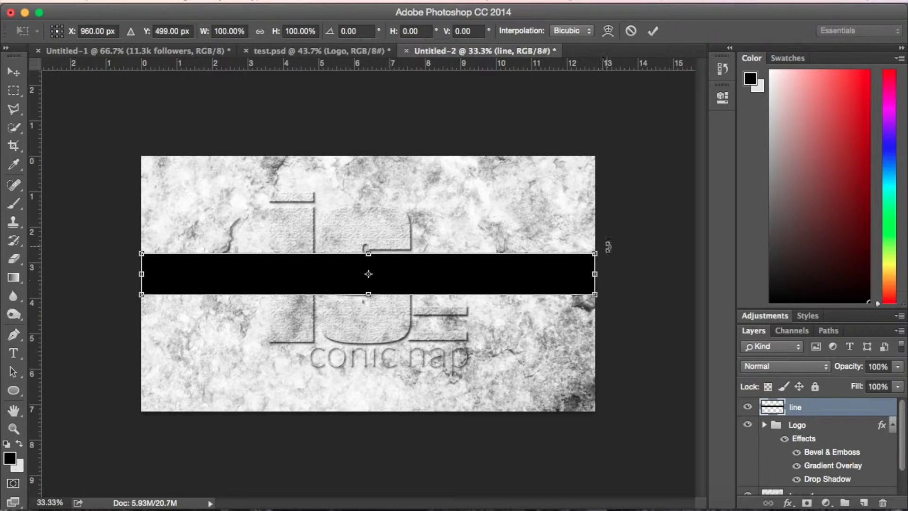
drag(608, 246, 486, 146)
drag(473, 197, 262, 90)
drag(305, 110, 258, 107)
drag(191, 126, 185, 127)
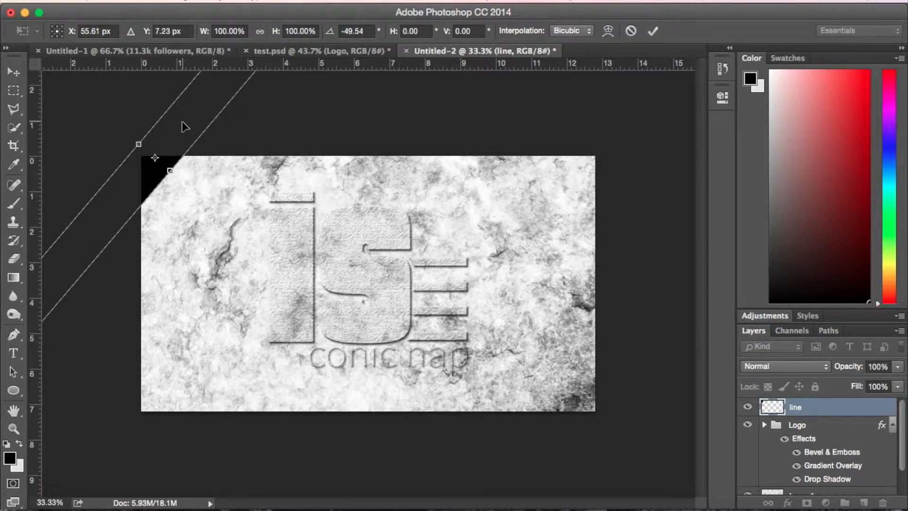
key(m)
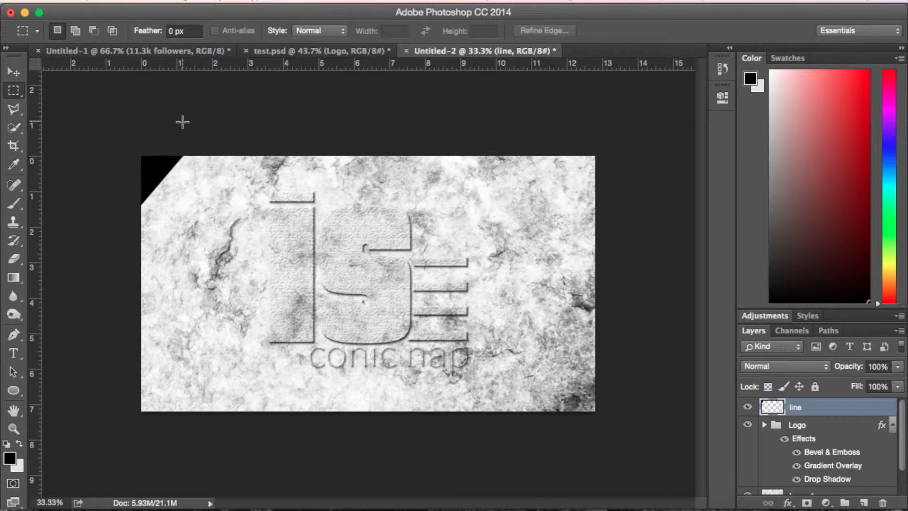
Duplicate the line layer and move the copy inward as a second parallel diagonal stripe just before the logo.
click(852, 411)
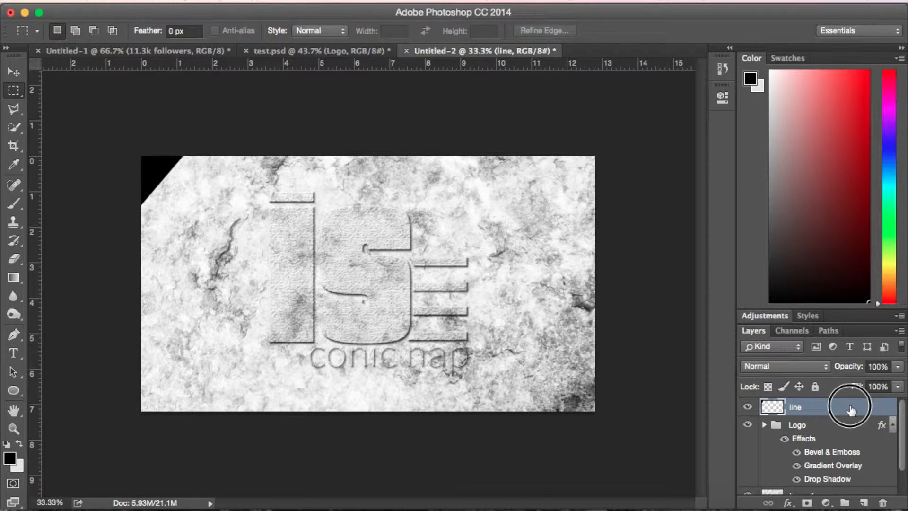
drag(850, 410, 864, 505)
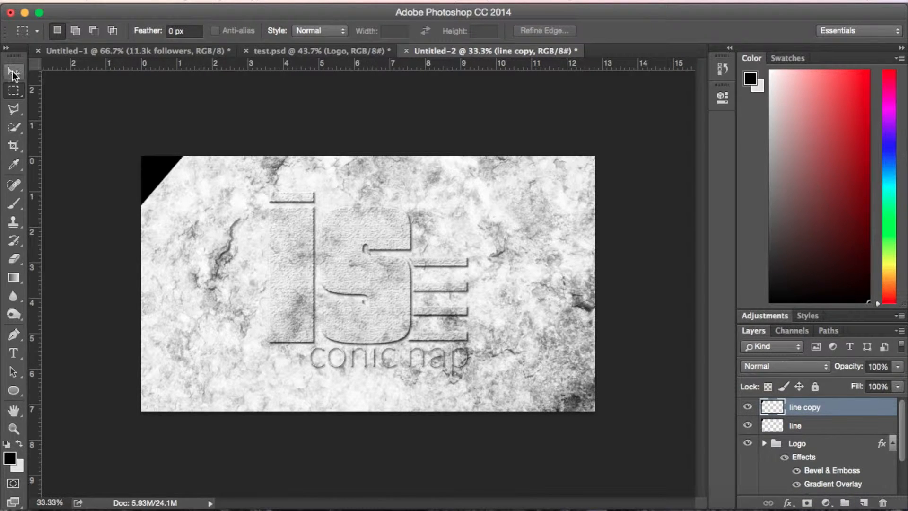
click(13, 72)
drag(178, 184, 255, 224)
mouse_move(258, 226)
mouse_down()
mouse_move(252, 220)
mouse_move(258, 227)
mouse_up()
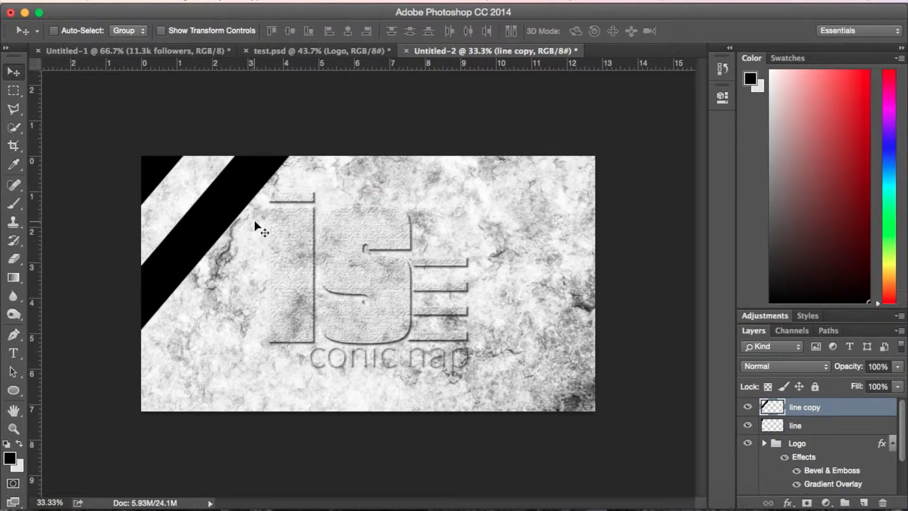
Duplicate the second stripe and place the copy as a third parallel diagonal stripe crossing the logo's first letter.
drag(850, 405, 864, 502)
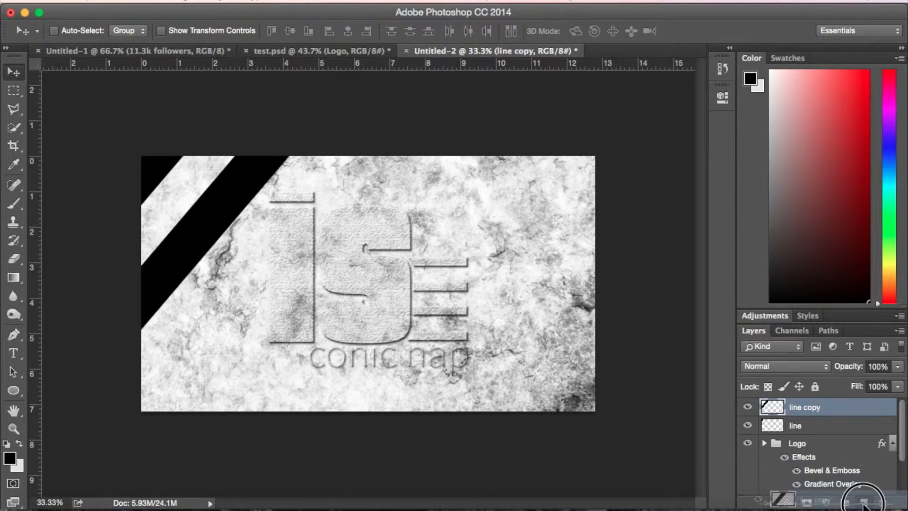
drag(207, 240, 271, 307)
scroll(850, 426, down, 3)
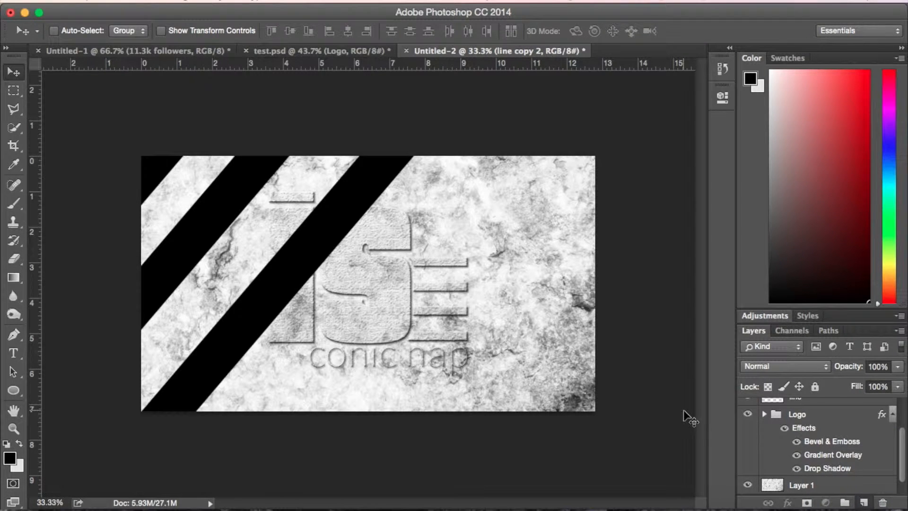
drag(348, 237, 372, 246)
key(super+z)
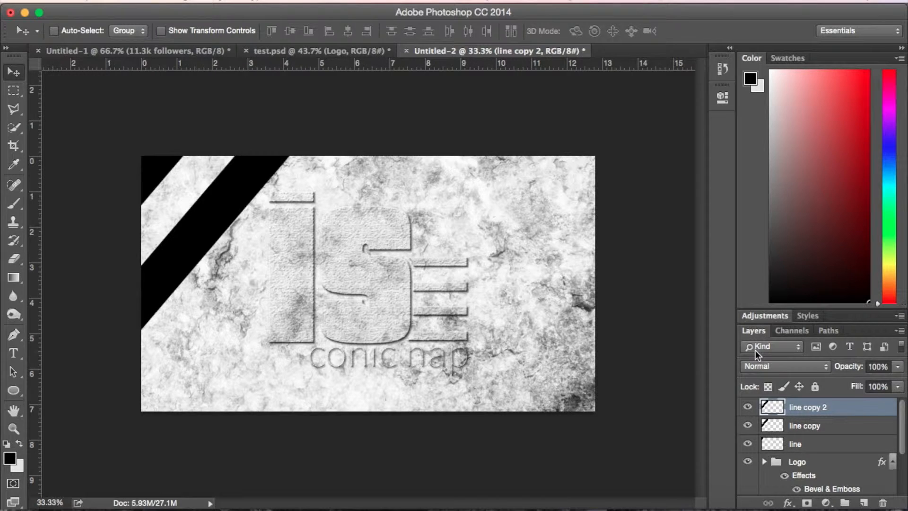
key(super+z)
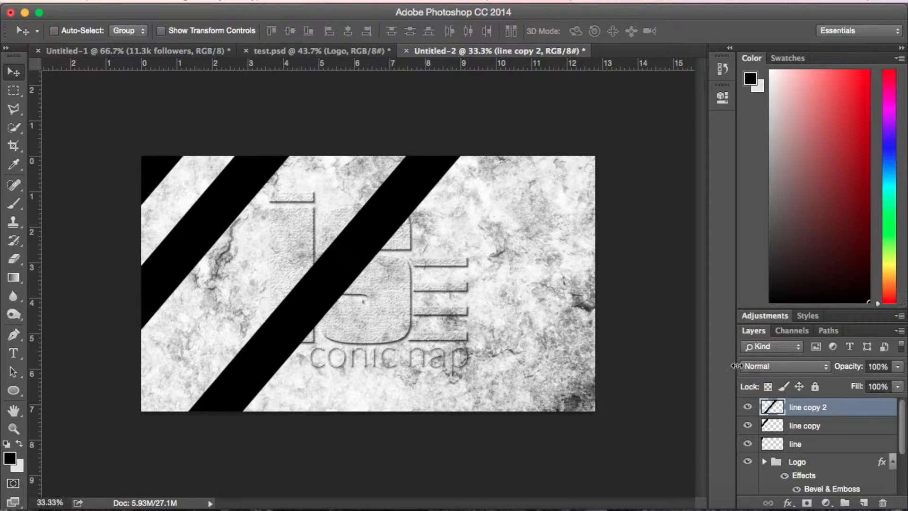
drag(311, 284, 279, 279)
Add three more copies of the diagonal stripe, spacing them evenly to the canvas's lower-right corner.
drag(848, 409, 863, 503)
drag(308, 254, 422, 293)
drag(836, 407, 864, 502)
drag(407, 315, 499, 358)
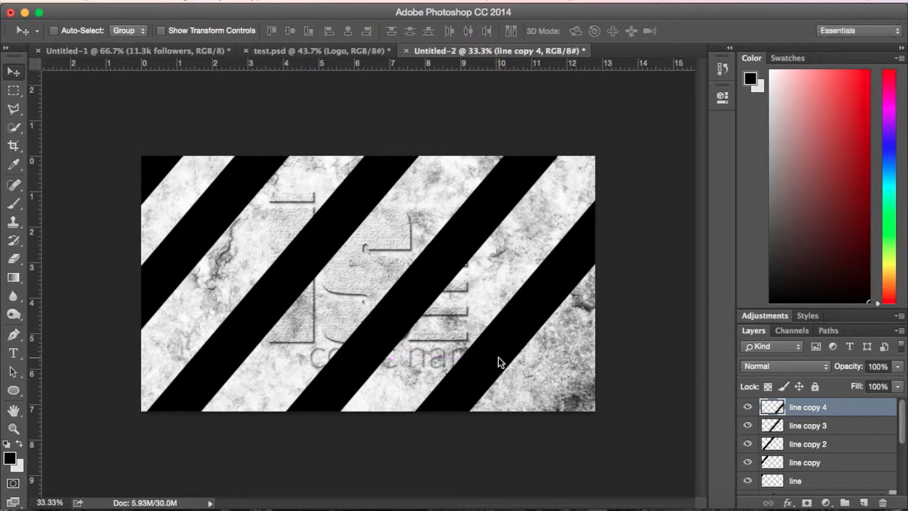
drag(827, 413, 865, 503)
drag(491, 351, 576, 408)
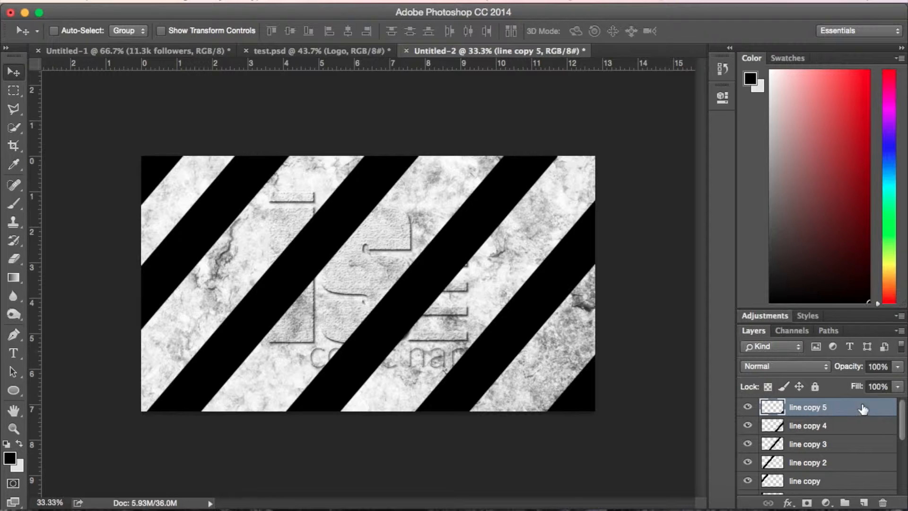
Select all the stripe layers, from line to line copy 5, and merge them into one layer.
drag(902, 425, 904, 431)
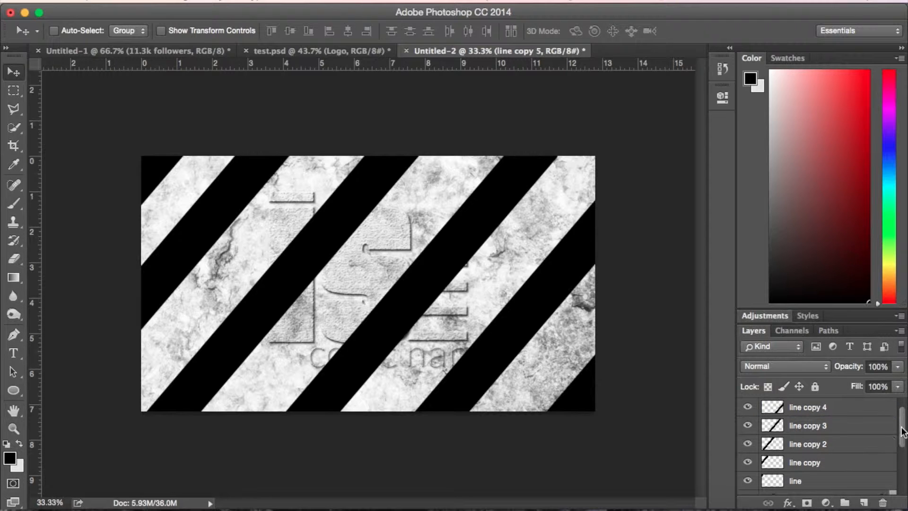
shift+click(810, 482)
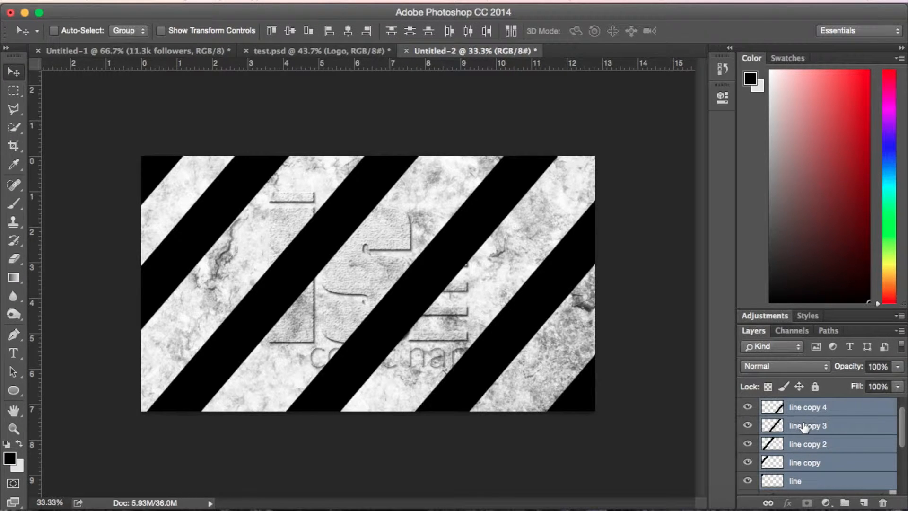
scroll(804, 425, up, 1)
right_click(829, 414)
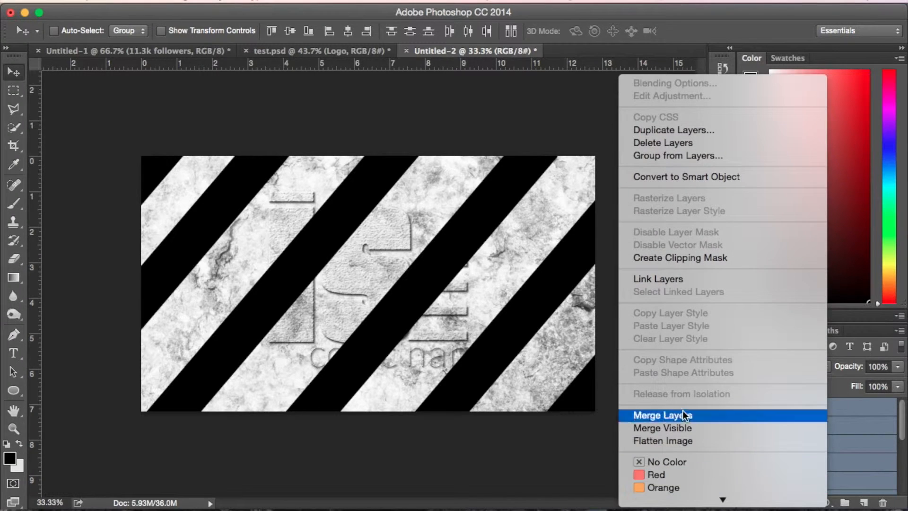
click(682, 413)
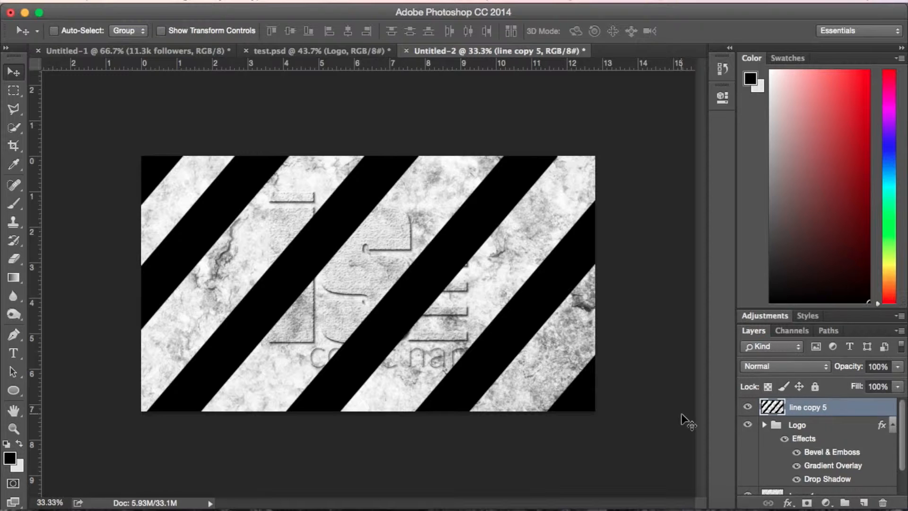
Set the merged stripe layer's blend mode to Overlay and its opacity to 81%.
click(783, 368)
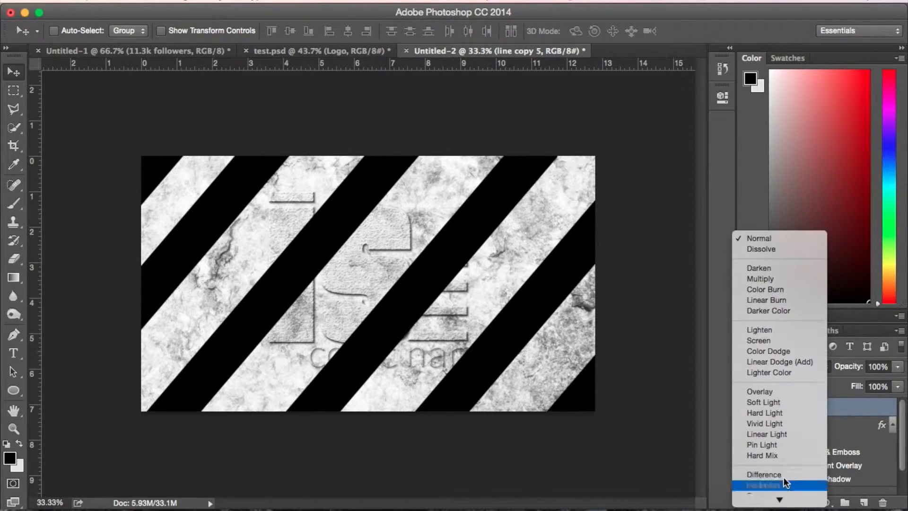
click(762, 392)
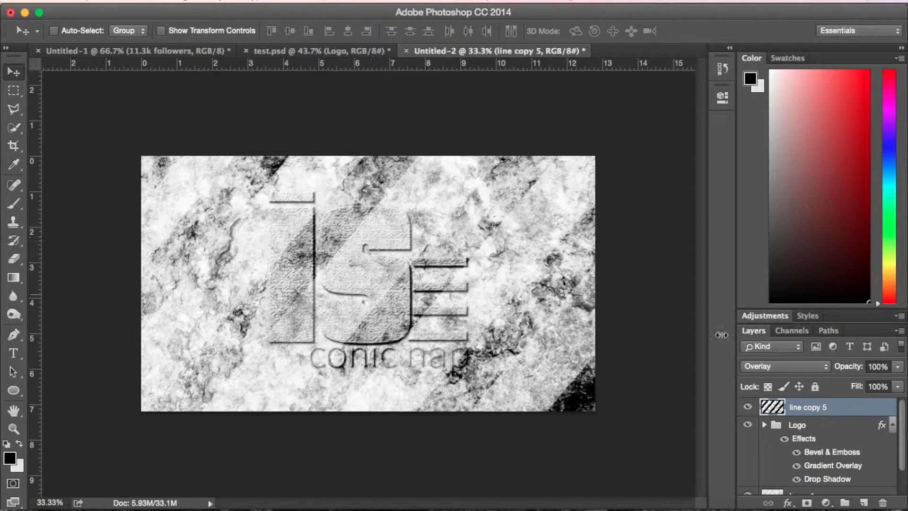
click(897, 368)
drag(889, 384, 888, 385)
click(866, 416)
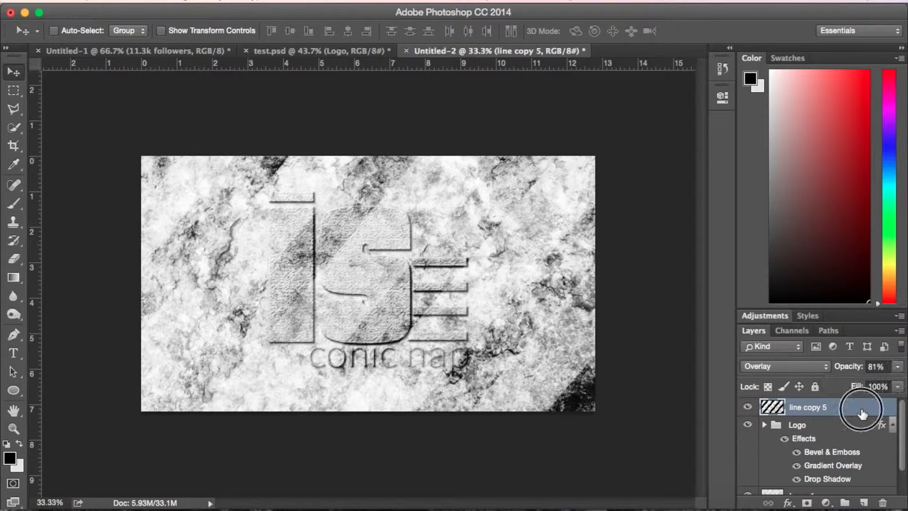
Duplicate the merged stripe layer and apply a Gaussian Blur with a 120.7-pixel radius to the copy.
drag(855, 410, 864, 503)
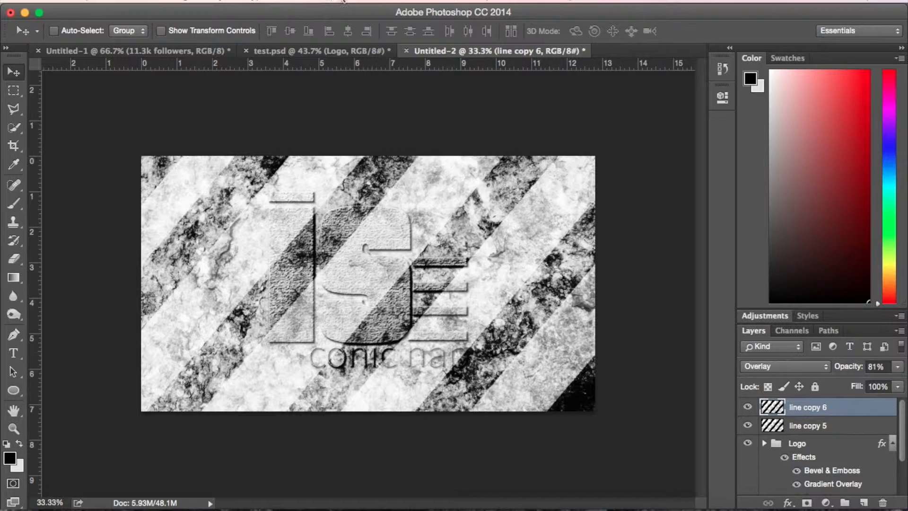
click(344, 2)
mouse_move(410, 165)
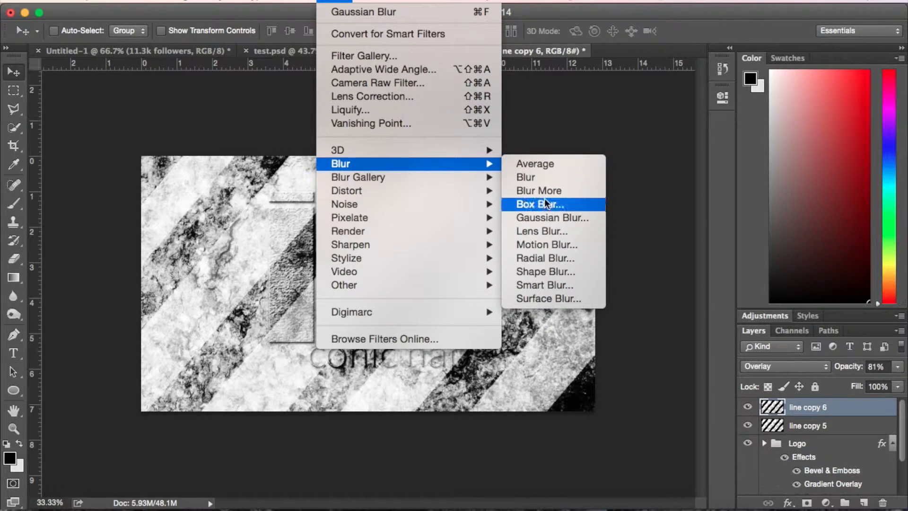
click(546, 216)
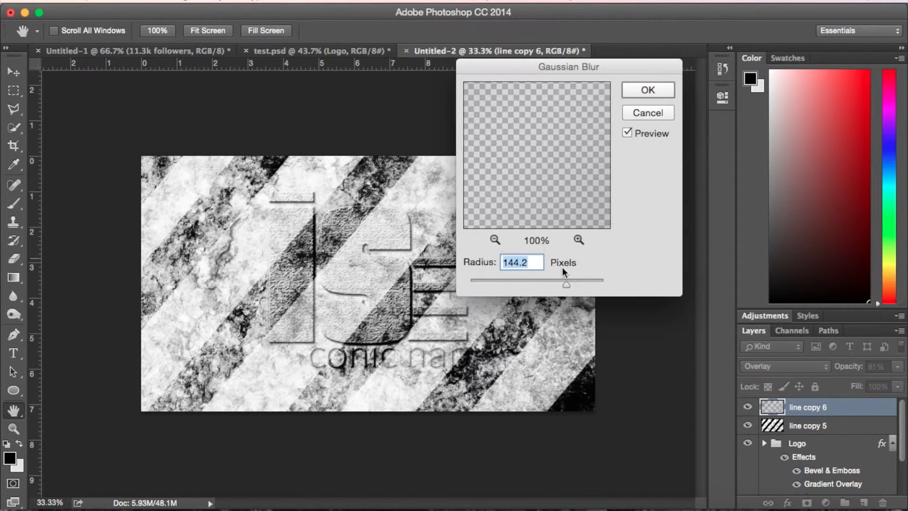
click(564, 283)
drag(564, 283, 569, 282)
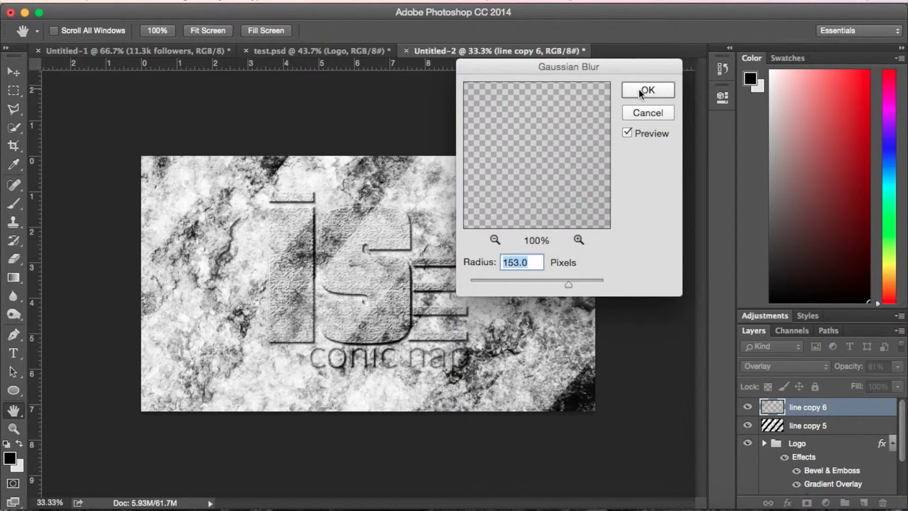
click(561, 283)
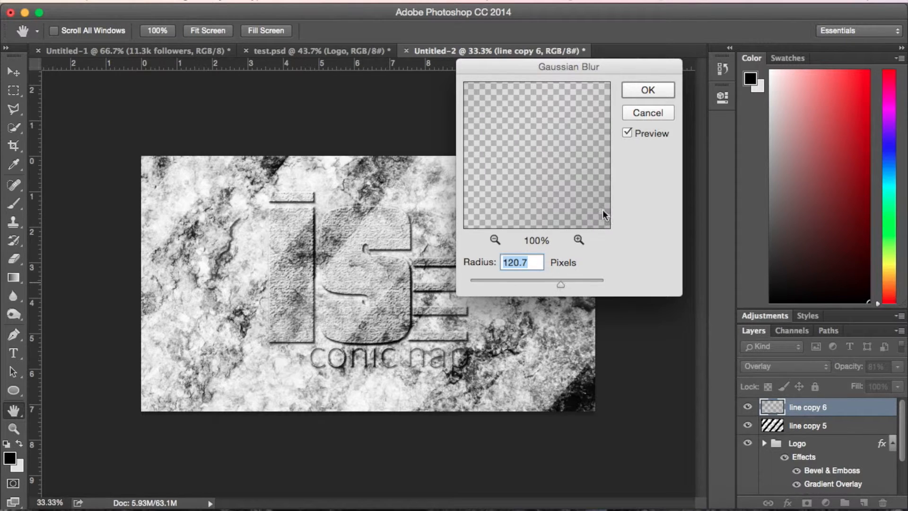
click(648, 90)
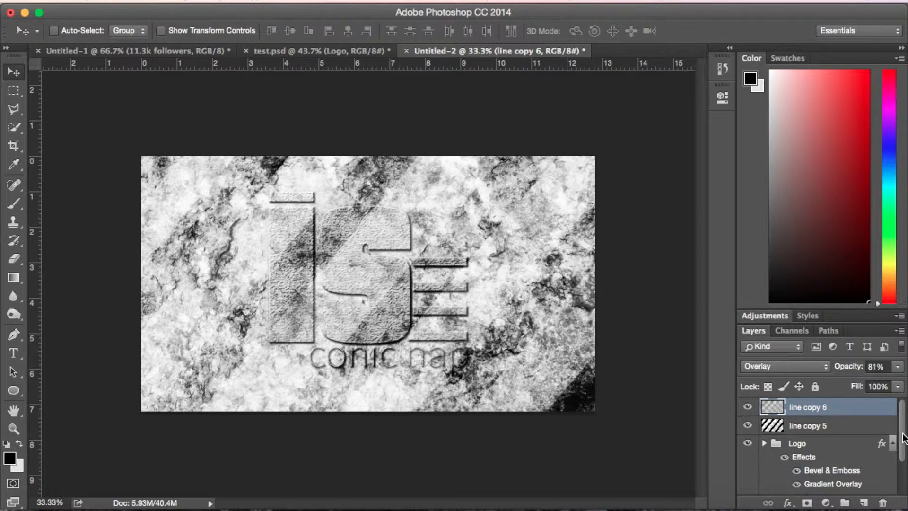
drag(903, 434, 903, 406)
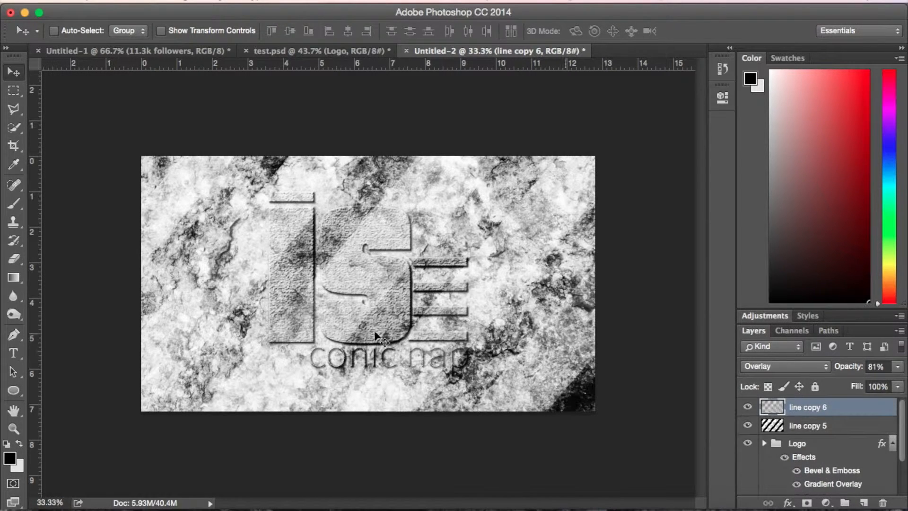
Add a new layer above the stripe layers and draw a large elliptical selection around the logo, nearly filling the canvas.
click(863, 503)
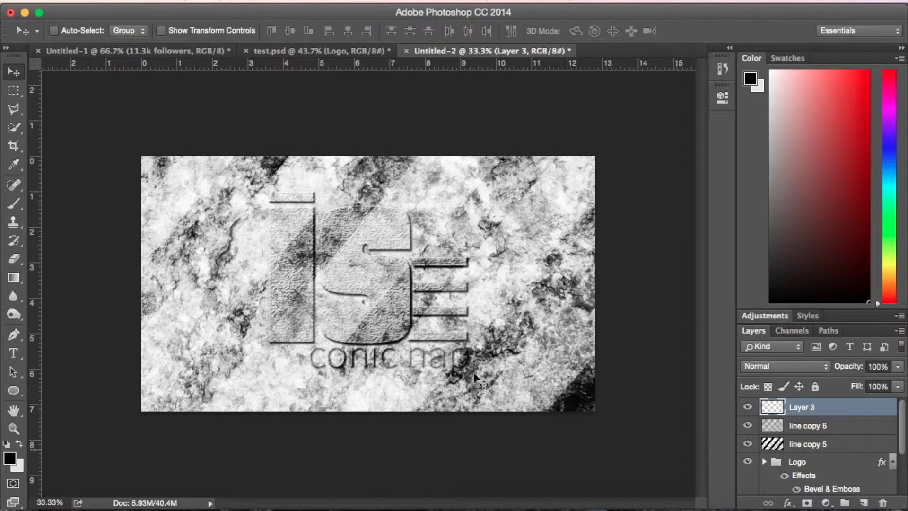
drag(13, 90, 86, 105)
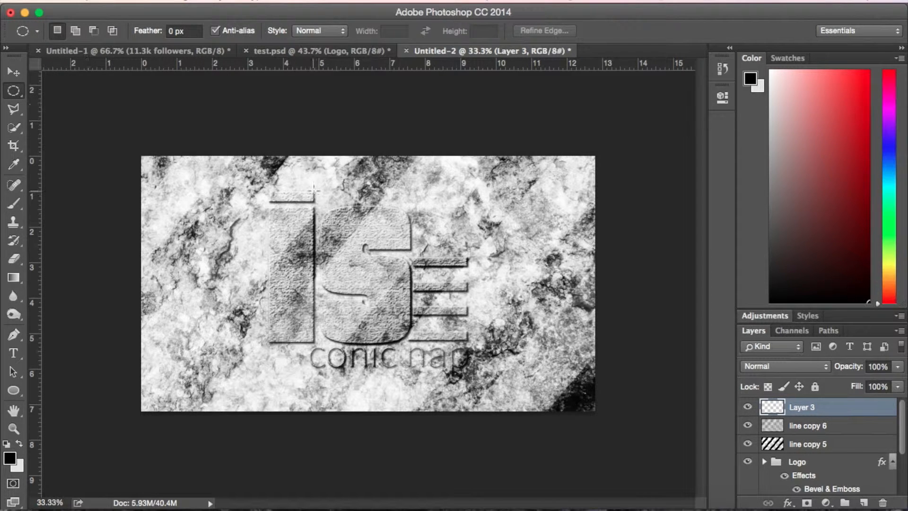
drag(164, 182, 569, 393)
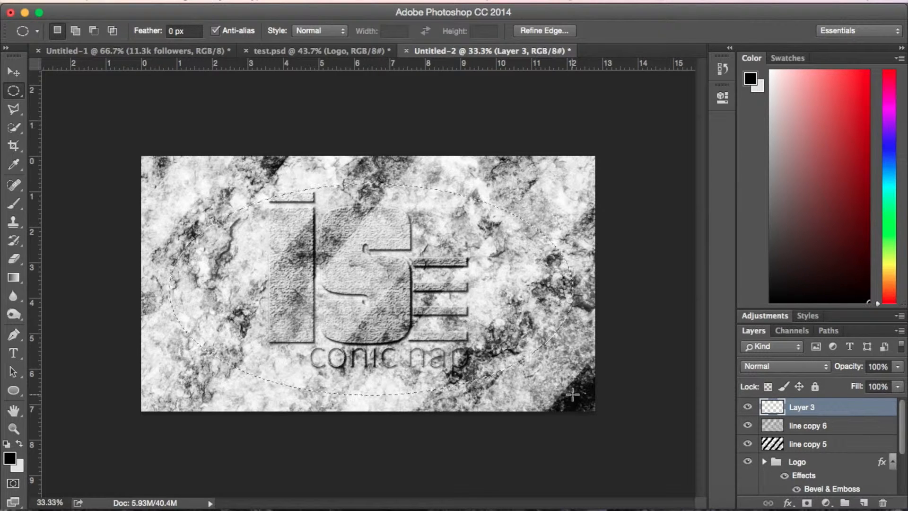
Transform the elliptical selection to 101.70% width and 102.23% height, centred at X 936.50 px and Y 530.50 px.
right_click(498, 283)
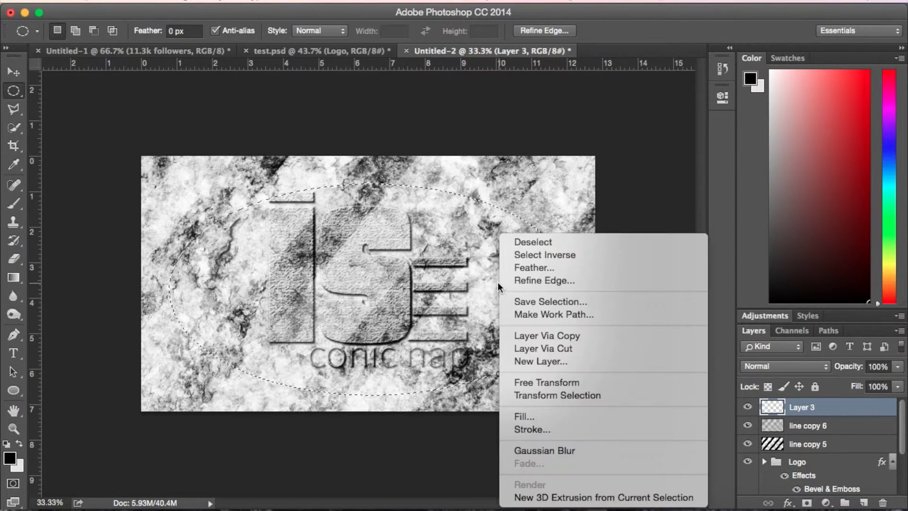
click(561, 395)
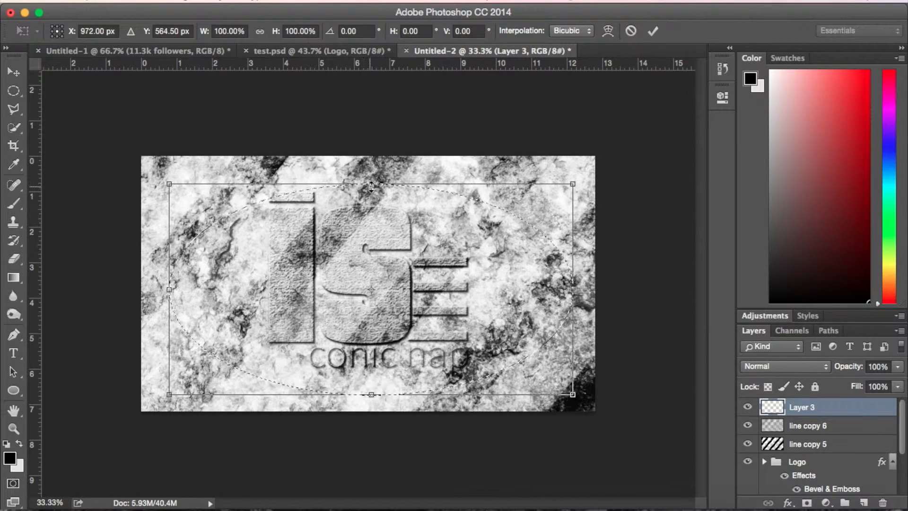
drag(372, 184, 371, 178)
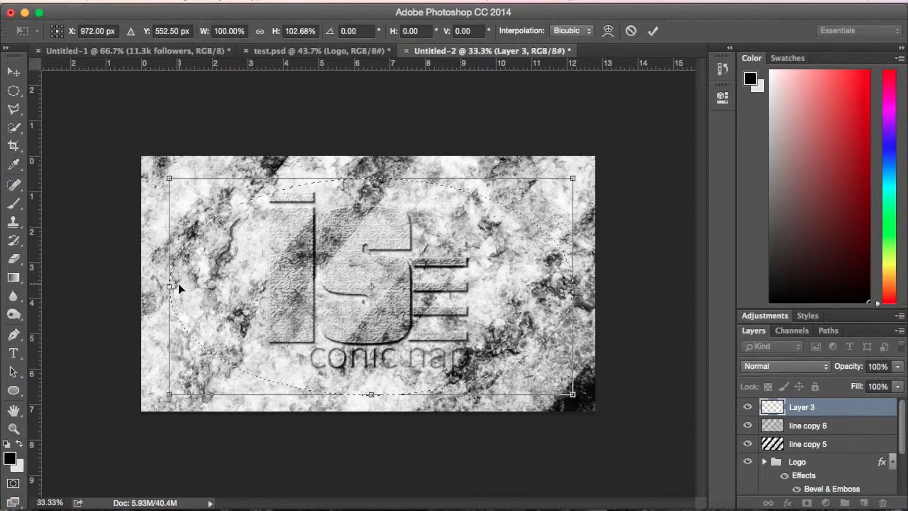
drag(169, 286, 157, 286)
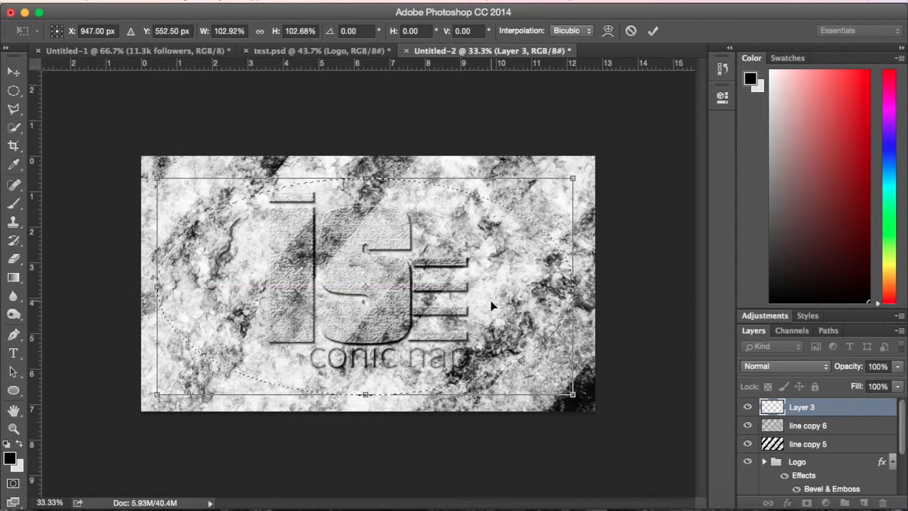
drag(566, 286, 567, 286)
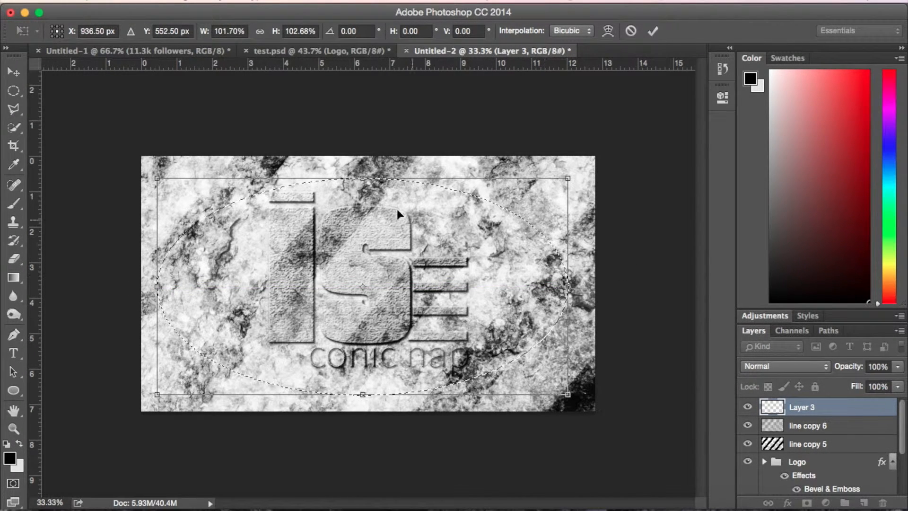
drag(363, 181, 362, 173)
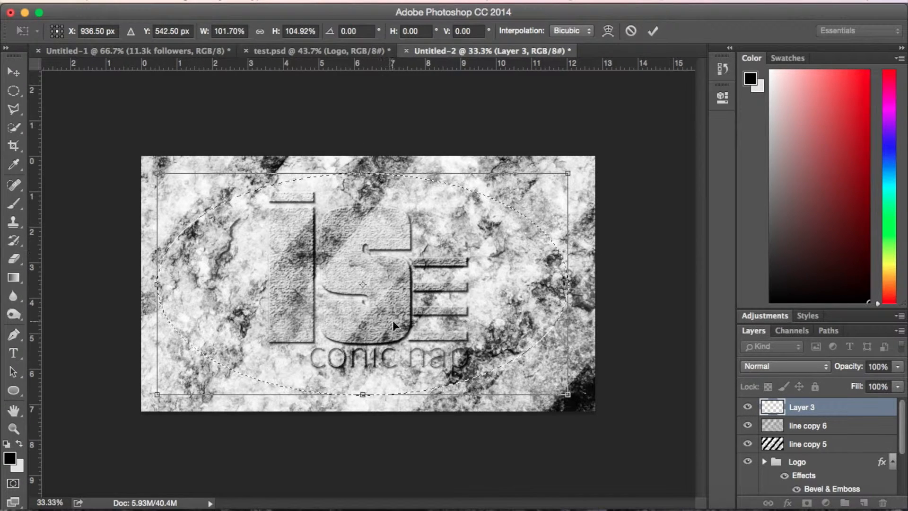
mouse_move(365, 393)
mouse_down()
mouse_move(364, 369)
mouse_move(362, 388)
mouse_up()
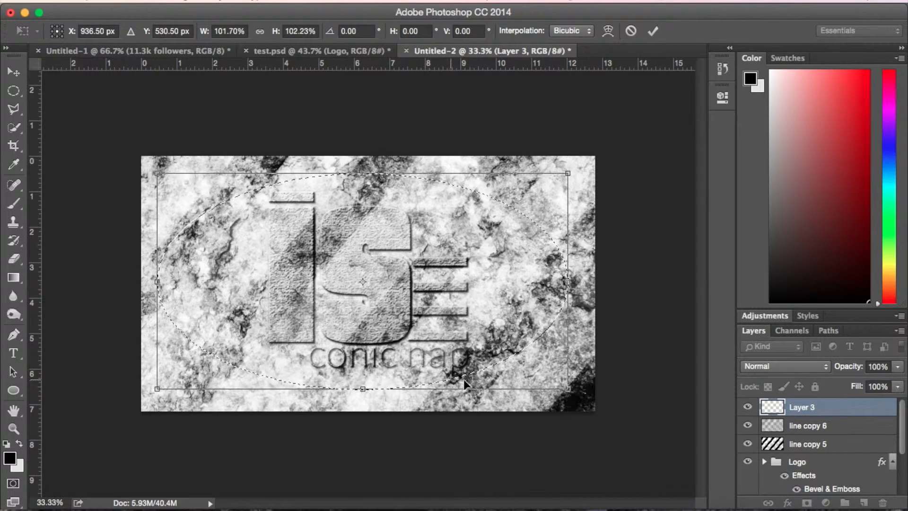
key(Return)
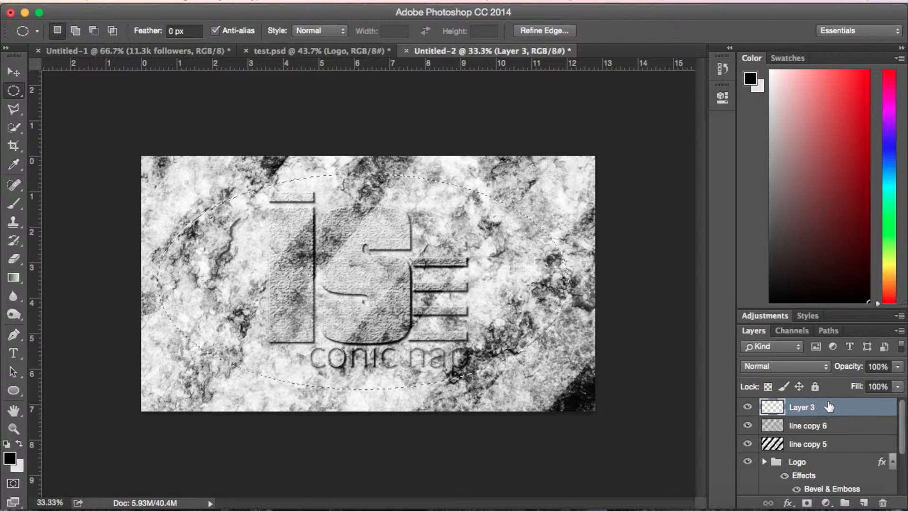
Invert the elliptical selection and fill the area outside the ellipse with black, using Normal mode at 100% opacity.
right_click(492, 294)
click(534, 255)
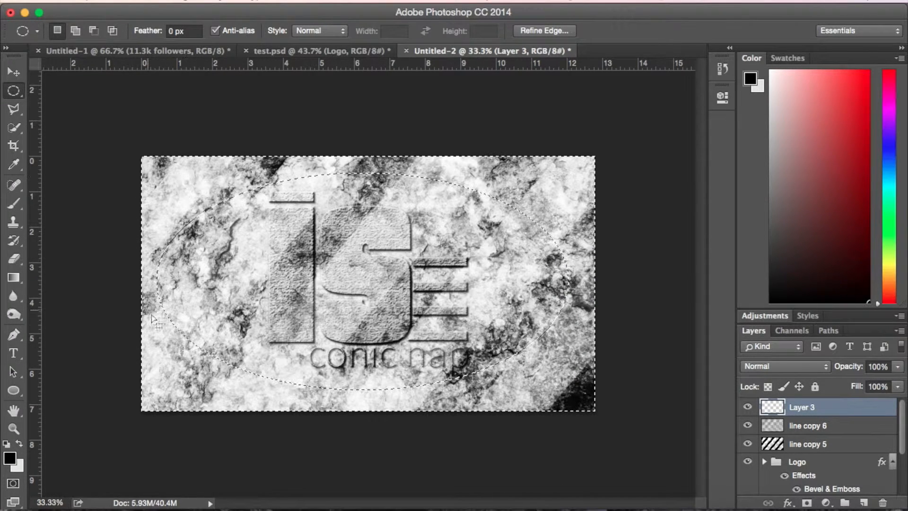
right_click(538, 384)
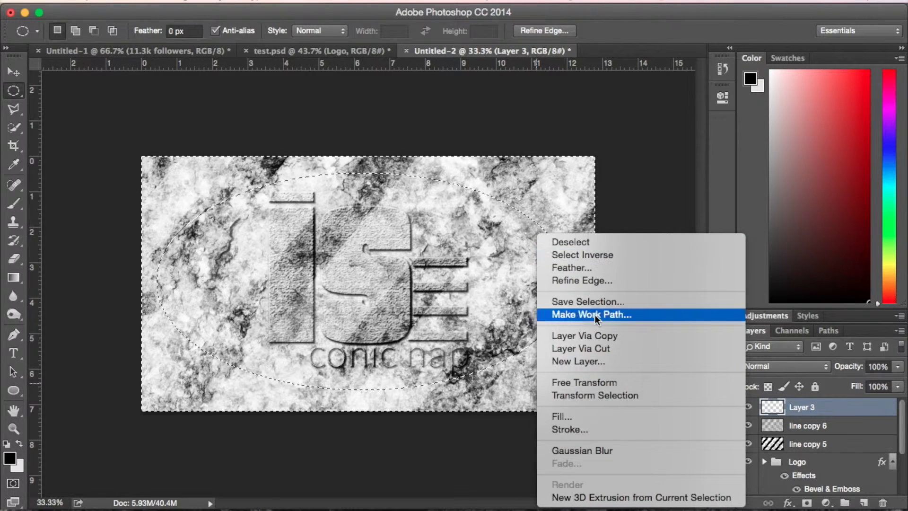
click(588, 414)
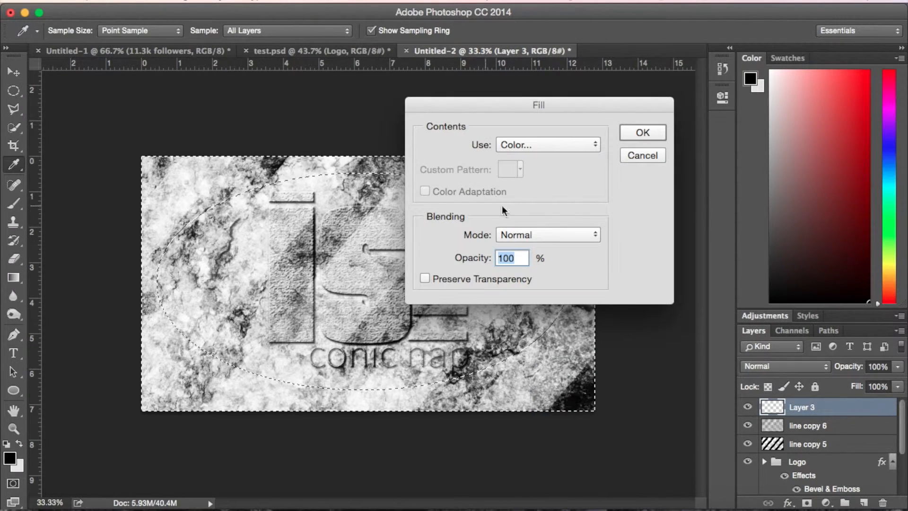
click(569, 142)
click(537, 146)
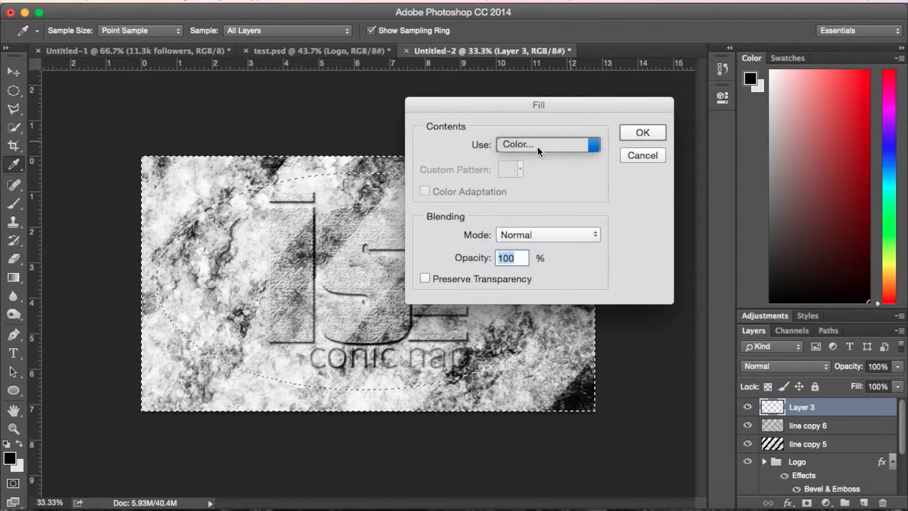
click(834, 61)
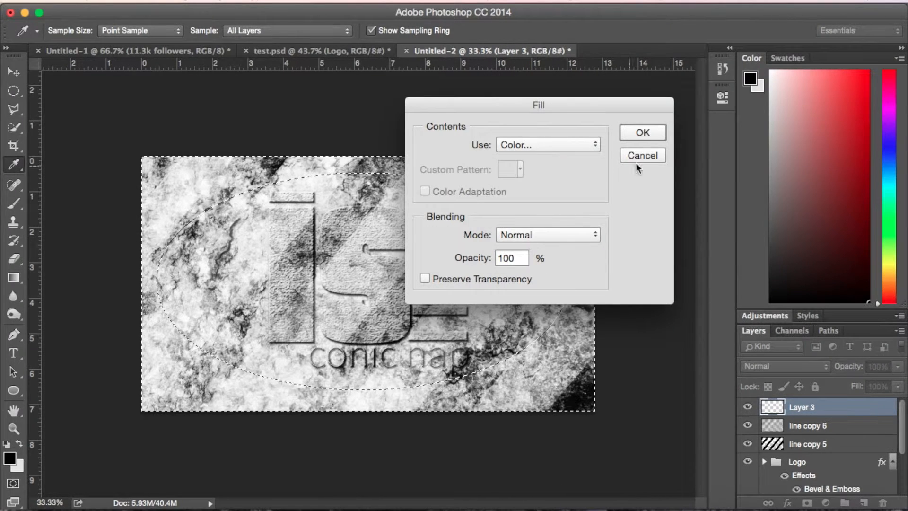
click(643, 132)
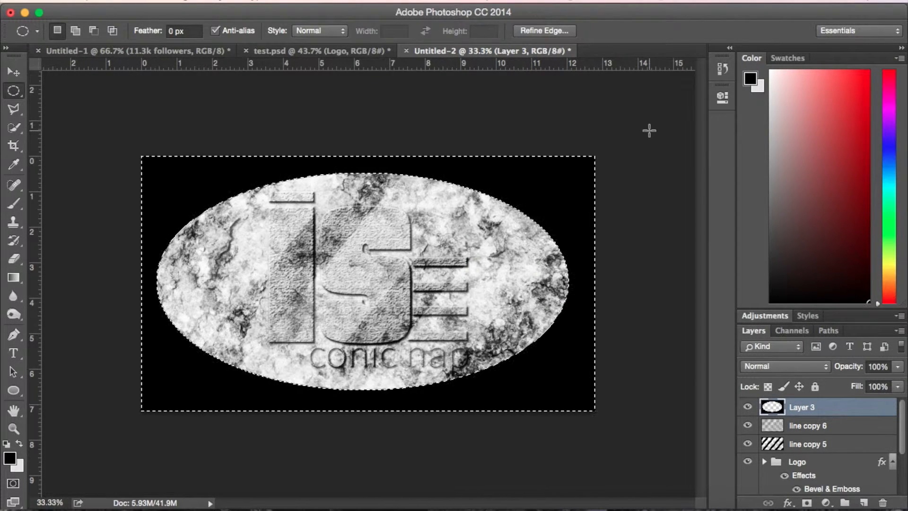
Deselect the filled area and set Layer 3's blend mode to Hard Light.
right_click(165, 193)
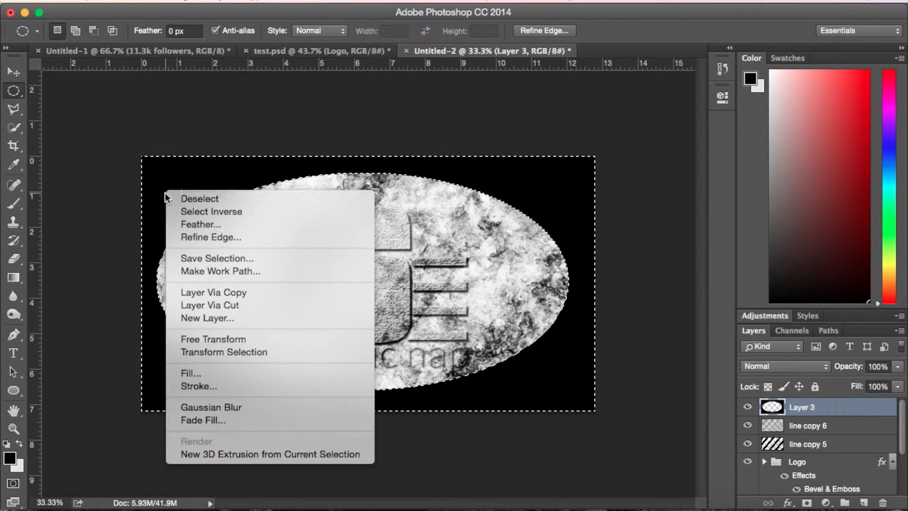
click(192, 199)
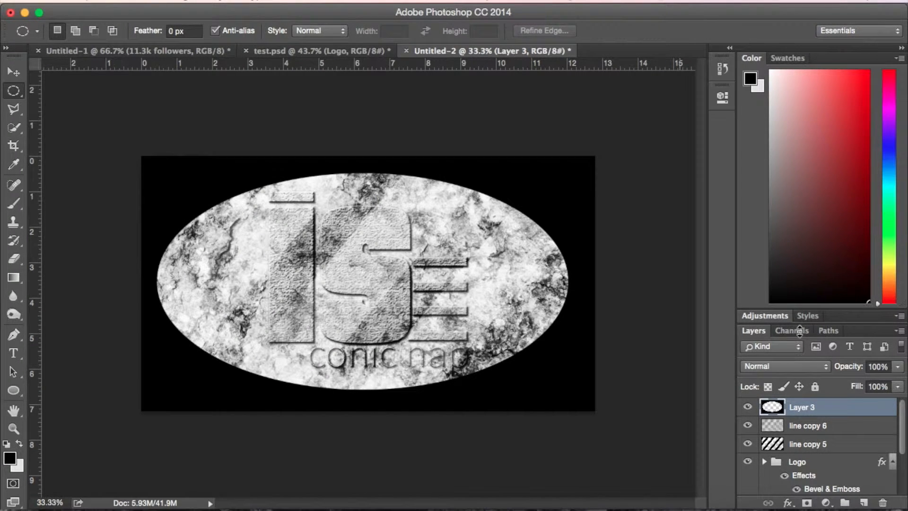
click(794, 366)
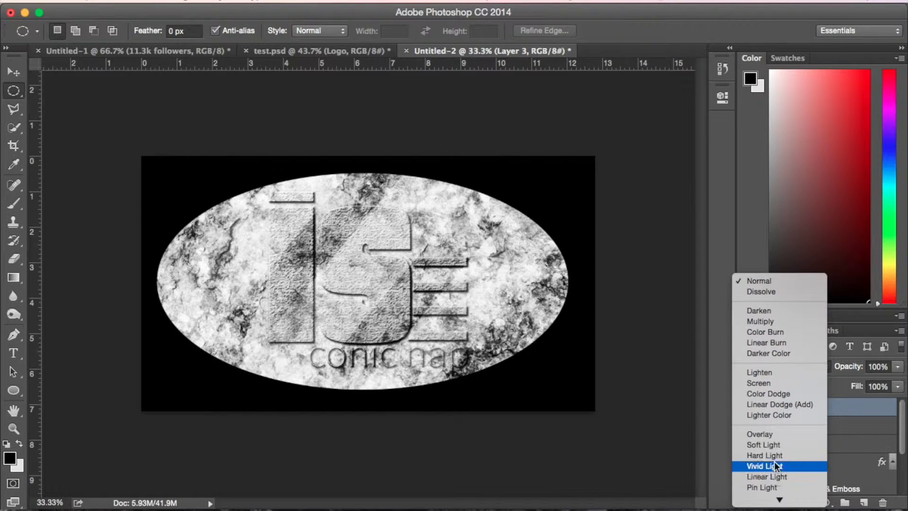
click(774, 456)
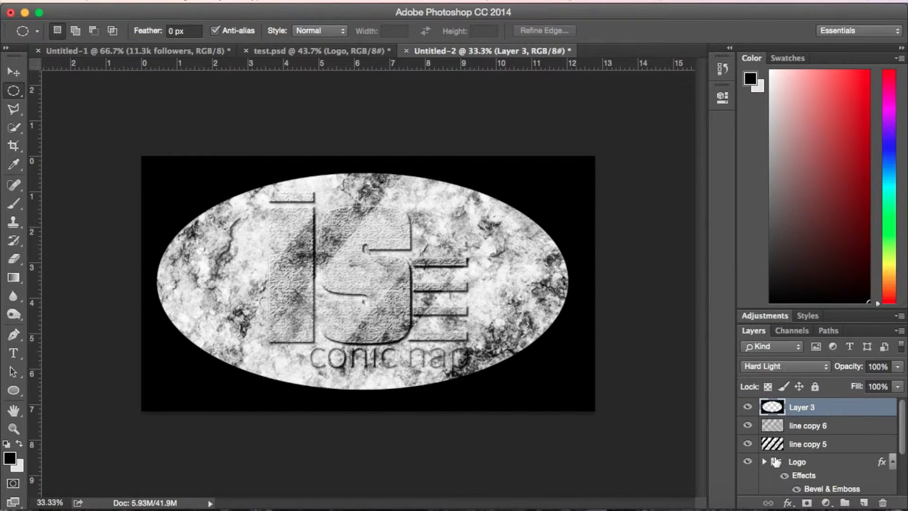
Apply a Gaussian Blur with a 150.1-pixel radius to the black border on Layer 3 to make a soft vignette.
click(337, 2)
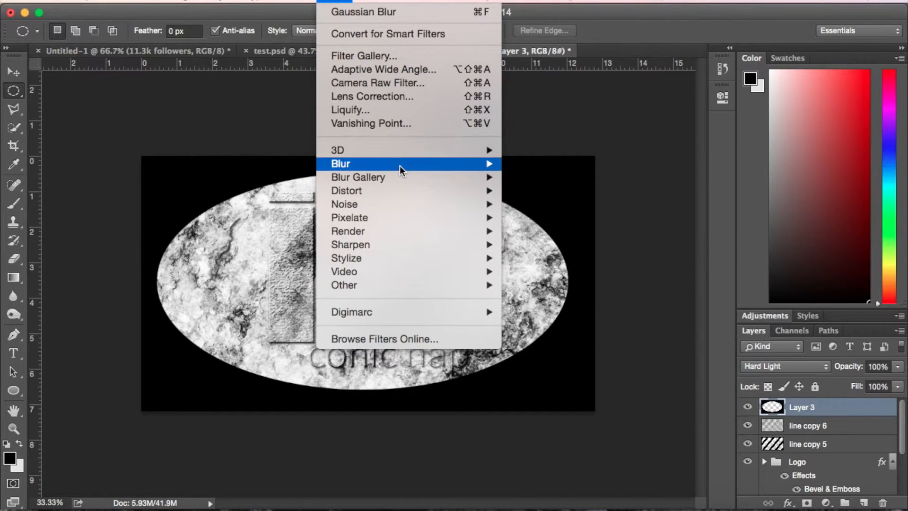
mouse_move(399, 165)
click(579, 217)
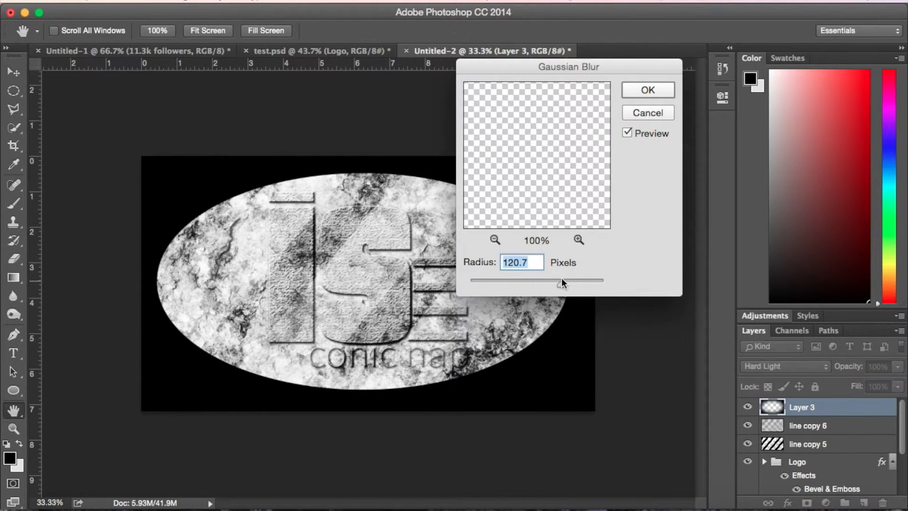
drag(555, 72, 691, 93)
drag(698, 306, 703, 308)
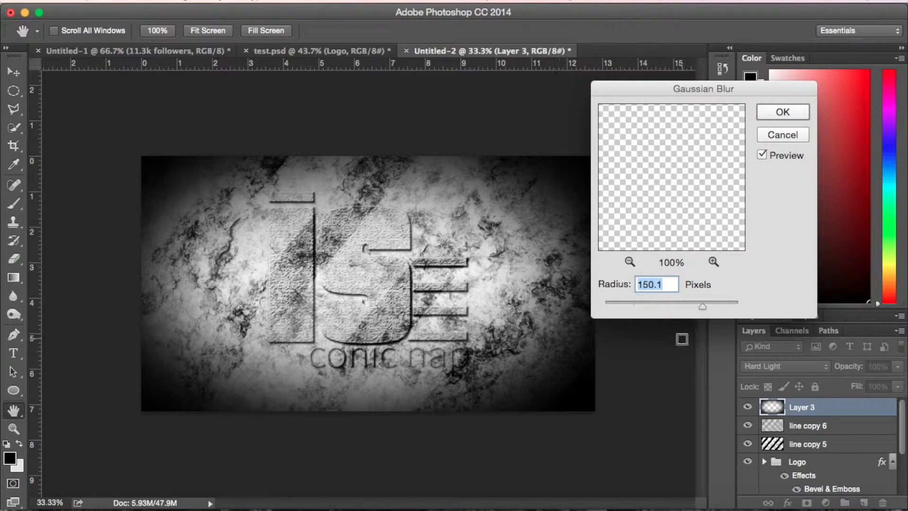
click(783, 112)
key(m)
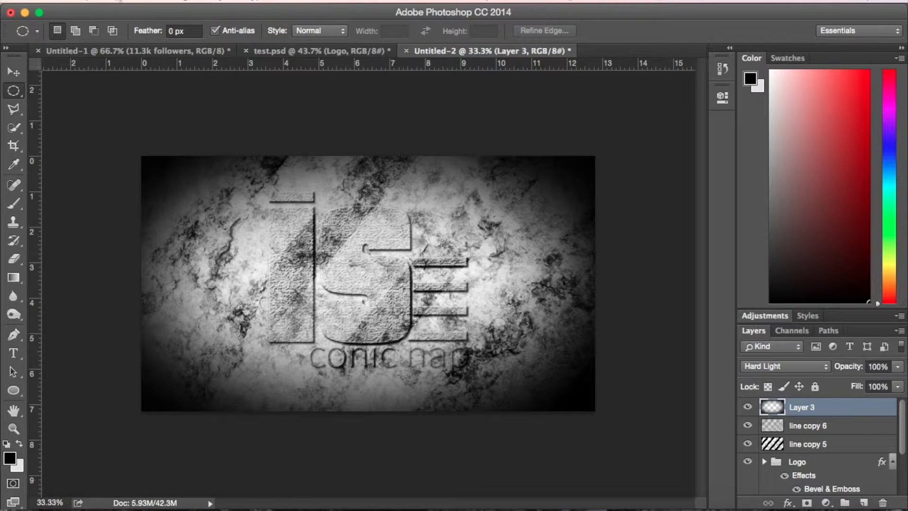
Save the document to the Desktop in Photoshop format with layers, named test Iconic 1.psd.
click(118, 2)
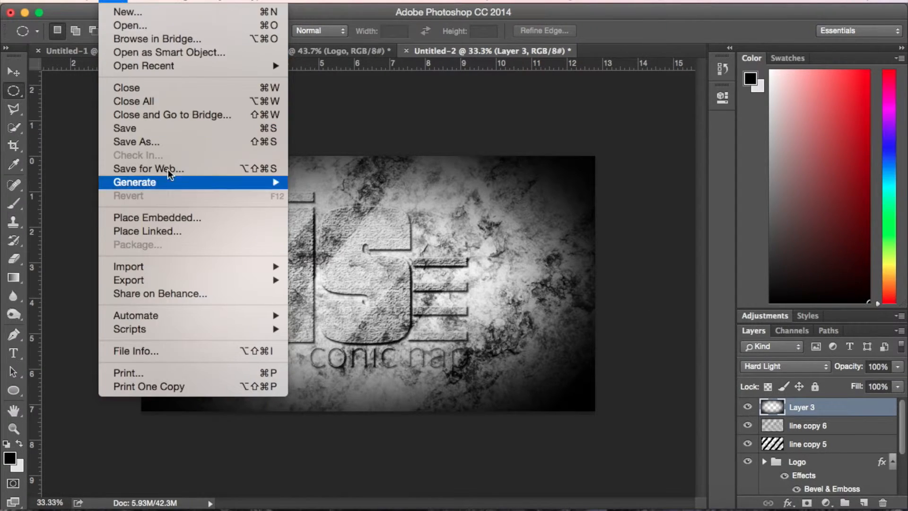
click(155, 141)
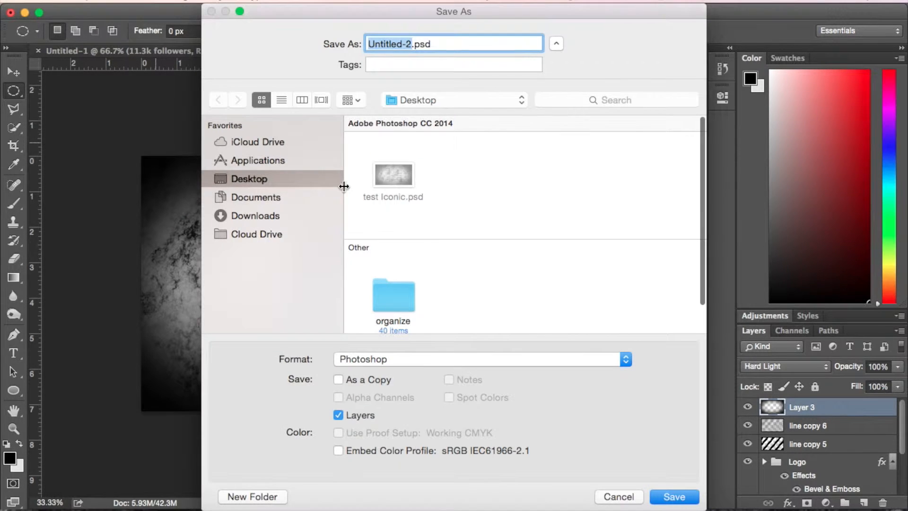
text(tee)
key(BackSpace)
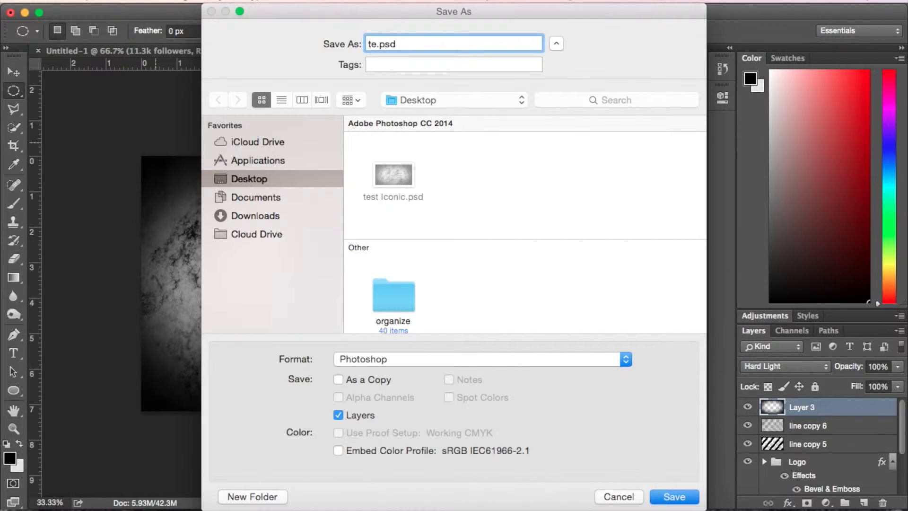
text(st)
text( Icon)
text(ic)
text(_1)
key(Return)
click(624, 198)
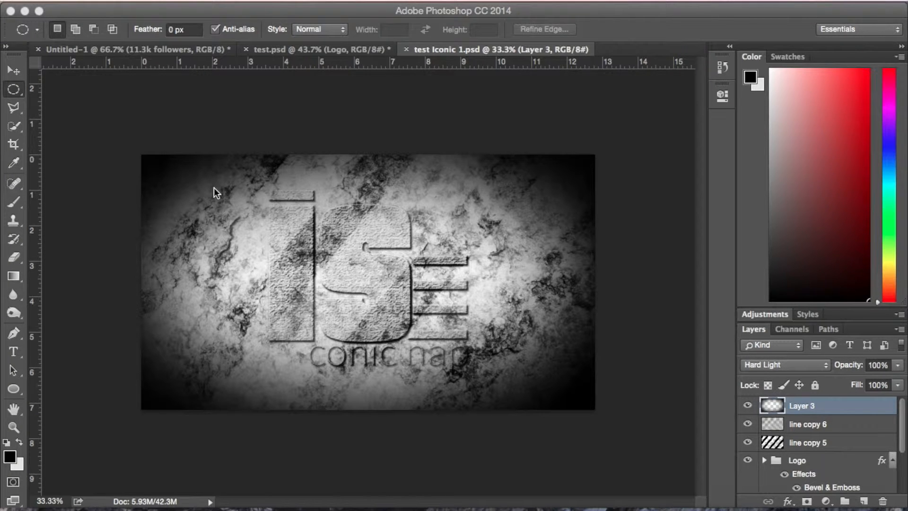
Minimise Photoshop, switch to After Effects, and move its window down to uncover test Iconic 1.psd on the desktop.
click(25, 11)
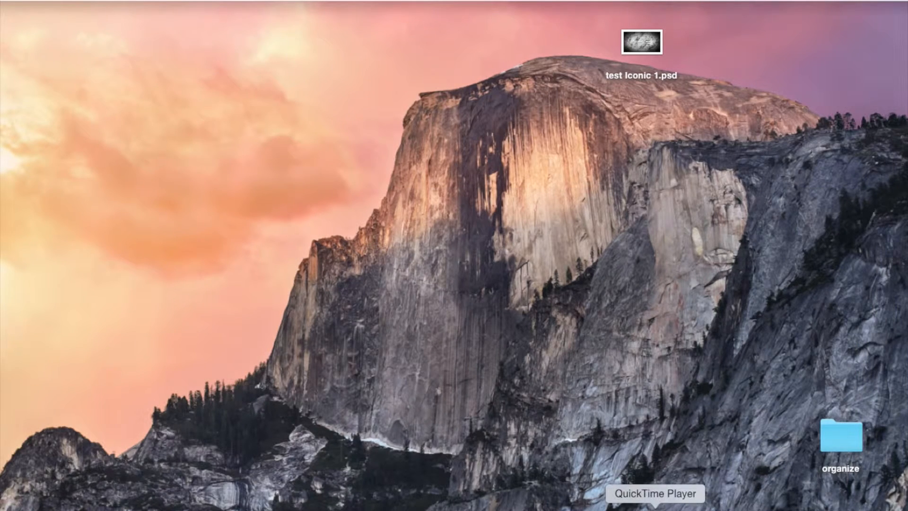
click(622, 506)
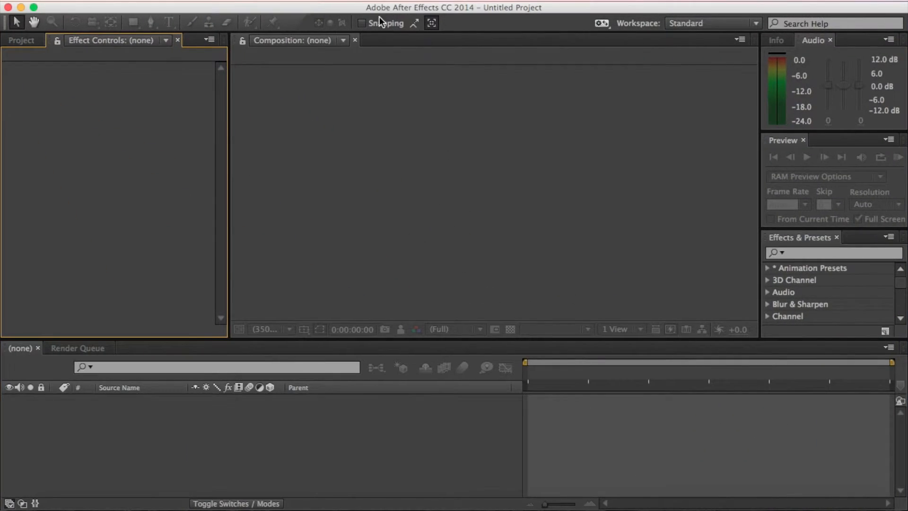
drag(361, 14, 372, 81)
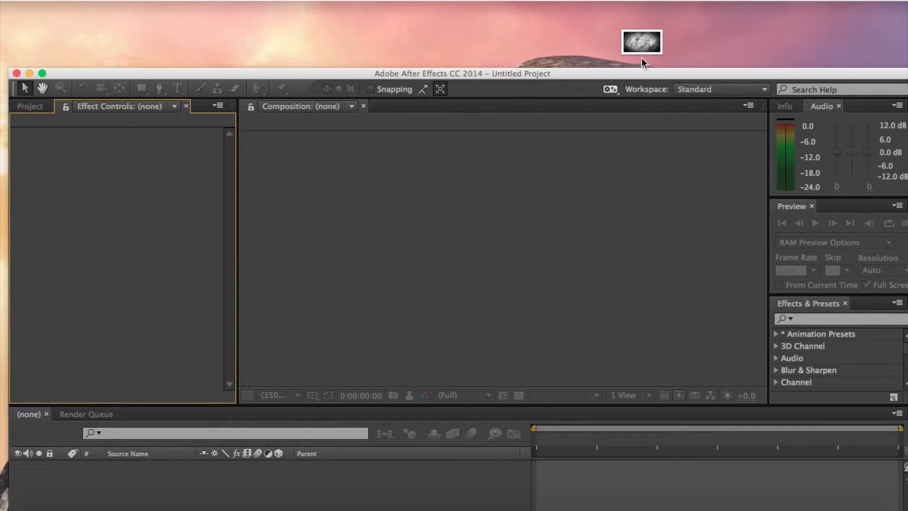
Import test Iconic 1.psd from the desktop into After Effects as footage with merged layers and show it in the project.
drag(642, 49, 108, 179)
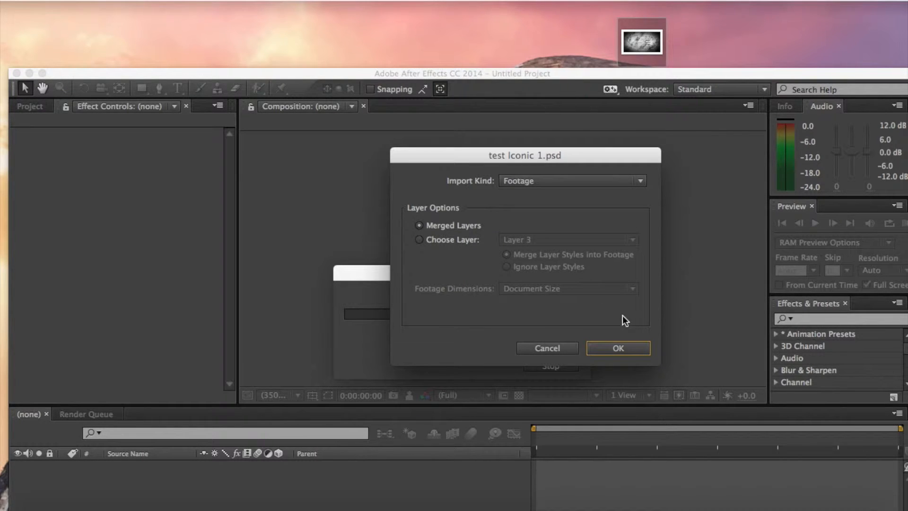
click(614, 349)
drag(368, 76, 373, 38)
click(34, 67)
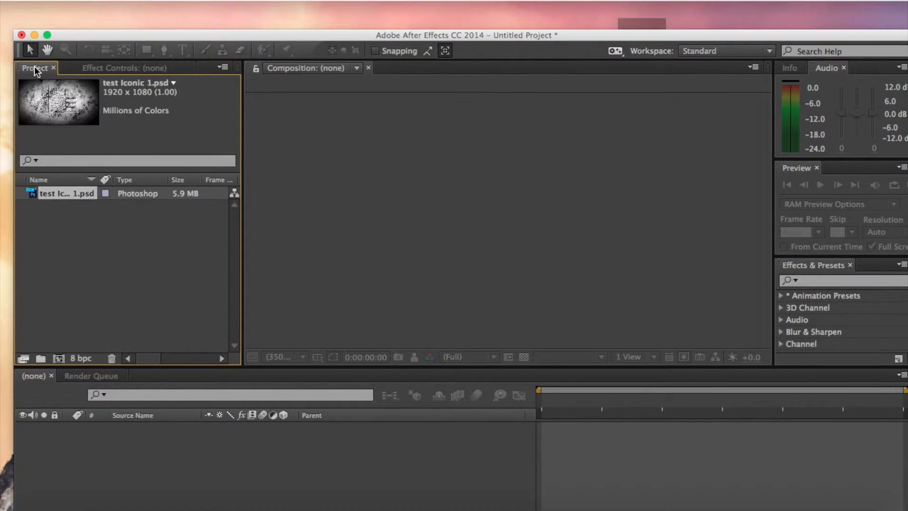
drag(291, 35, 291, 16)
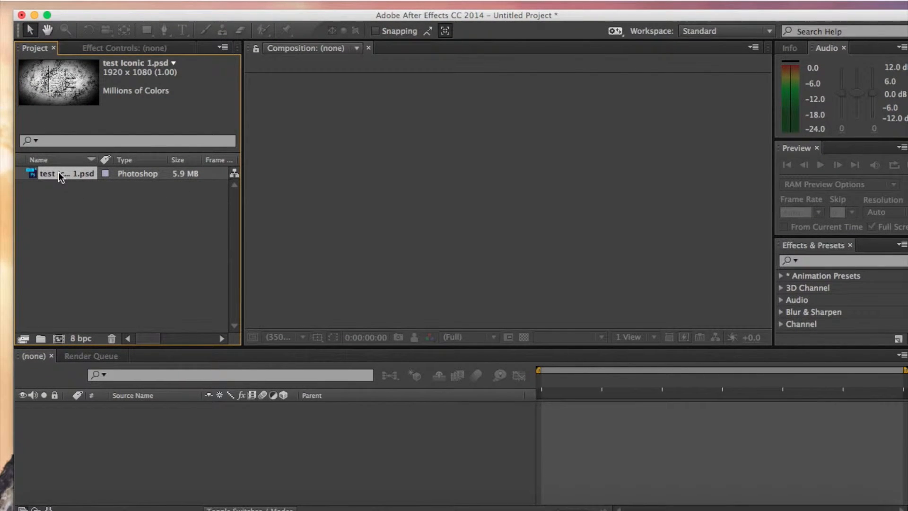
Create a composition from test Iconic 1.psd, make its layer 3D and enlarge the window to fill the screen.
drag(66, 175, 167, 450)
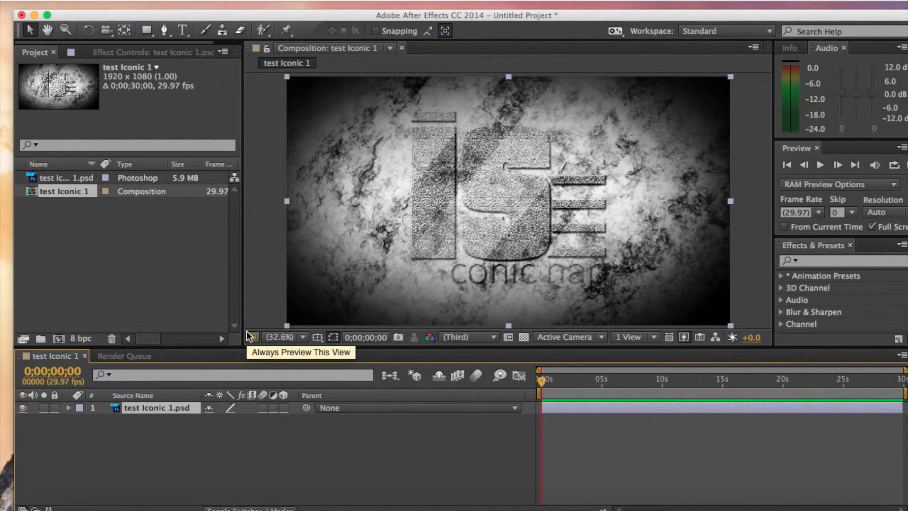
click(283, 409)
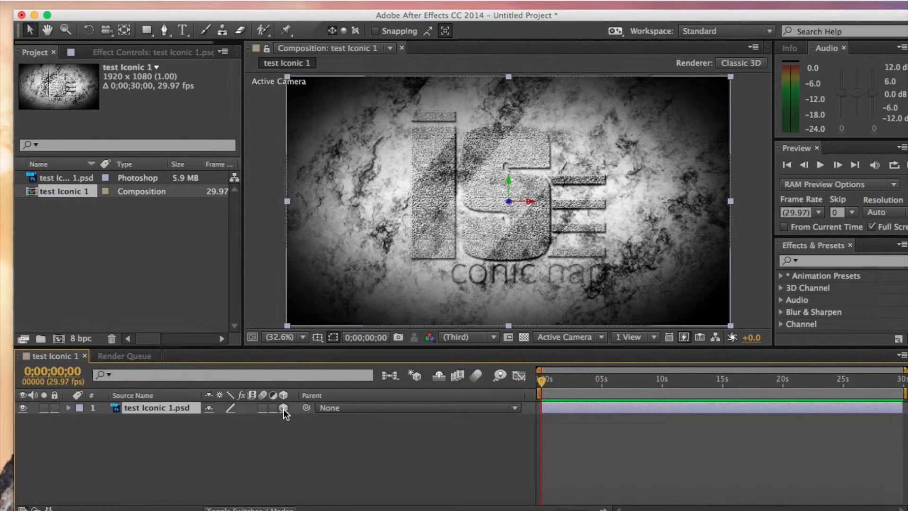
click(47, 14)
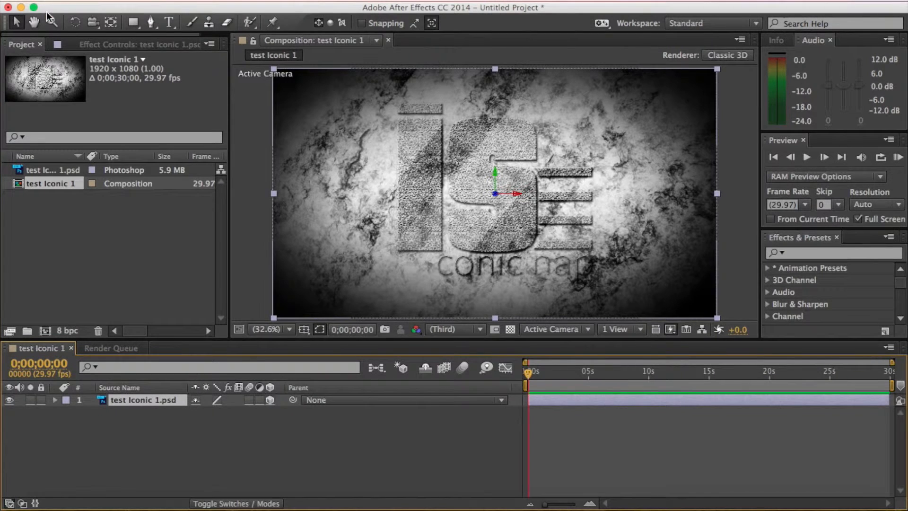
Toggle the timeline columns between layer modes and switches, ending on the switches.
click(252, 504)
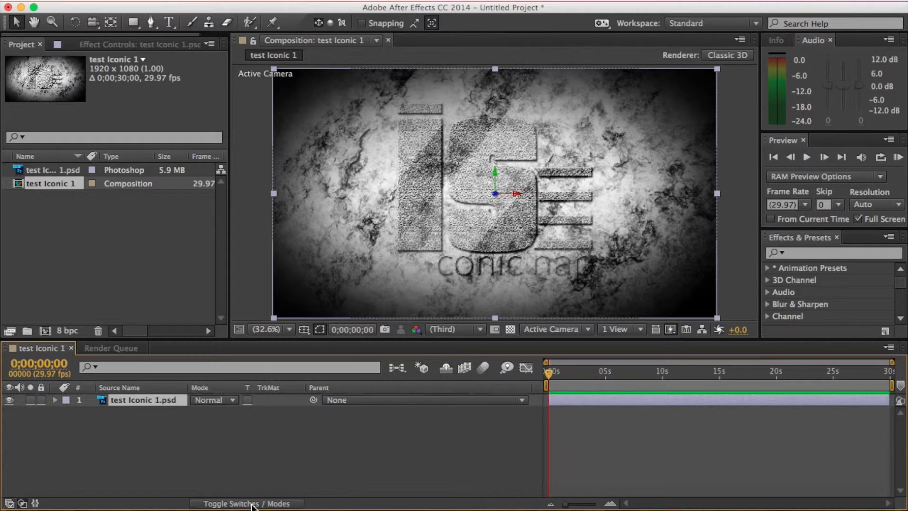
click(252, 504)
click(253, 504)
click(252, 504)
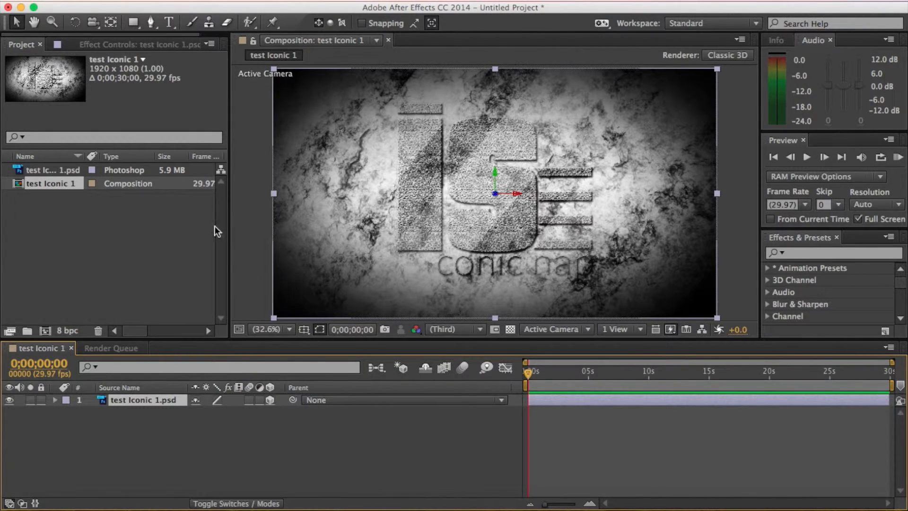
Search the effects for glass and apply CC Glass to the test Iconic 1.psd layer.
click(802, 254)
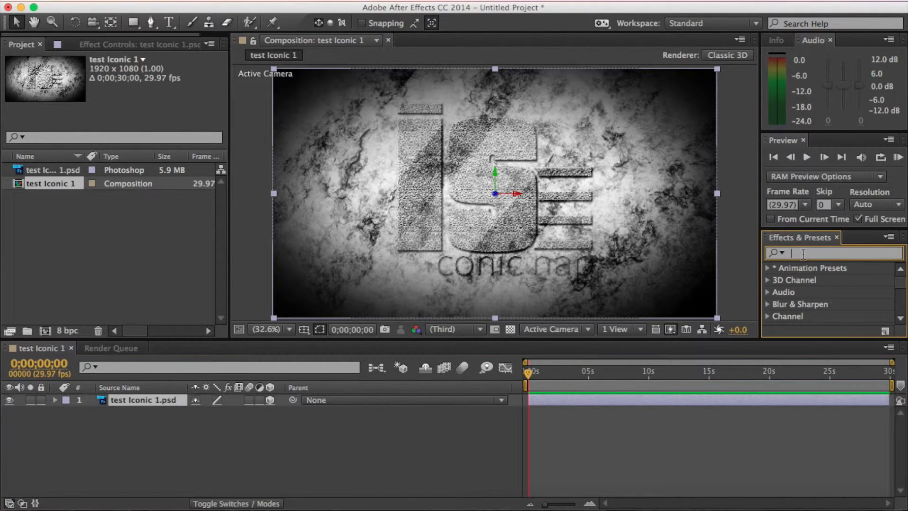
text(glass)
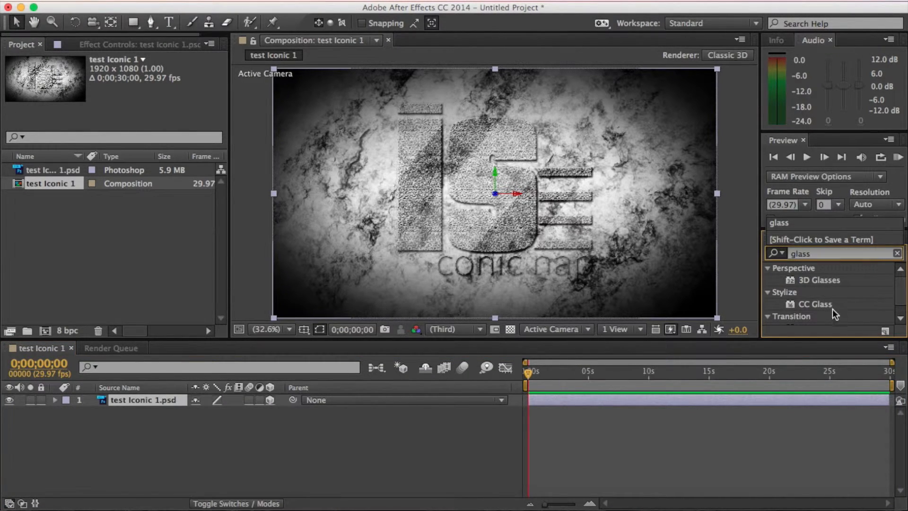
drag(833, 305, 156, 407)
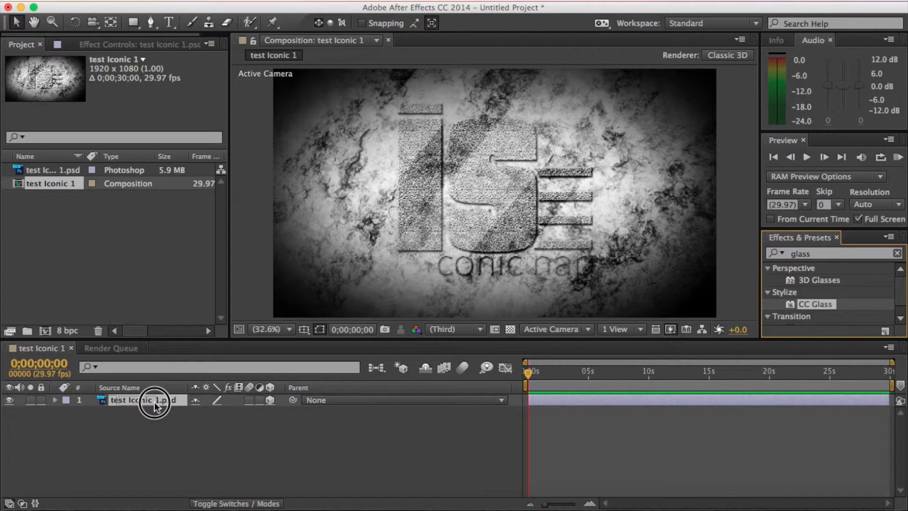
drag(155, 402, 156, 405)
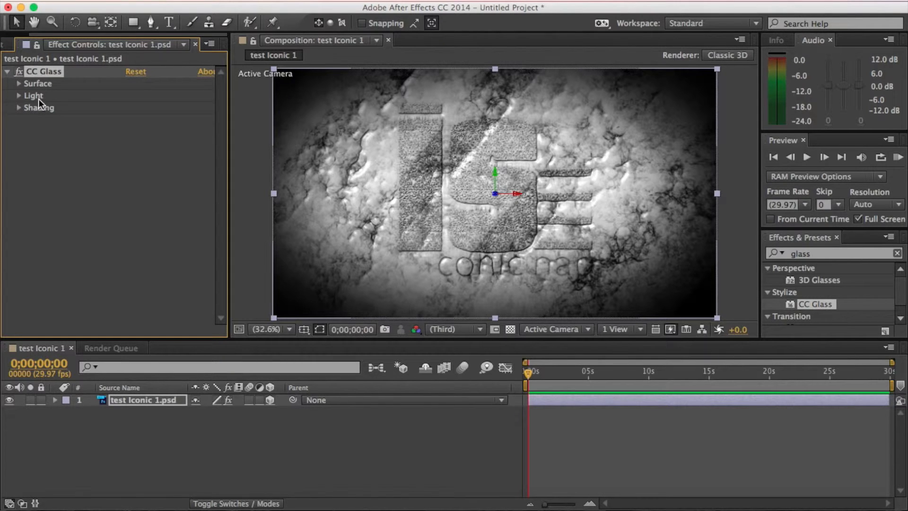
Set the CC Glass surface to softness 84.1, height 41.0 and displacement 88.0.
click(19, 83)
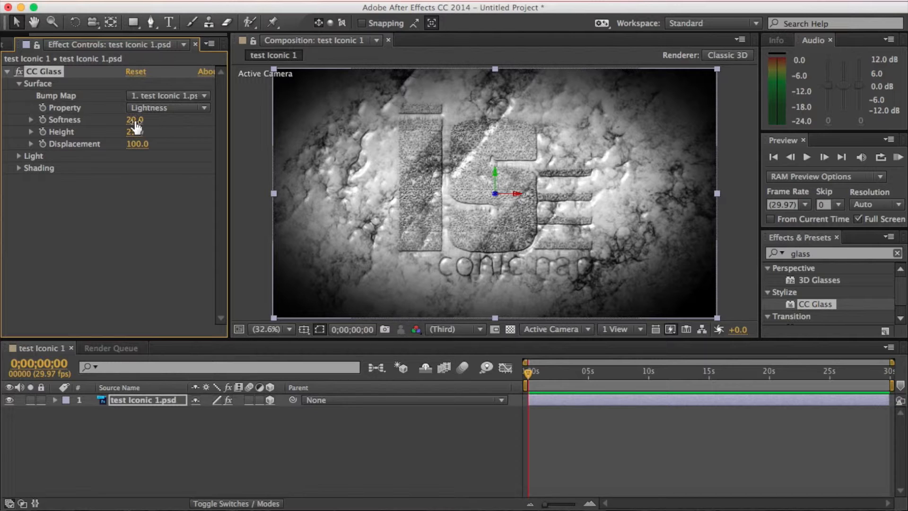
drag(135, 121, 644, 178)
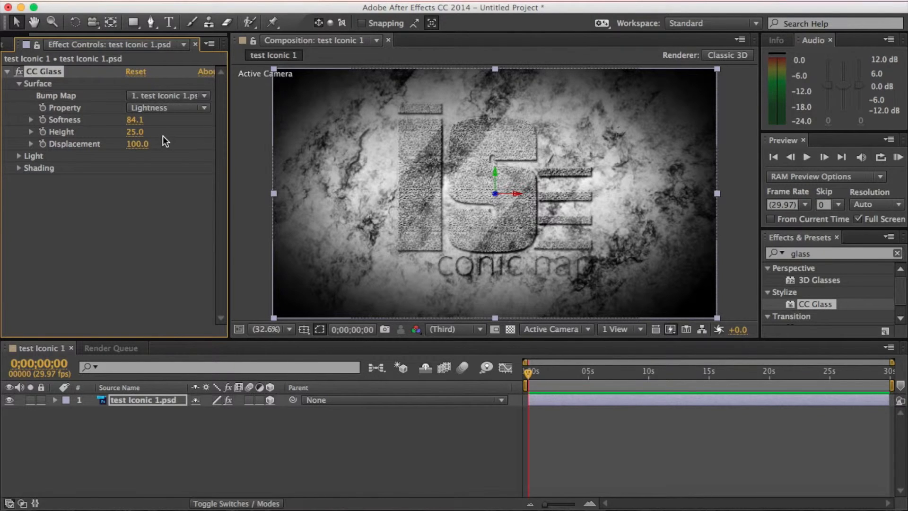
click(135, 133)
drag(135, 134, 165, 137)
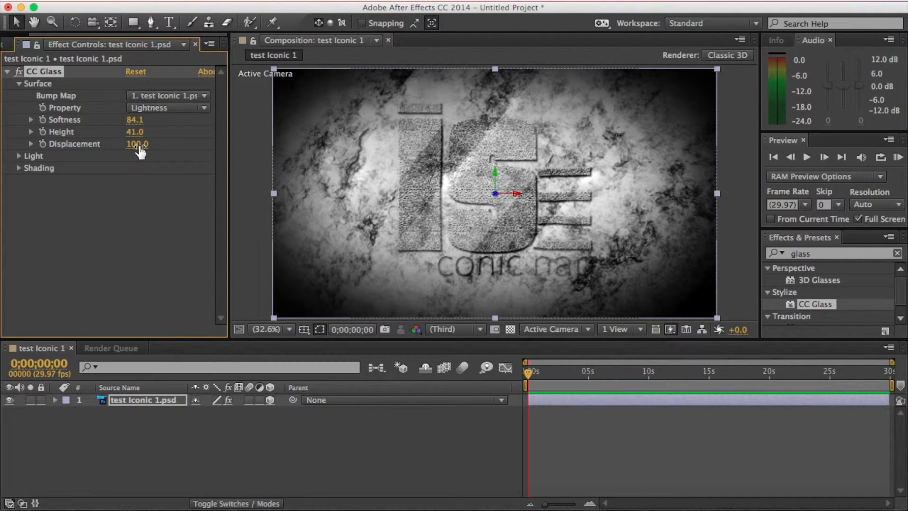
drag(139, 148, 134, 154)
Add a white point light at 100% intensity with no falloff or shadows, and move it near the logo's centre.
click(265, 2)
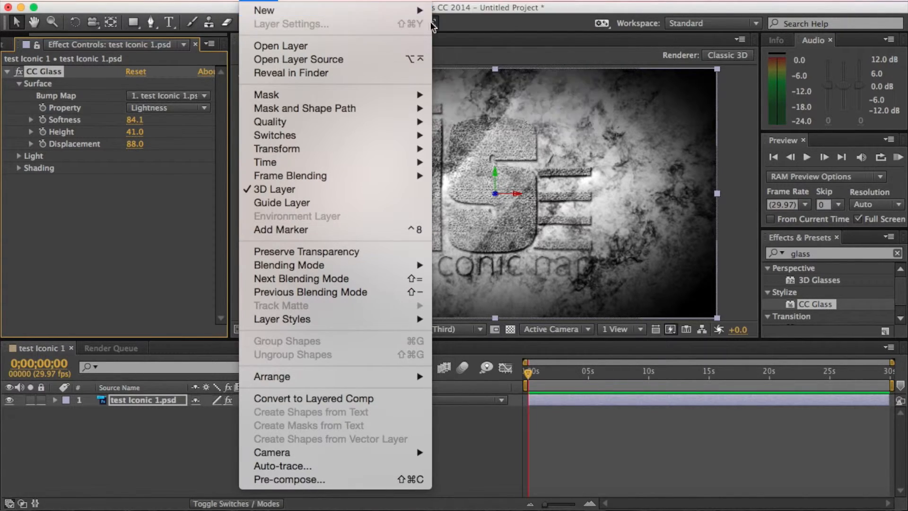
mouse_move(411, 11)
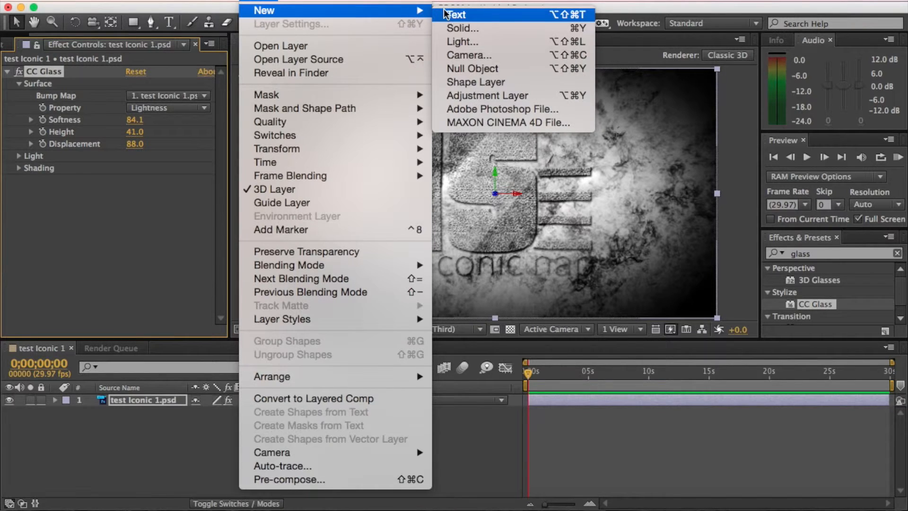
click(469, 39)
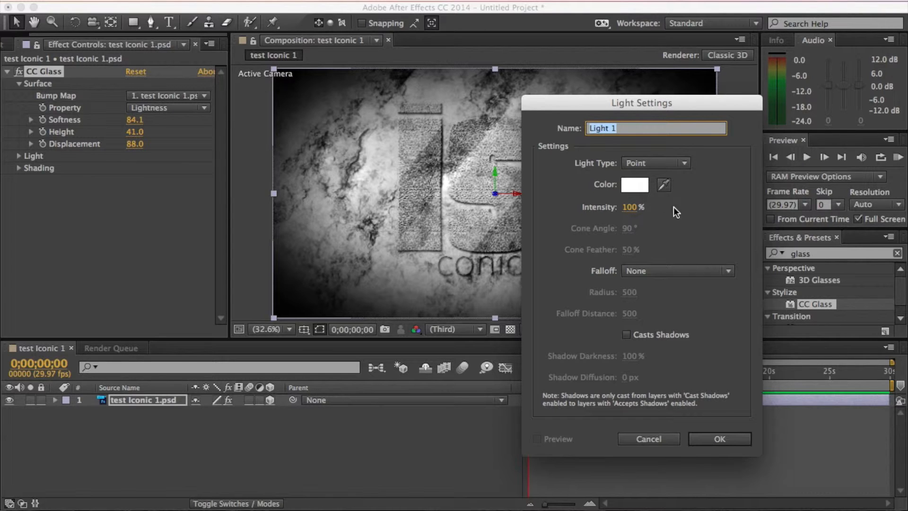
click(727, 440)
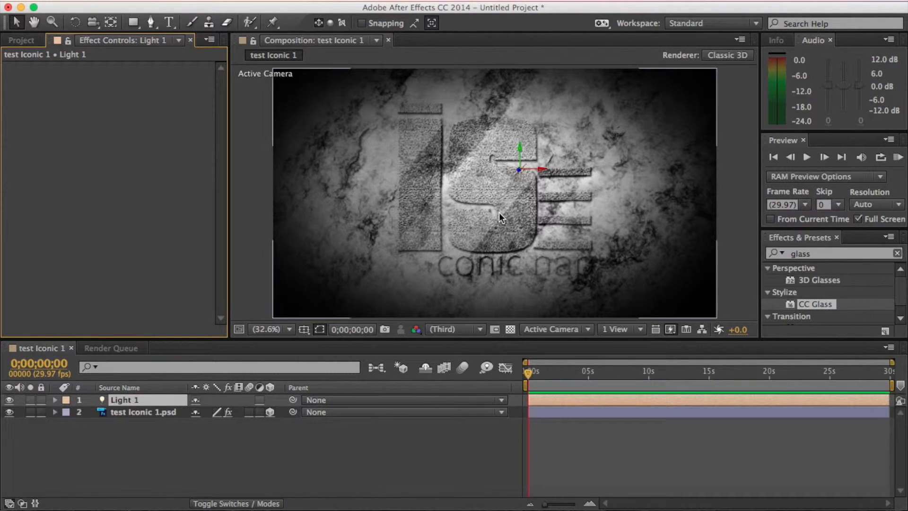
drag(519, 173, 494, 201)
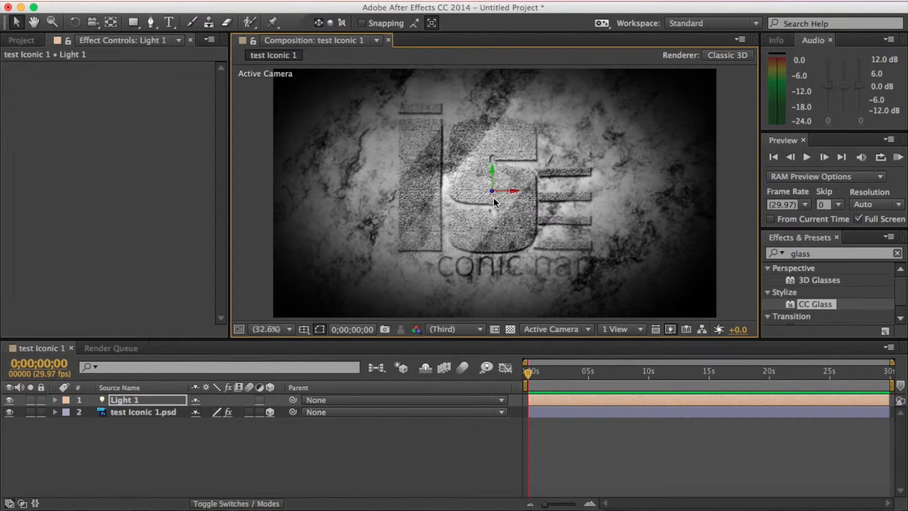
Change the psd layer's CC Glass light to Point Light with intensity 72.0 and light height 89.0.
click(27, 41)
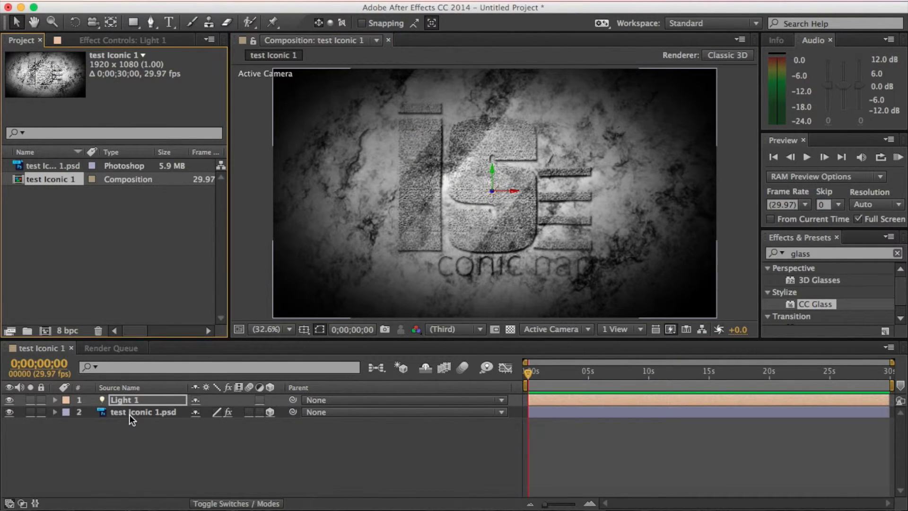
click(130, 415)
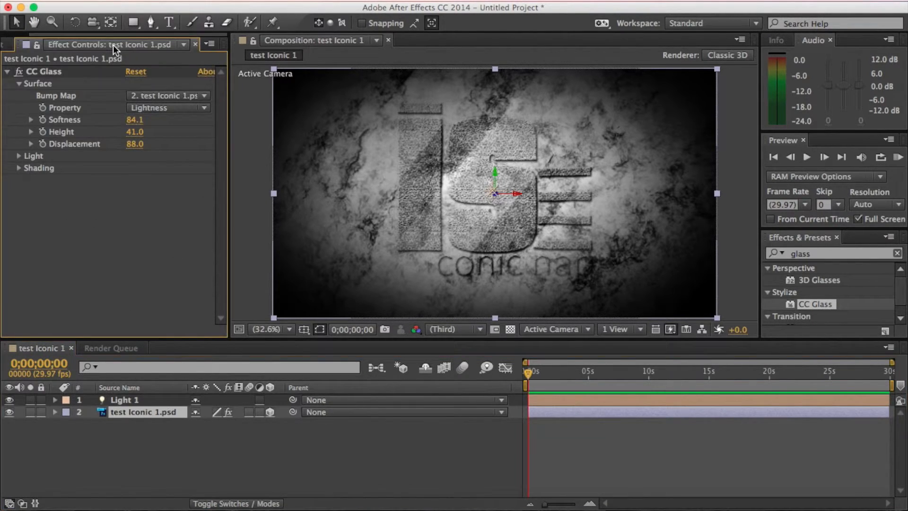
click(19, 156)
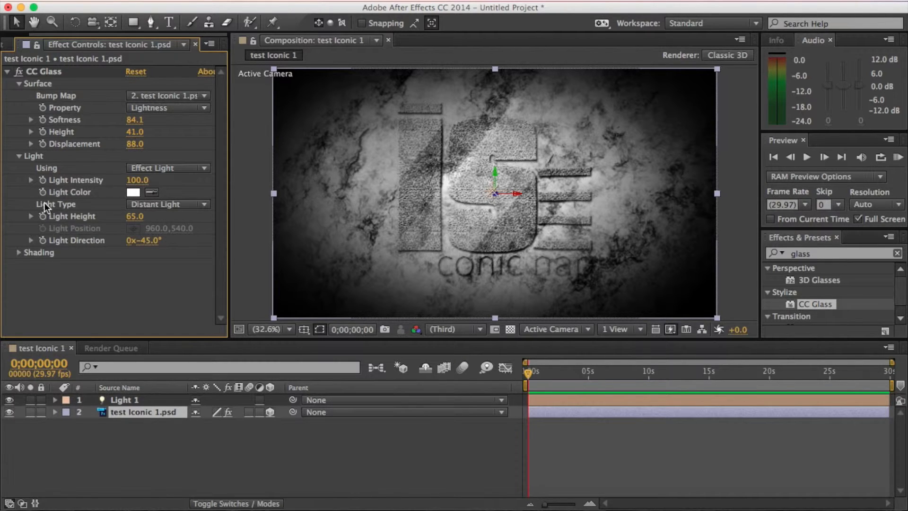
click(160, 200)
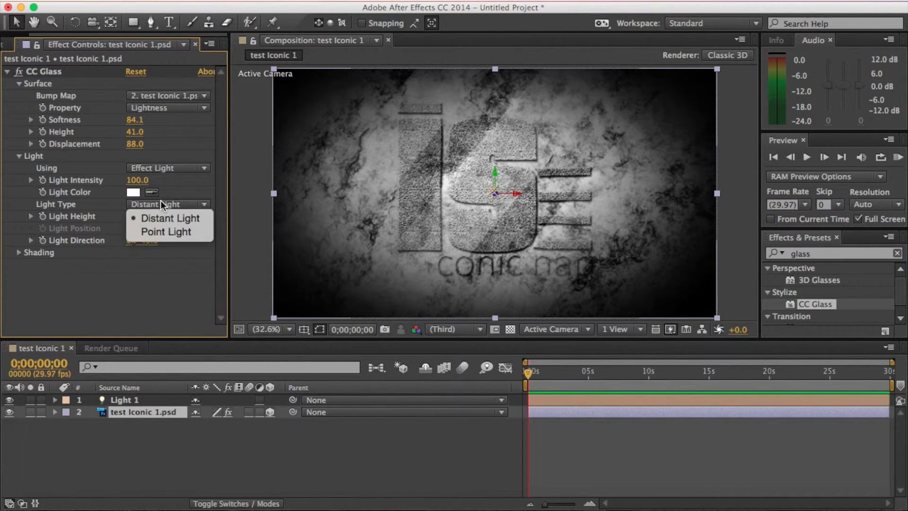
click(168, 230)
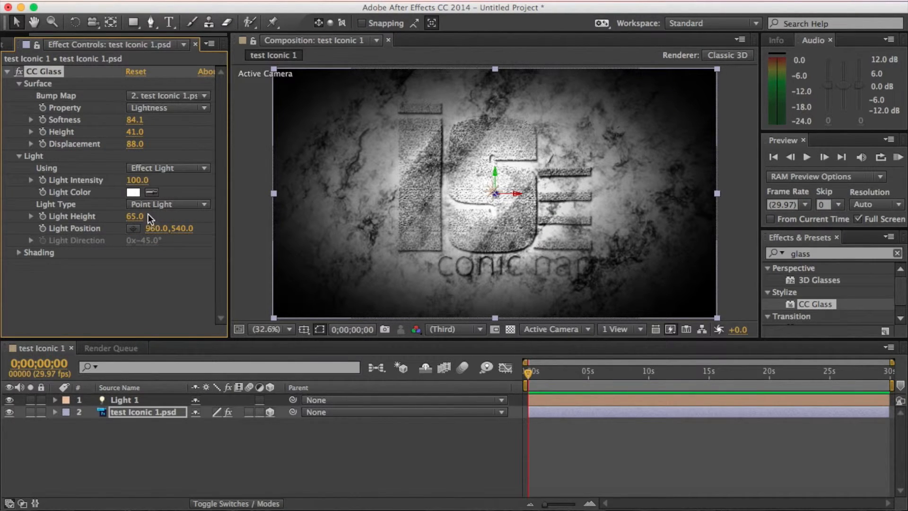
drag(135, 180, 125, 187)
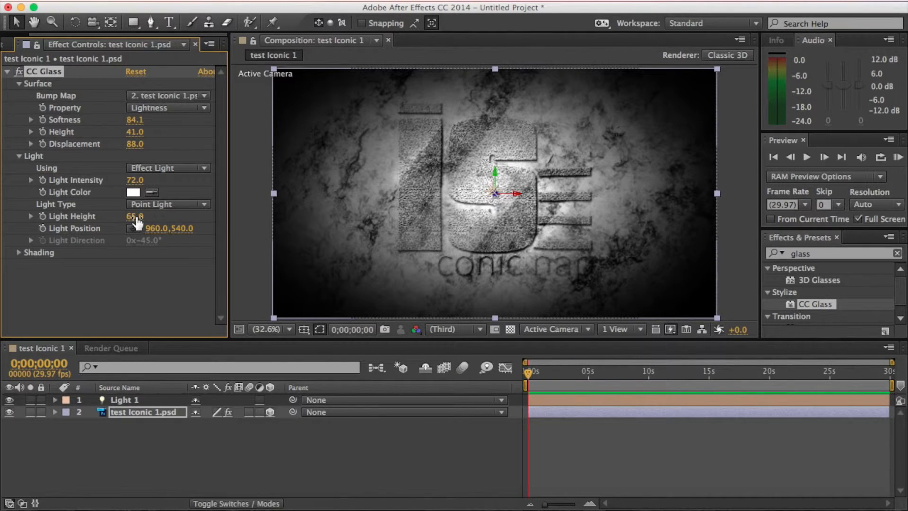
drag(137, 220, 152, 217)
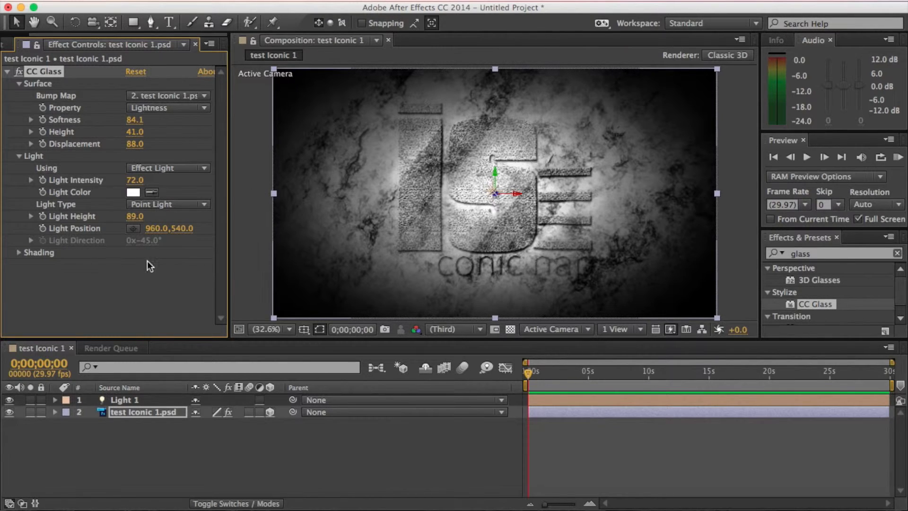
Set the CC Glass shading to ambient 38.0 and diffuse 49.0.
click(19, 254)
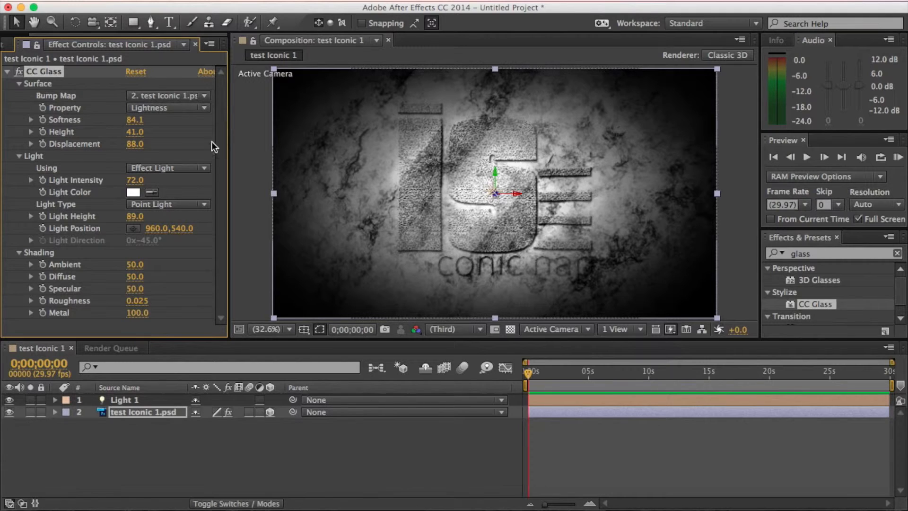
click(30, 265)
drag(134, 265, 131, 273)
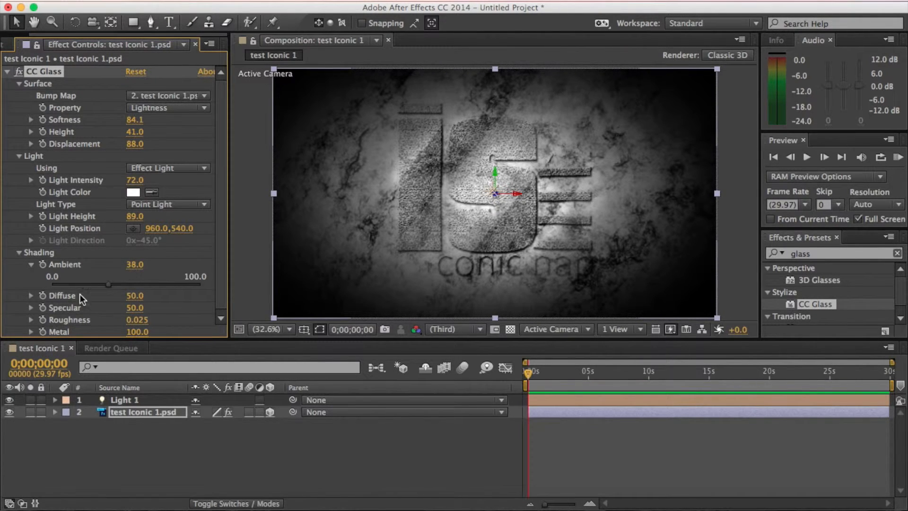
click(29, 295)
drag(138, 297, 140, 300)
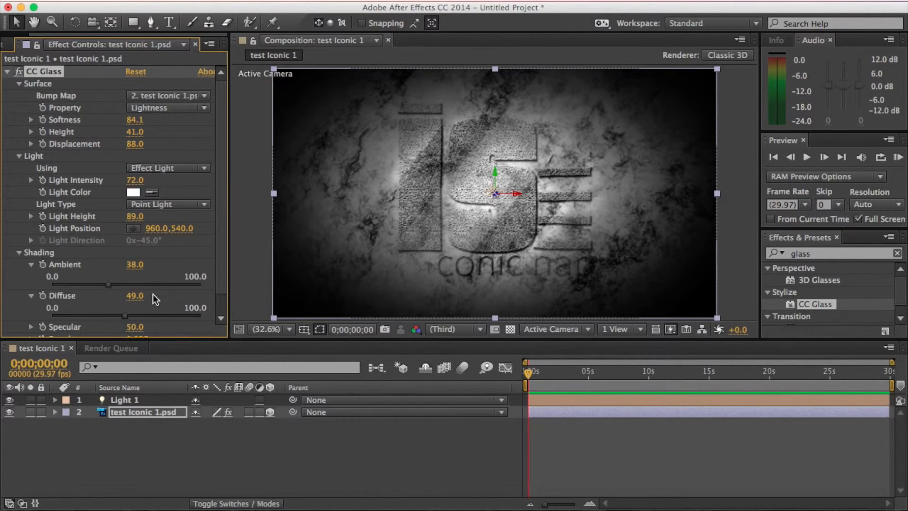
Set the CC Glass specular to 55.2 and roughness to 0.032.
drag(218, 280, 219, 302)
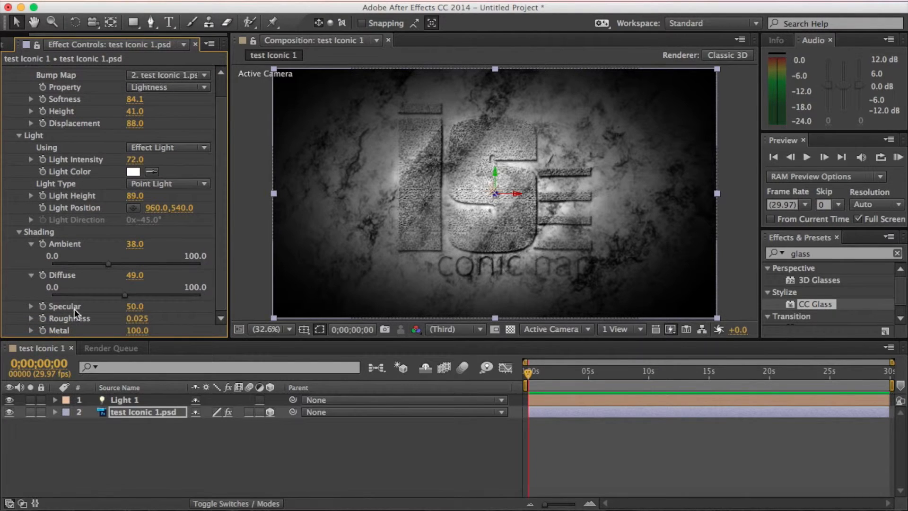
click(32, 307)
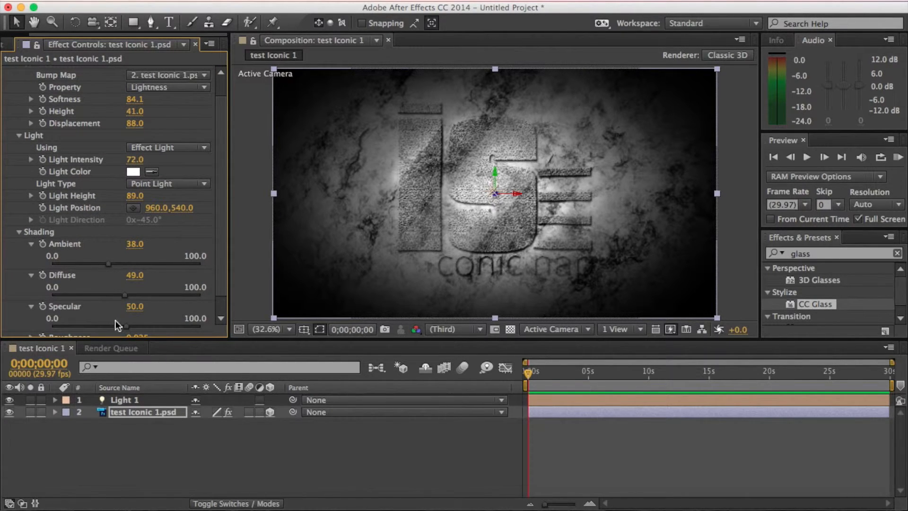
drag(126, 327, 135, 323)
click(218, 272)
drag(218, 272, 219, 288)
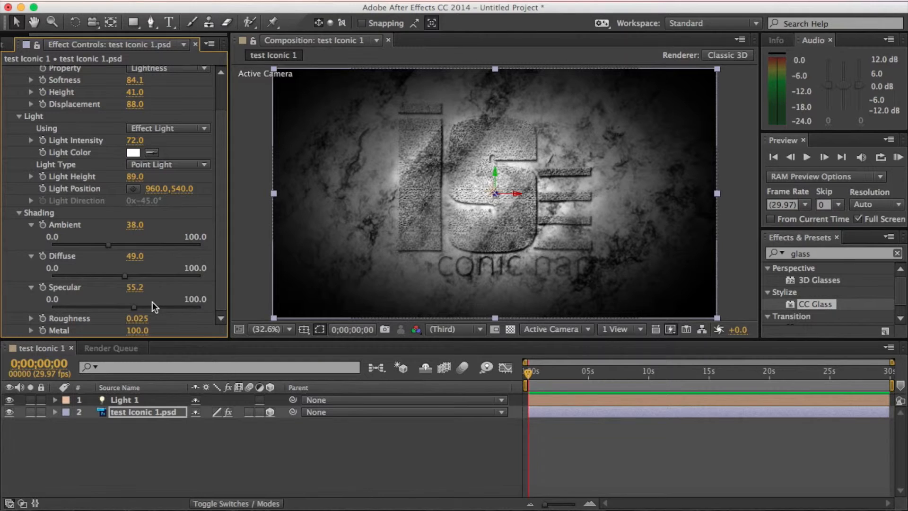
click(32, 317)
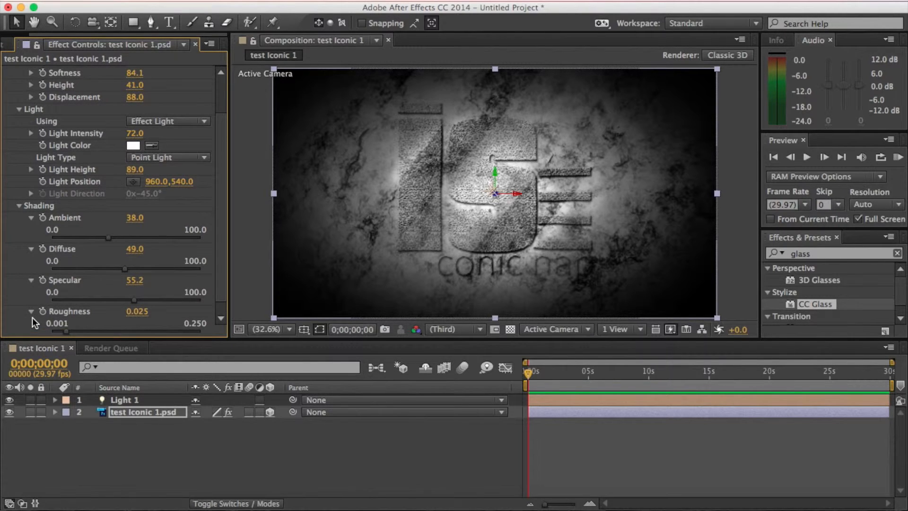
drag(67, 333, 70, 334)
drag(222, 265, 222, 303)
Lower the CC Glass metal value slightly and nudge Light 1 near the logo's centre.
scroll(31, 329, down, 2)
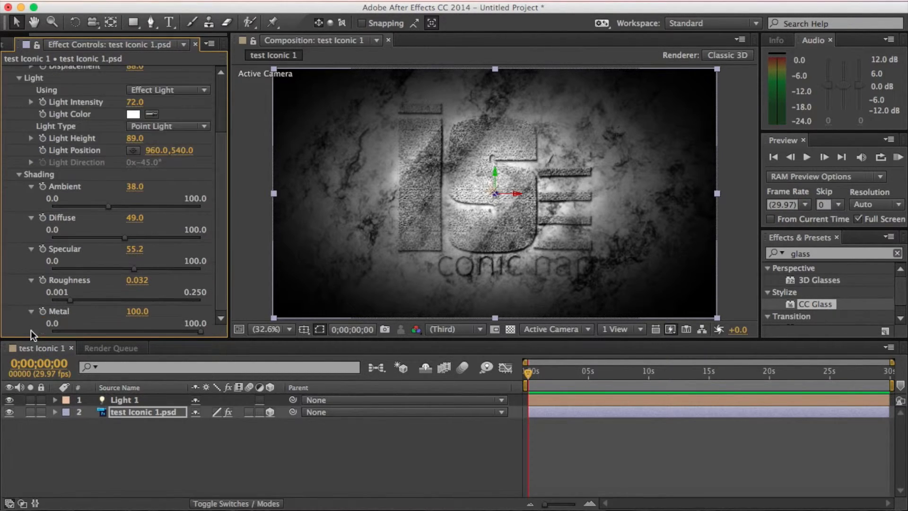
mouse_move(200, 332)
mouse_down()
mouse_move(75, 321)
mouse_move(133, 311)
mouse_move(214, 323)
mouse_up()
drag(197, 330, 192, 331)
mouse_move(496, 206)
mouse_down()
mouse_move(349, 182)
mouse_move(318, 134)
mouse_move(591, 152)
mouse_move(499, 234)
mouse_move(386, 226)
mouse_move(335, 284)
mouse_move(640, 278)
mouse_move(653, 171)
mouse_move(507, 175)
mouse_move(495, 203)
mouse_up()
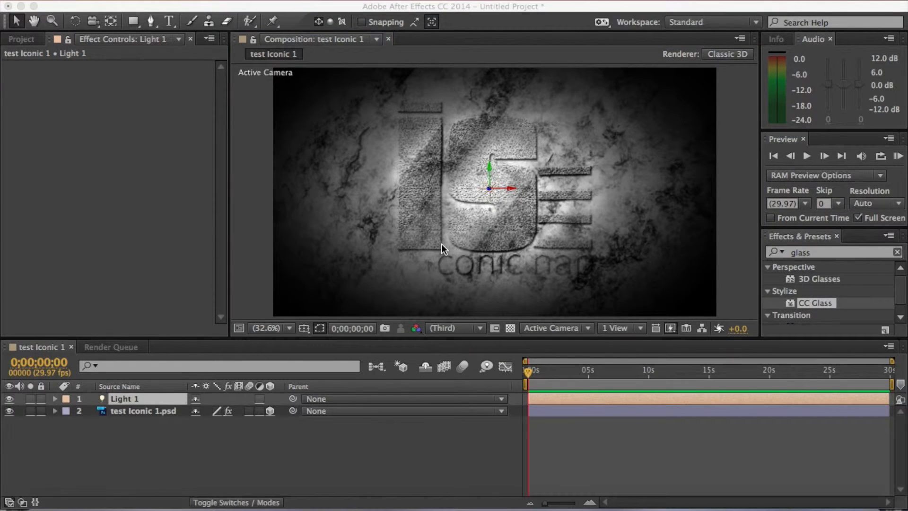
Open the CC Glass Light Position expression on the test Iconic 1.psd layer and clear its existing text.
click(128, 415)
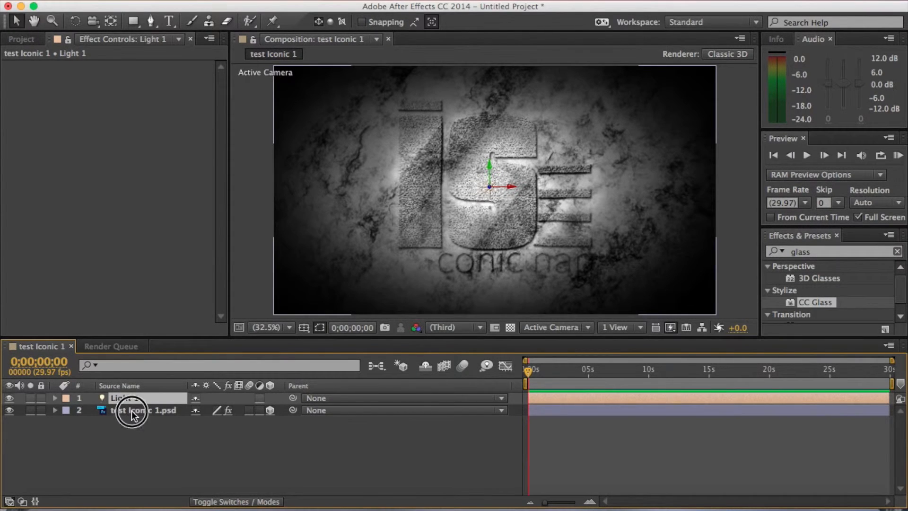
click(131, 410)
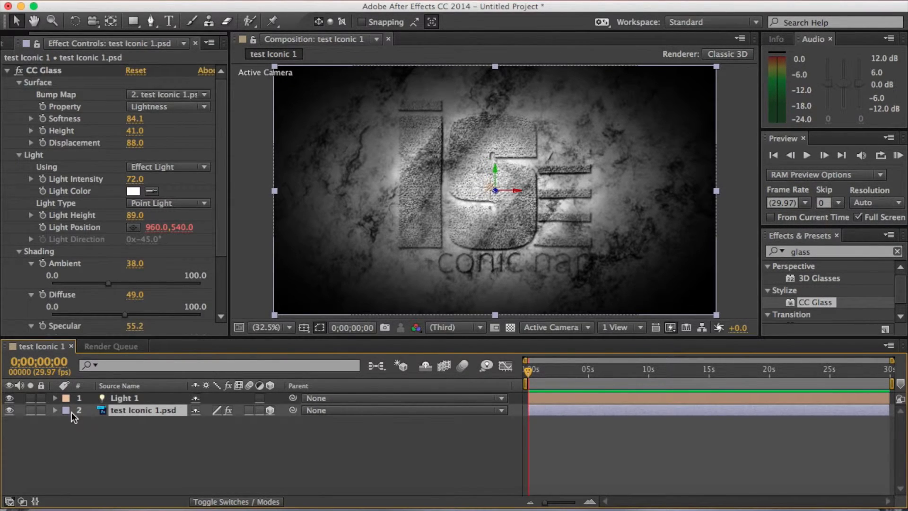
click(55, 411)
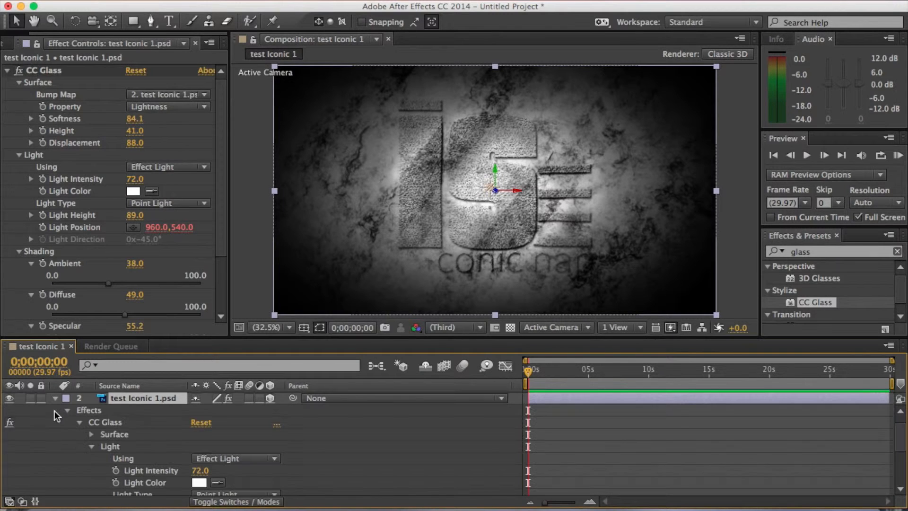
scroll(154, 442, down, 3)
scroll(157, 449, down, 1)
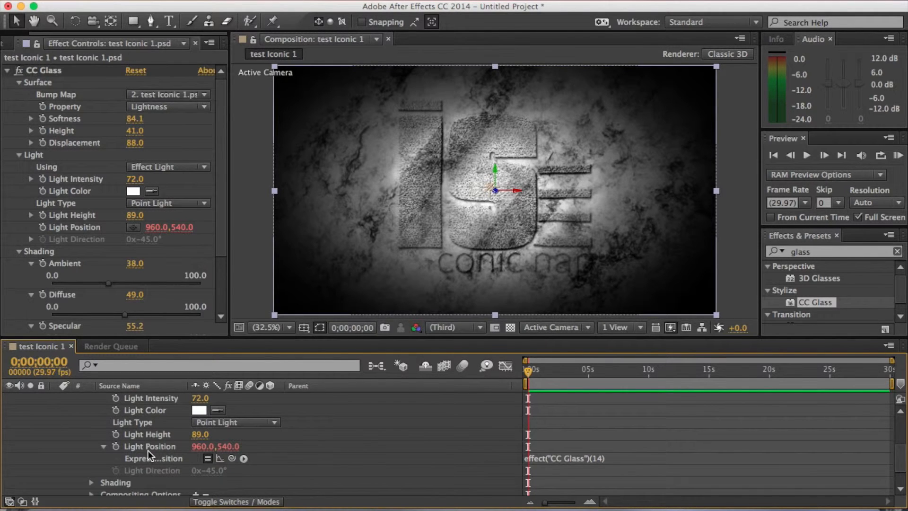
alt+click(117, 448)
alt+click(117, 448)
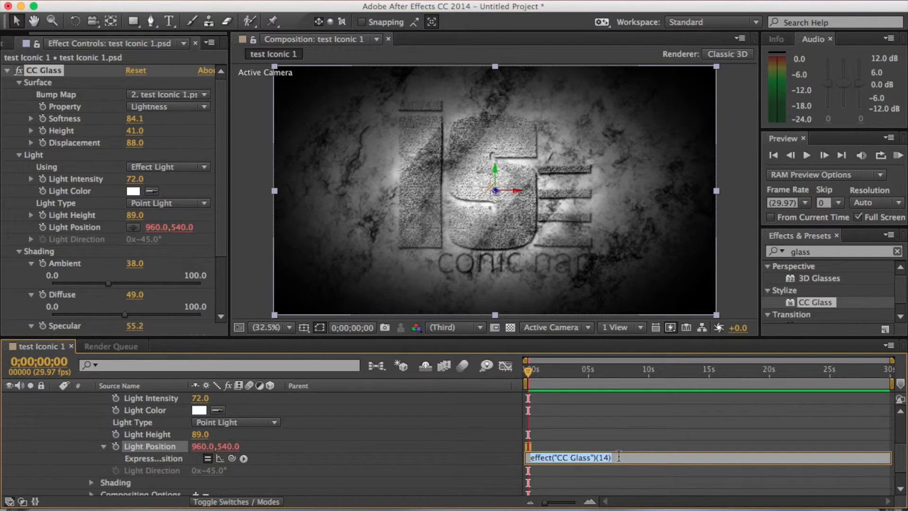
key(BackSpace)
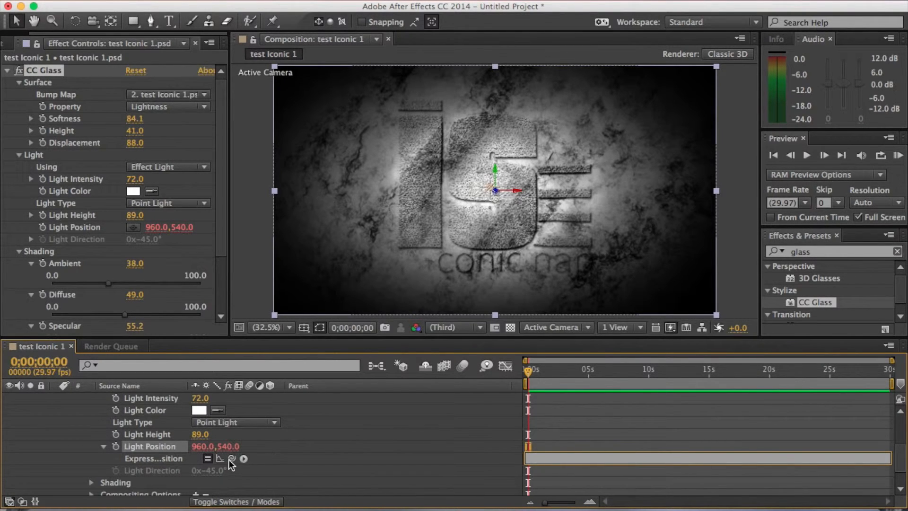
Pick-whip the Light Position expression to the Light 1 layer.
mouse_move(232, 458)
mouse_down()
mouse_move(216, 383)
mouse_move(216, 393)
mouse_move(193, 398)
mouse_move(152, 387)
mouse_move(154, 401)
mouse_up()
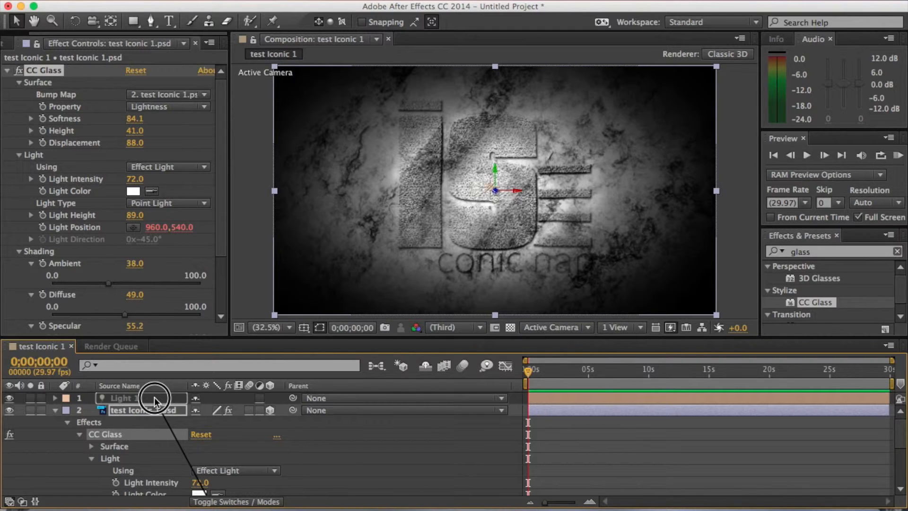
drag(156, 401, 154, 397)
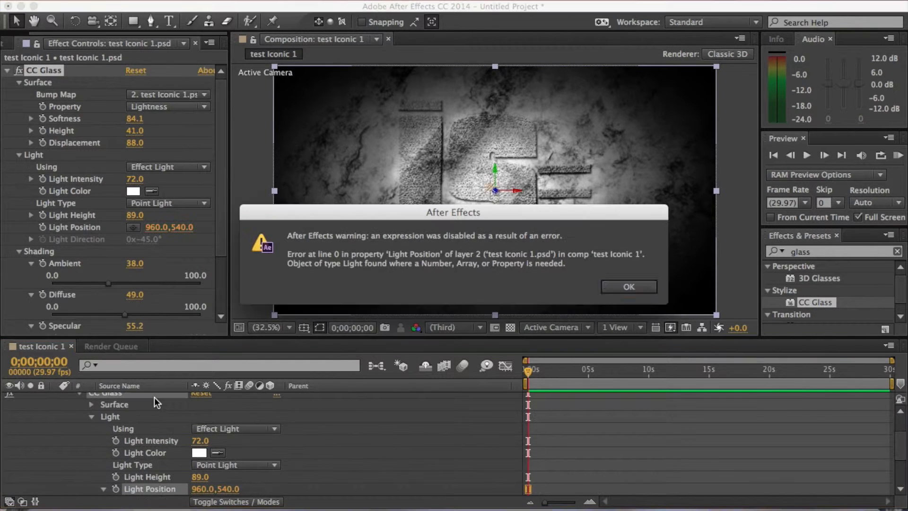
click(628, 286)
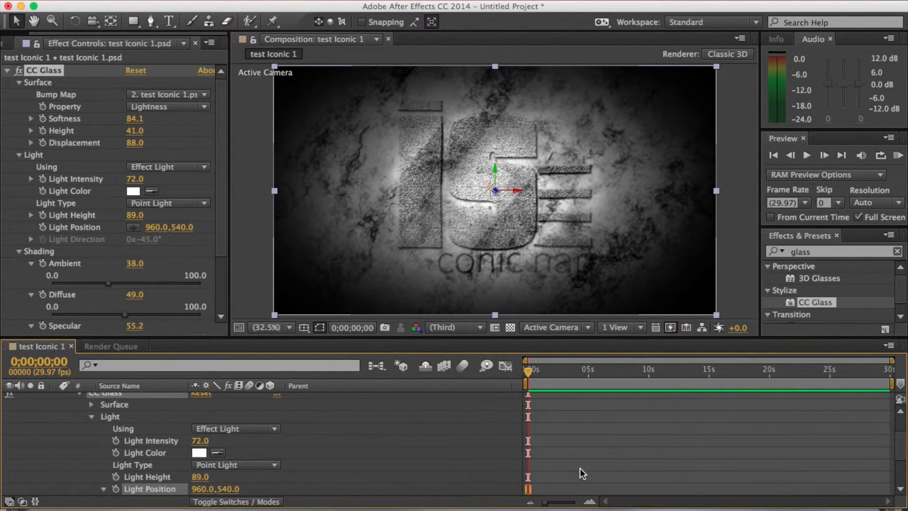
Extend the Light Position expression to thisComp.layer("Light 1").toComp([0,0,0]); and apply it.
scroll(580, 467, down, 3)
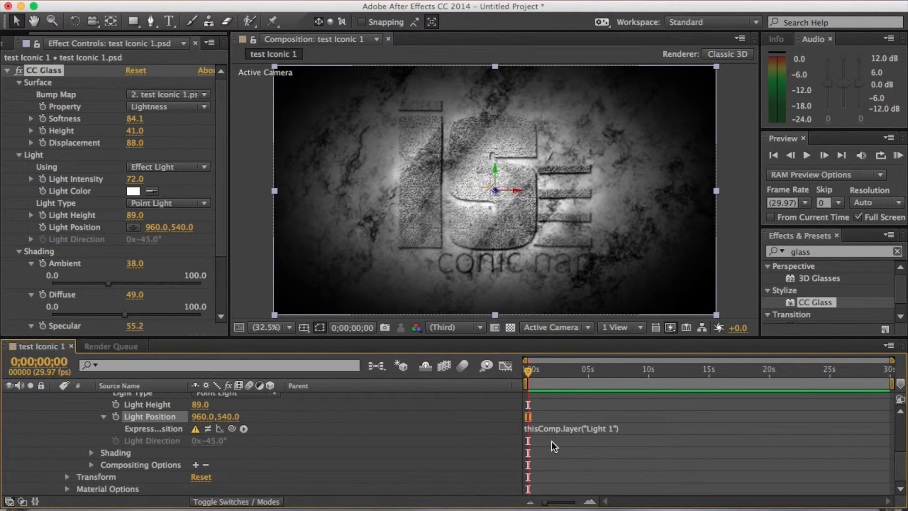
click(623, 429)
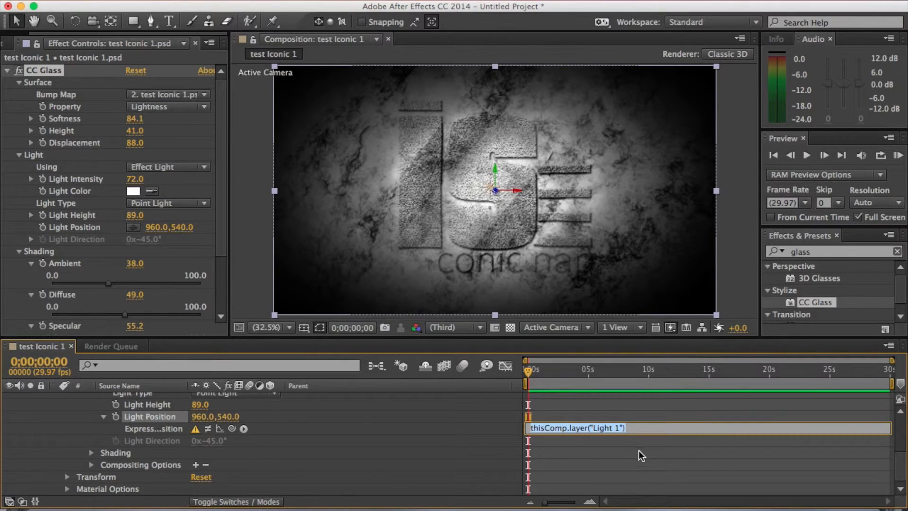
key(Right)
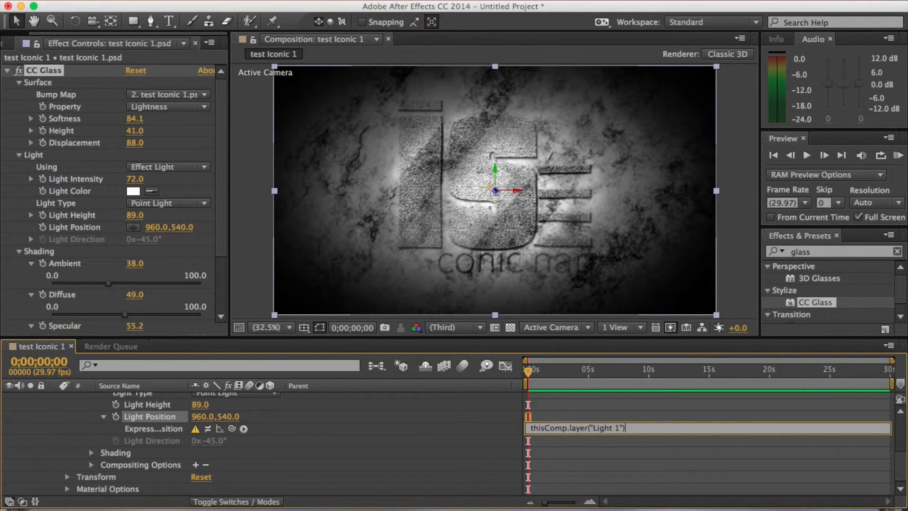
text(.to)
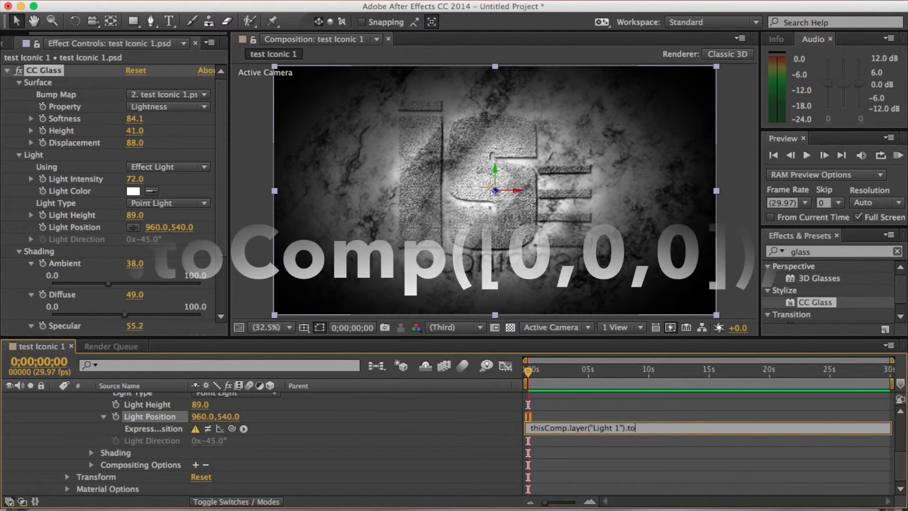
text(Comp)
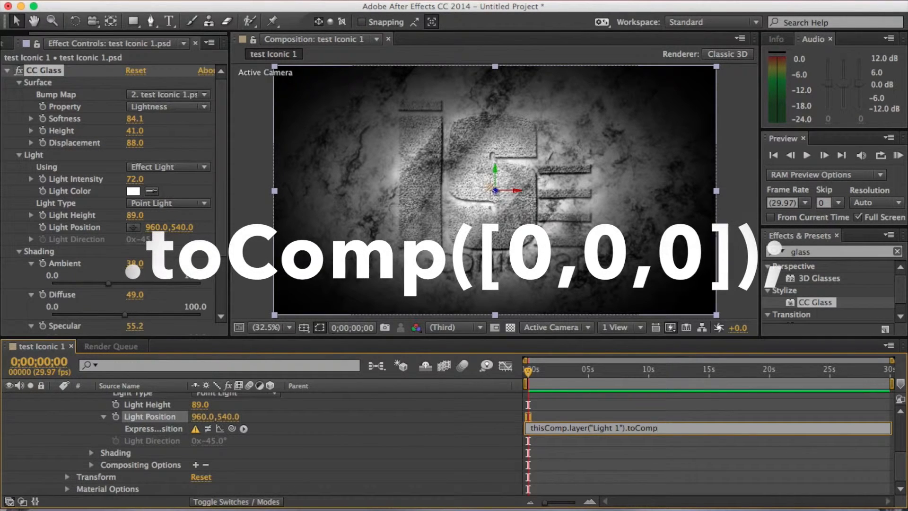
text(()
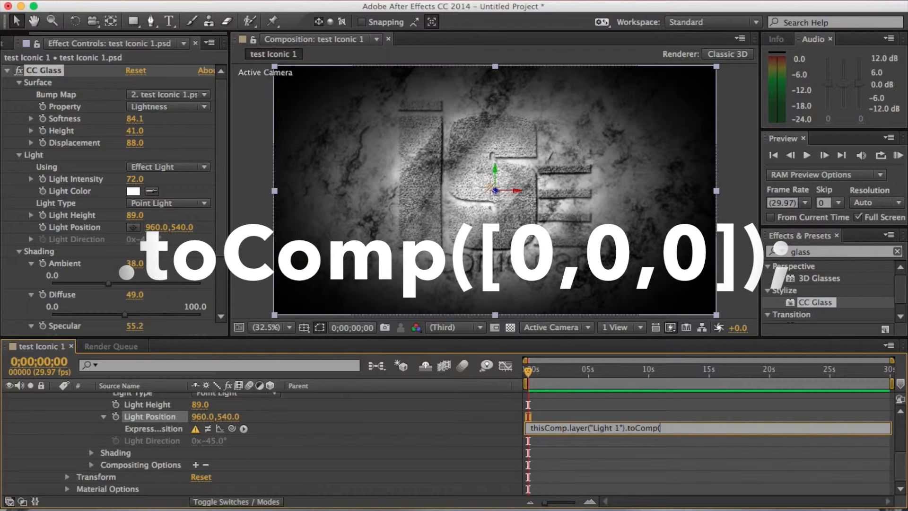
text([)
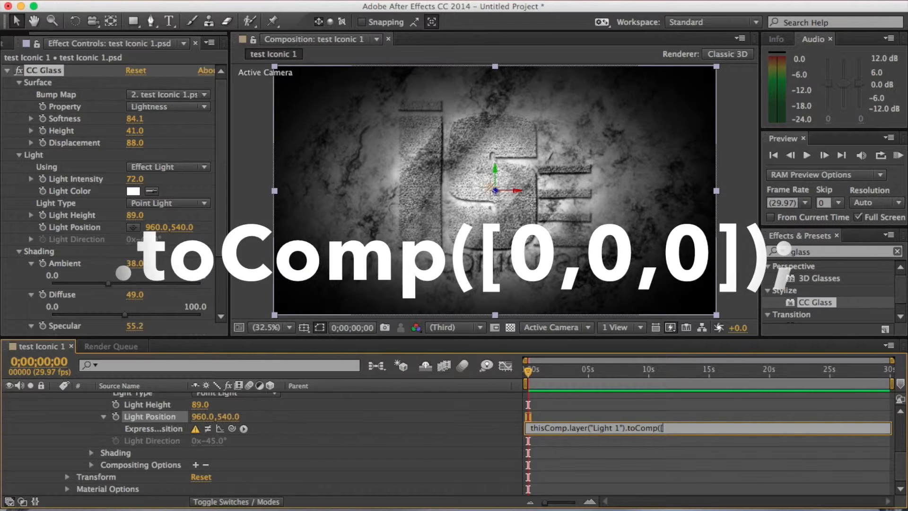
text(0)
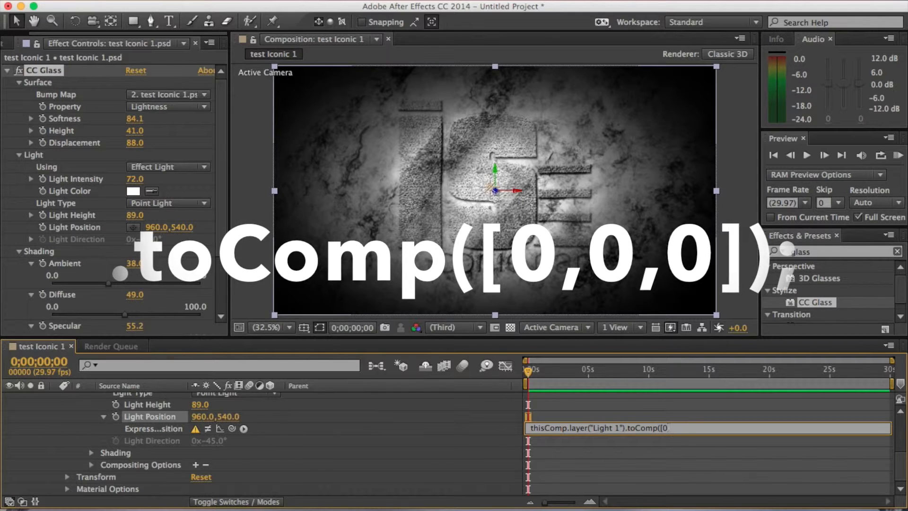
text(,0,0,)
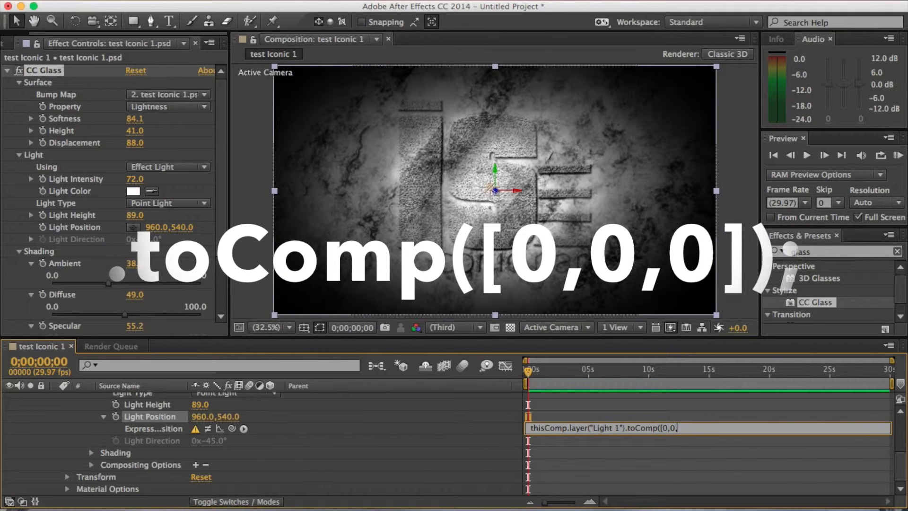
text(])
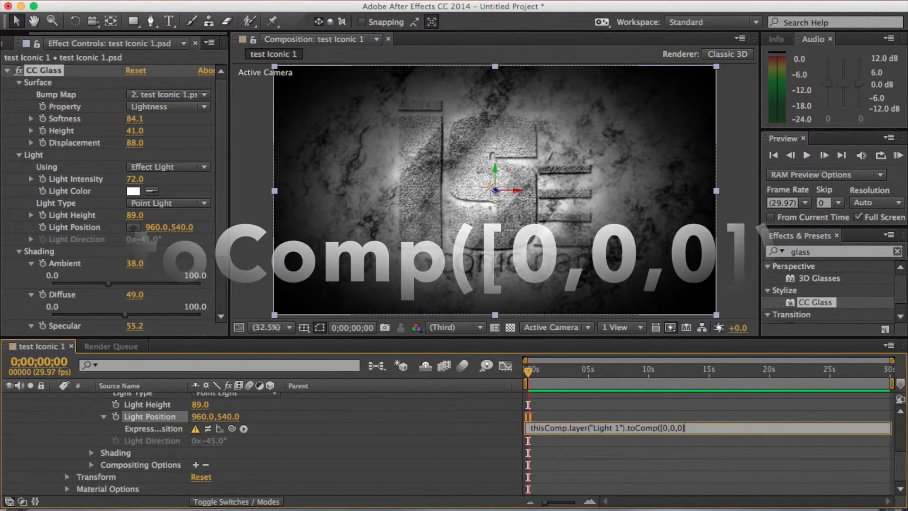
text())
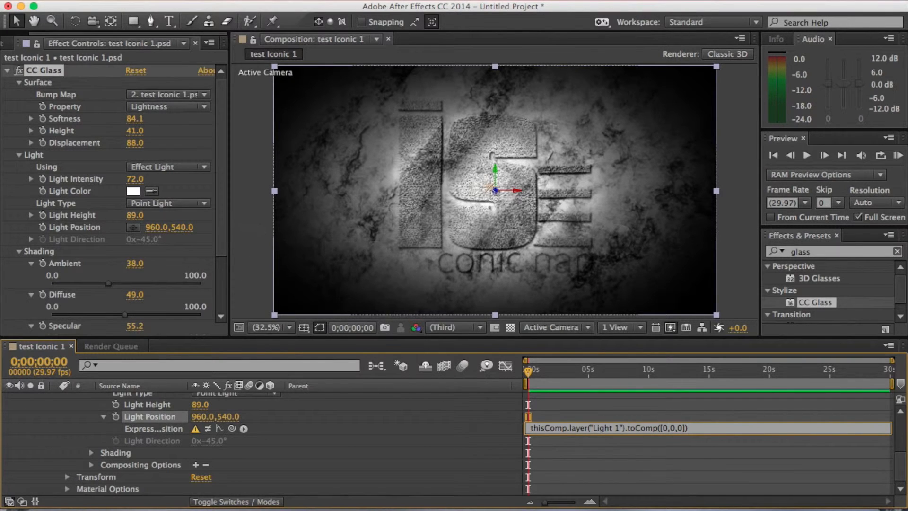
text(;)
click(570, 439)
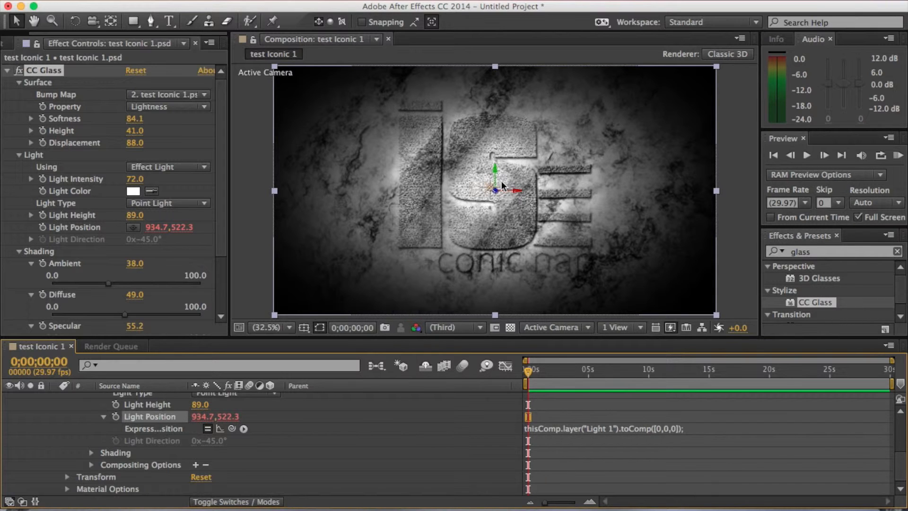
Try moving Light 1 to the right of the logo and across to its upper left to test the linked lighting.
drag(493, 198, 387, 199)
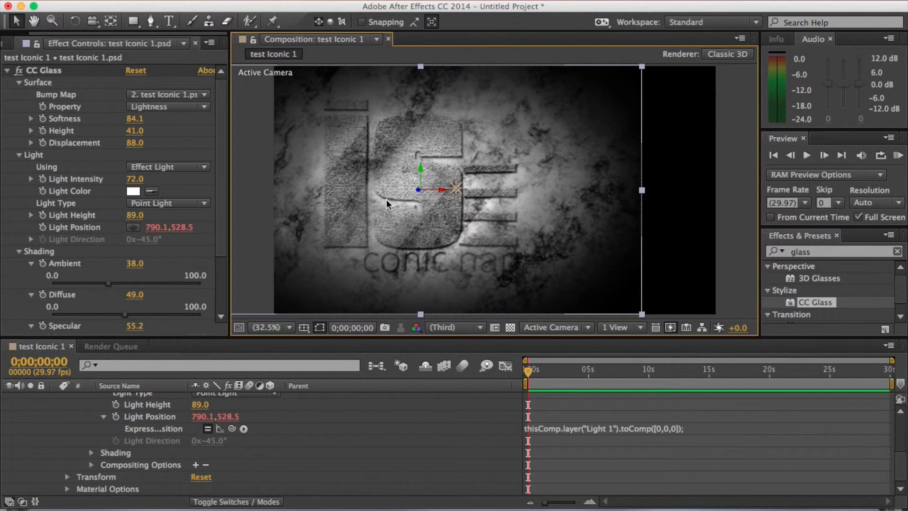
key(super+z)
scroll(303, 442, up, 5)
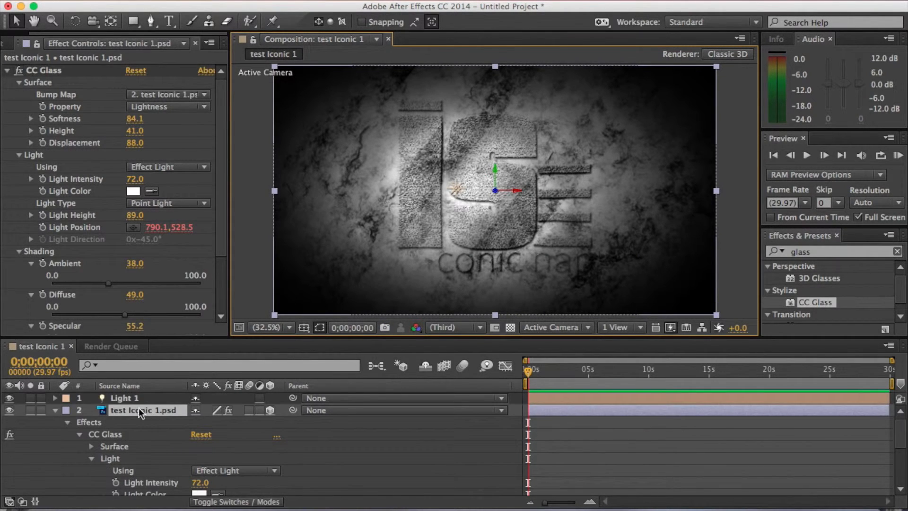
click(124, 399)
drag(455, 196, 655, 209)
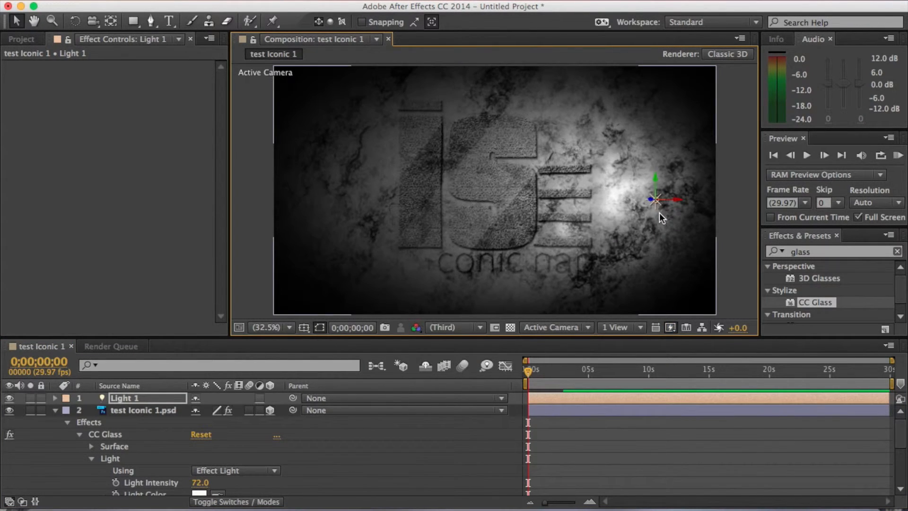
click(598, 204)
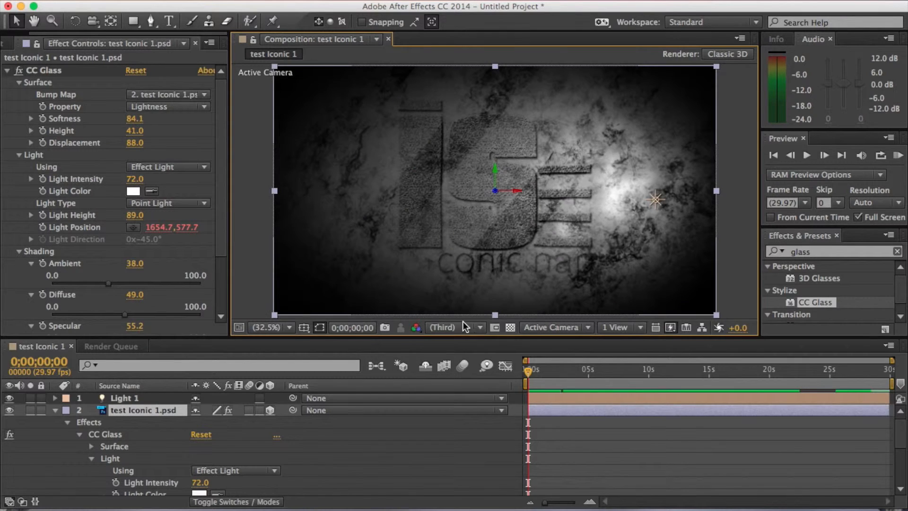
click(138, 399)
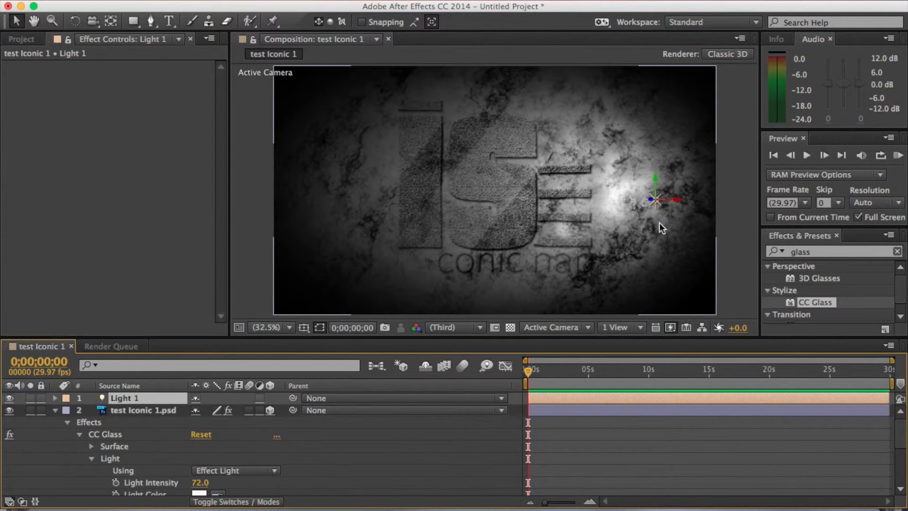
click(620, 213)
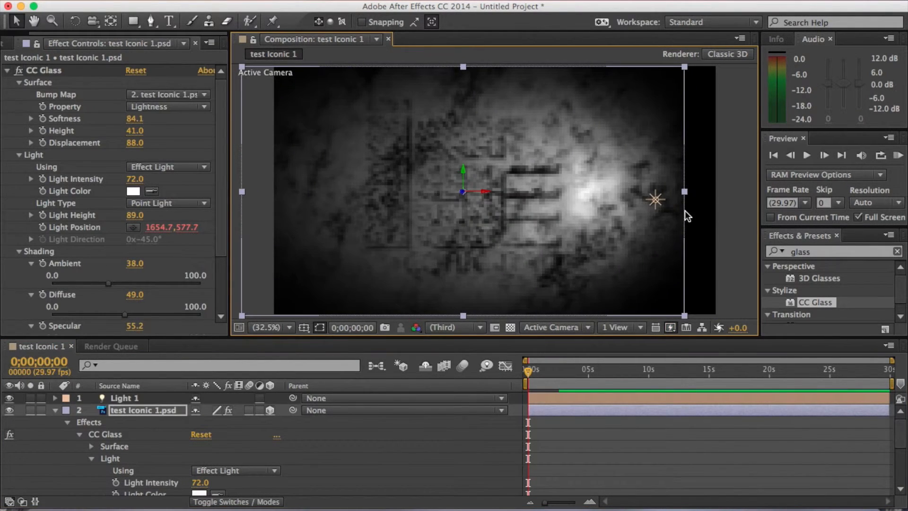
drag(655, 202, 364, 146)
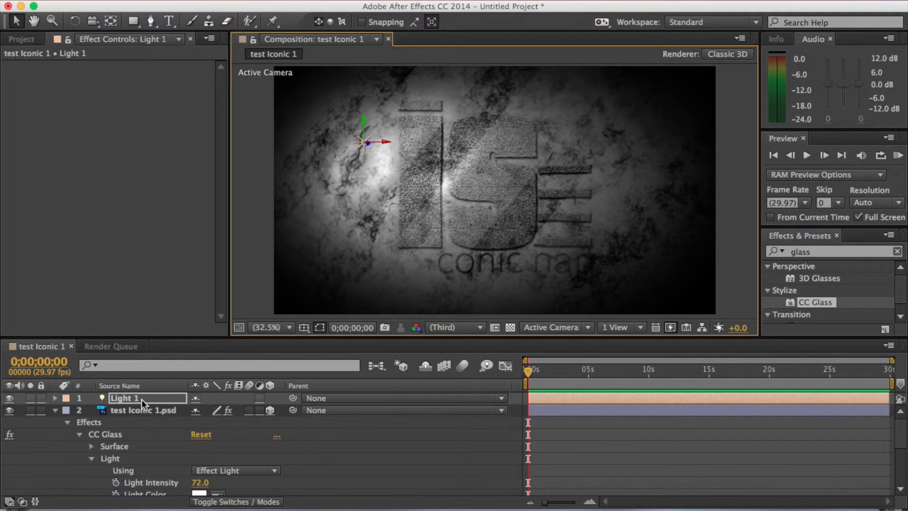
Show Light 1's Position property and move the light outside the composition's left edge, to about -430.4, 522.3.
key(p)
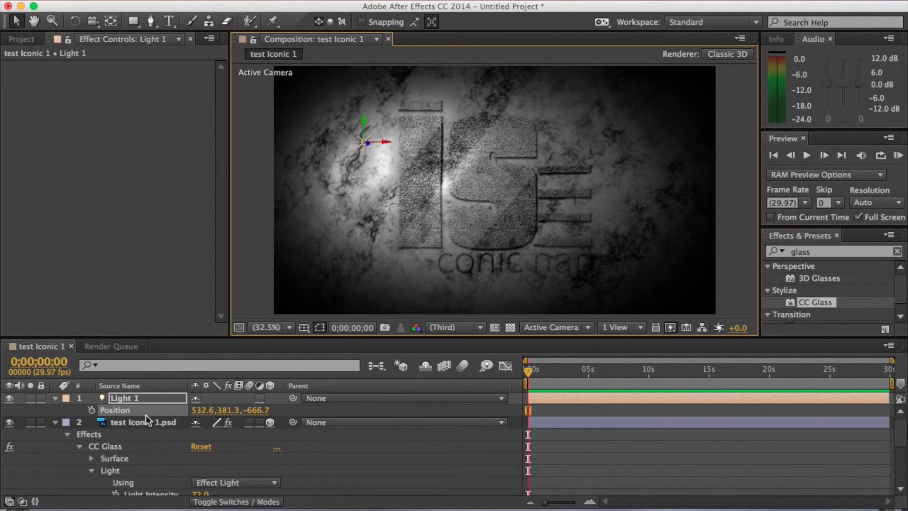
click(288, 329)
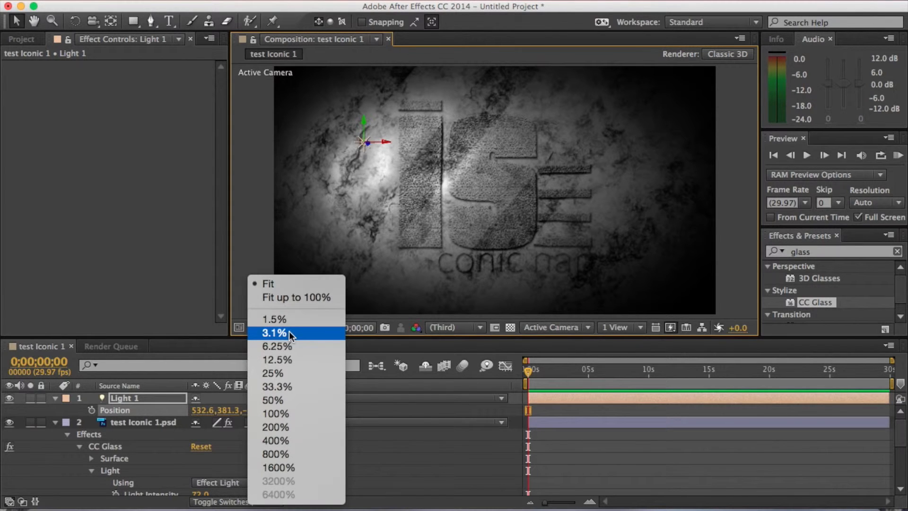
click(285, 360)
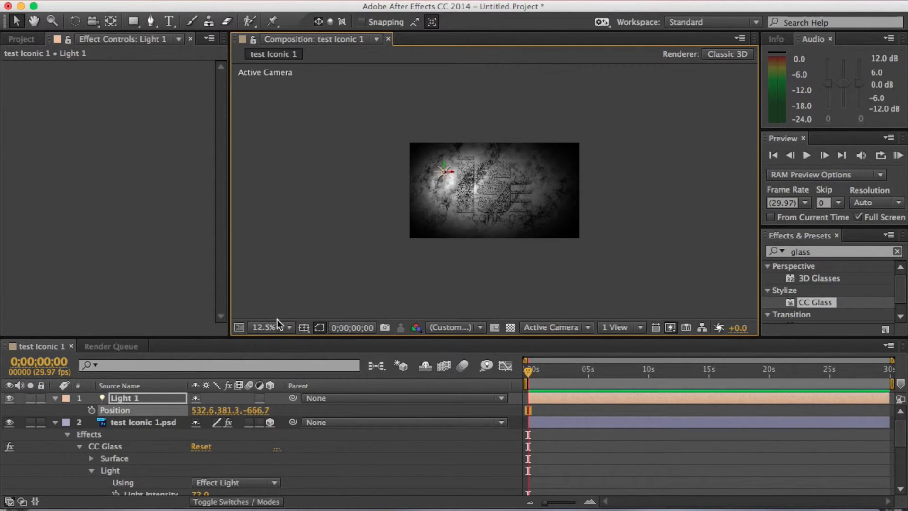
click(280, 327)
click(276, 374)
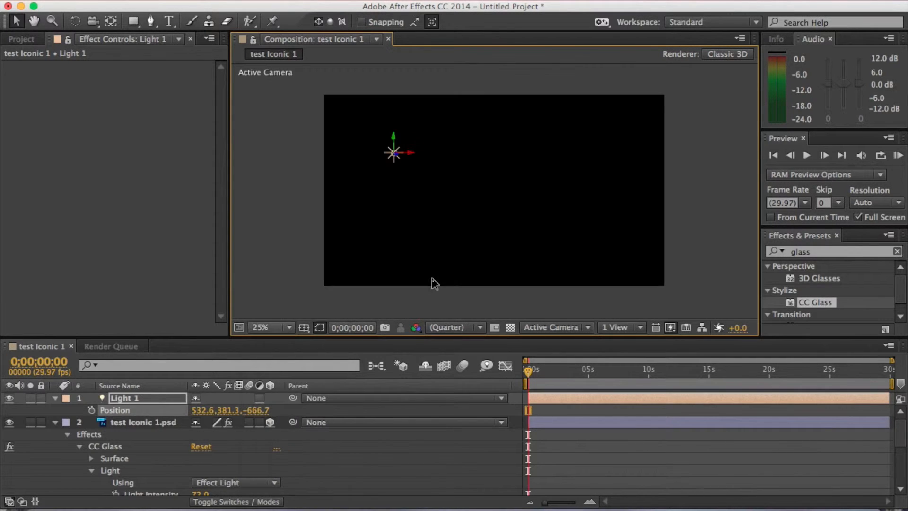
drag(396, 158, 240, 194)
click(287, 328)
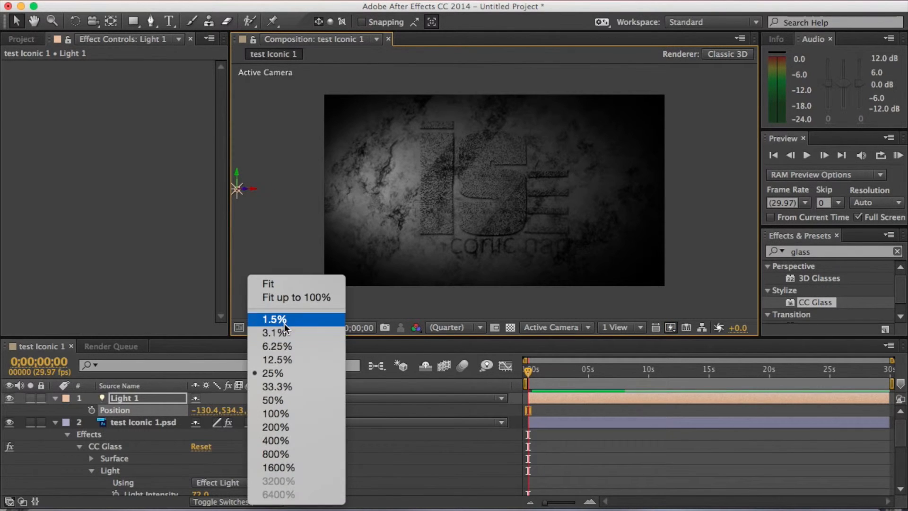
click(282, 361)
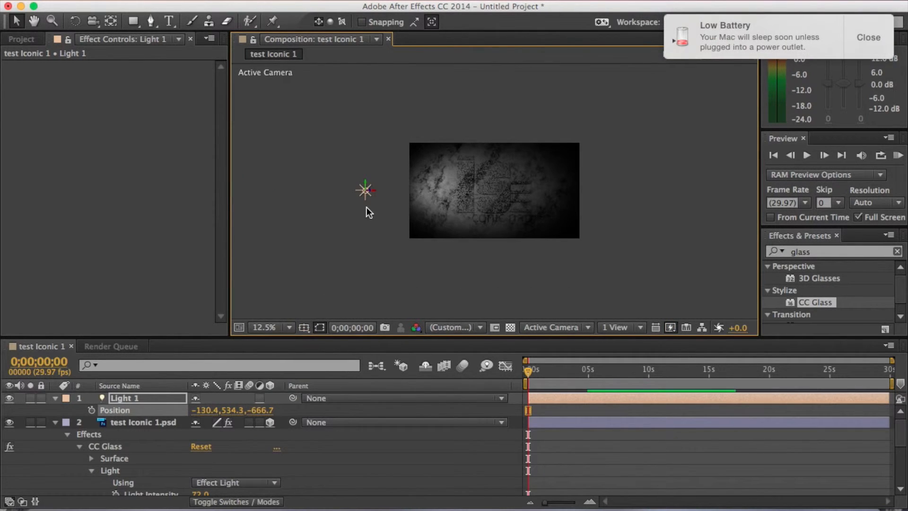
click(876, 42)
drag(357, 197, 331, 195)
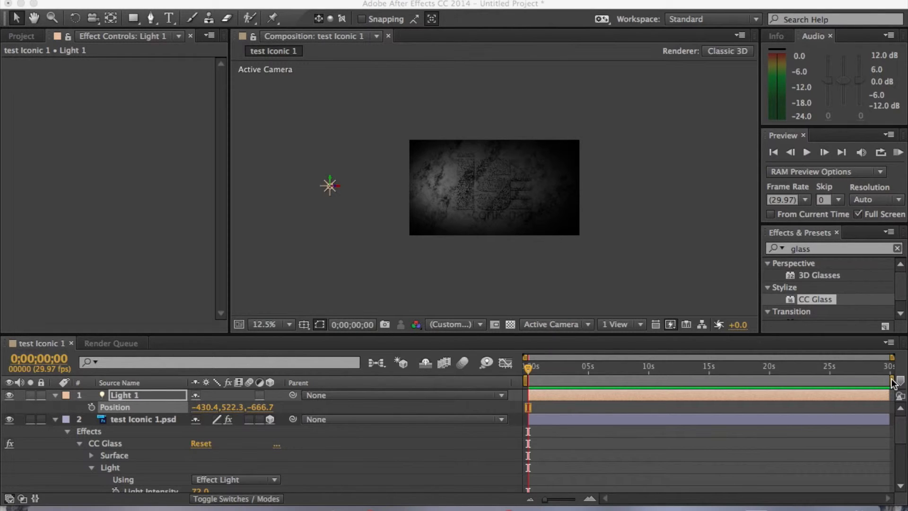
Shorten the work area to about the first 5 seconds and trim the composition to it.
drag(892, 383, 834, 381)
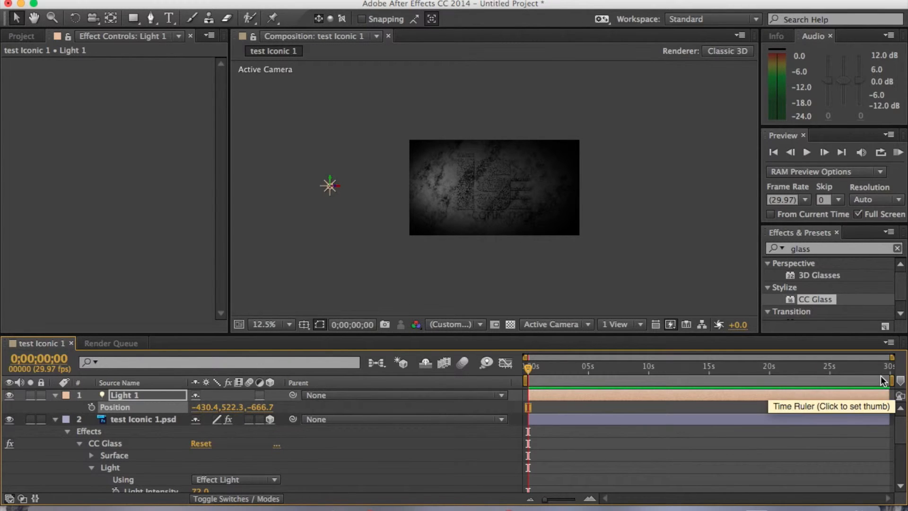
drag(892, 381, 591, 359)
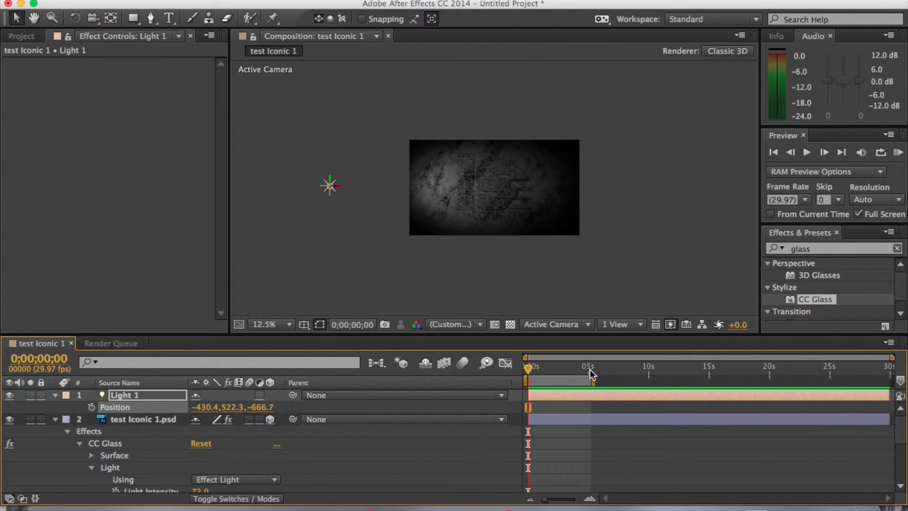
right_click(586, 382)
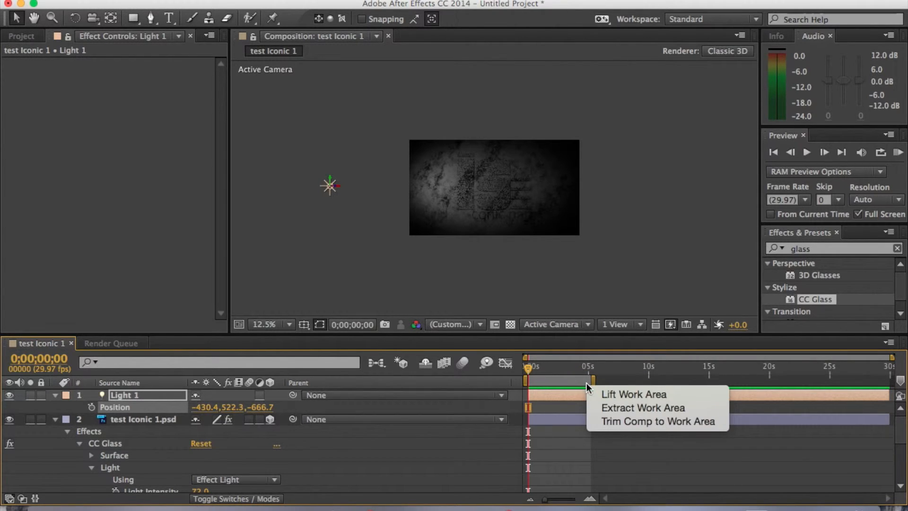
click(624, 421)
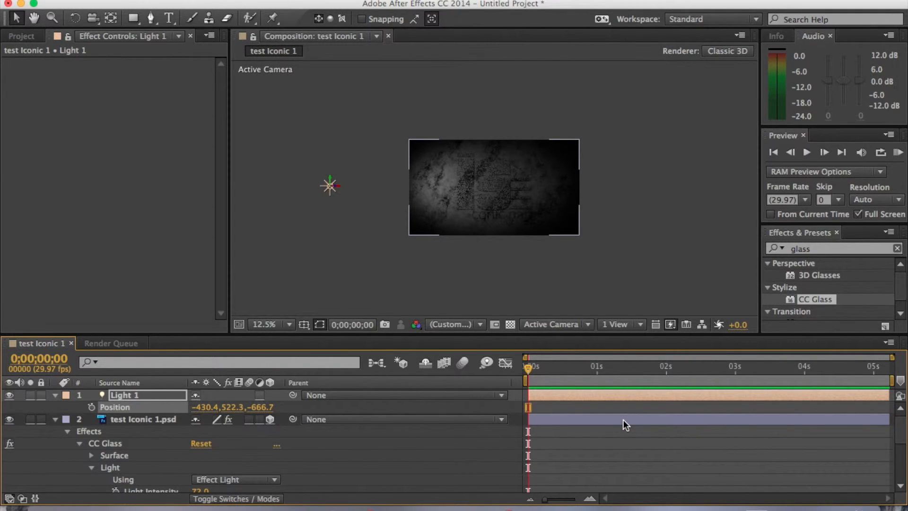
Keyframe Light 1's Position at the start, move it past the composition's right edge to about 2449.6, 522.3 at 0;00;05;06, and preview the animation.
click(348, 219)
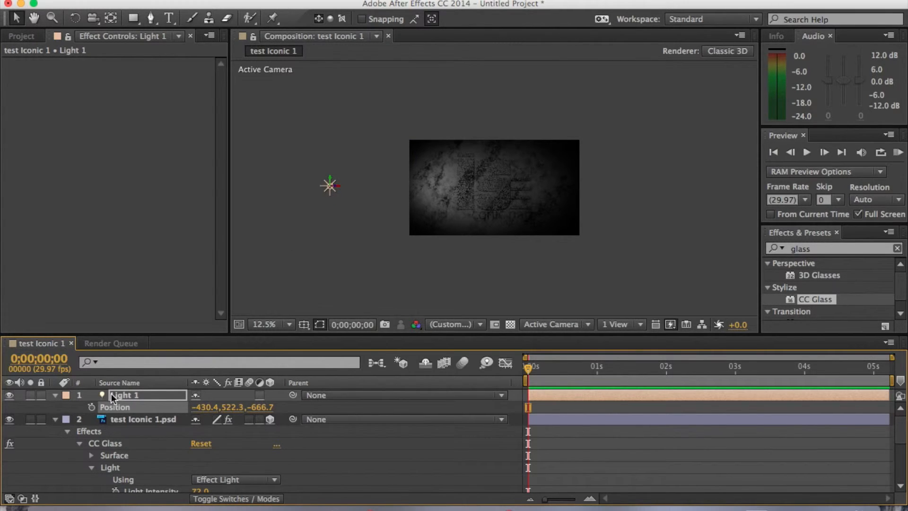
click(91, 408)
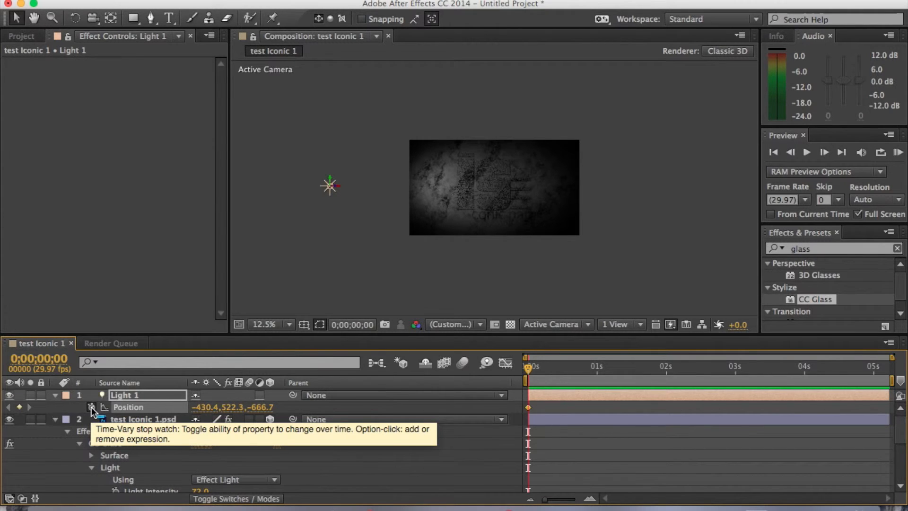
drag(528, 368, 888, 368)
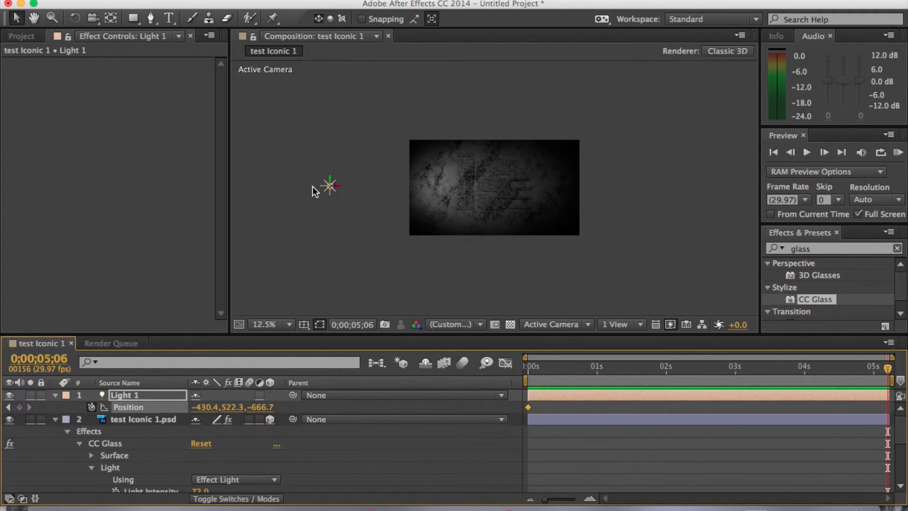
drag(330, 191, 670, 192)
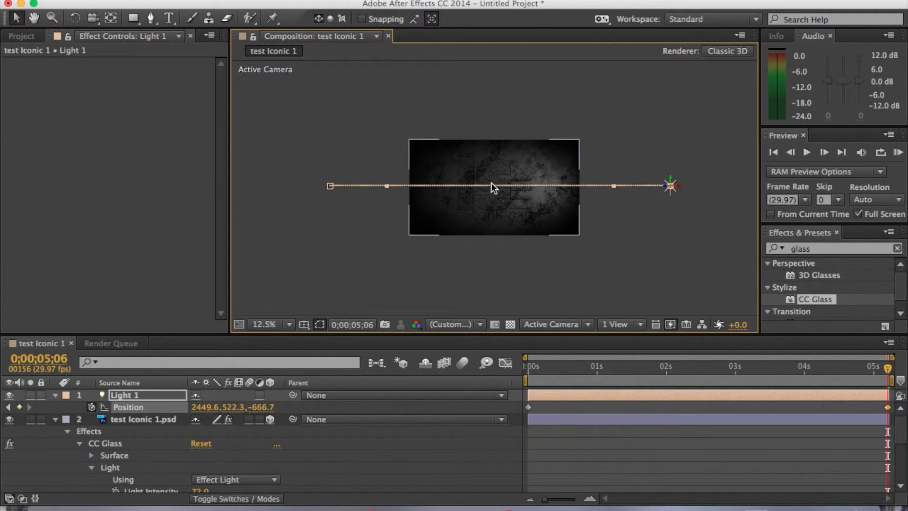
click(807, 152)
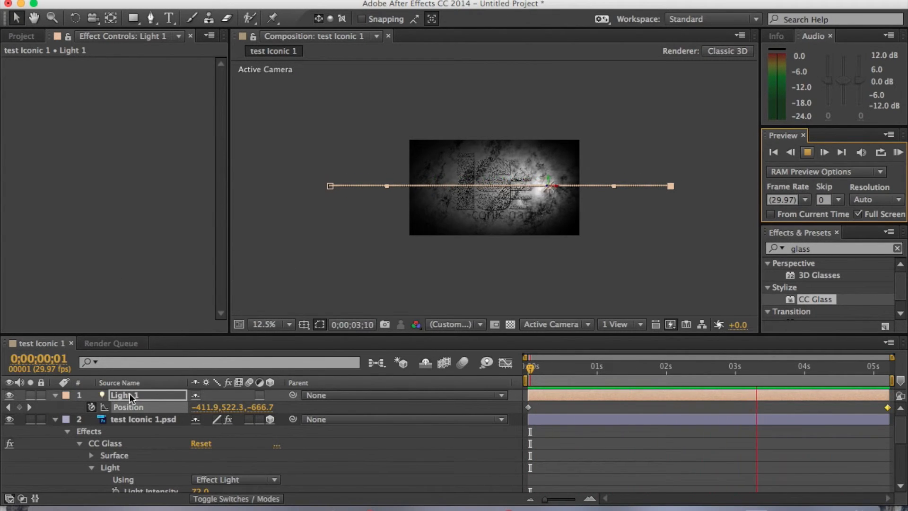
Turn on keyframing for the test Iconic 1.psd layer's CC Glass Ambient, Diffuse, Specular, Roughness and Metal at 0;00;00;00.
click(135, 419)
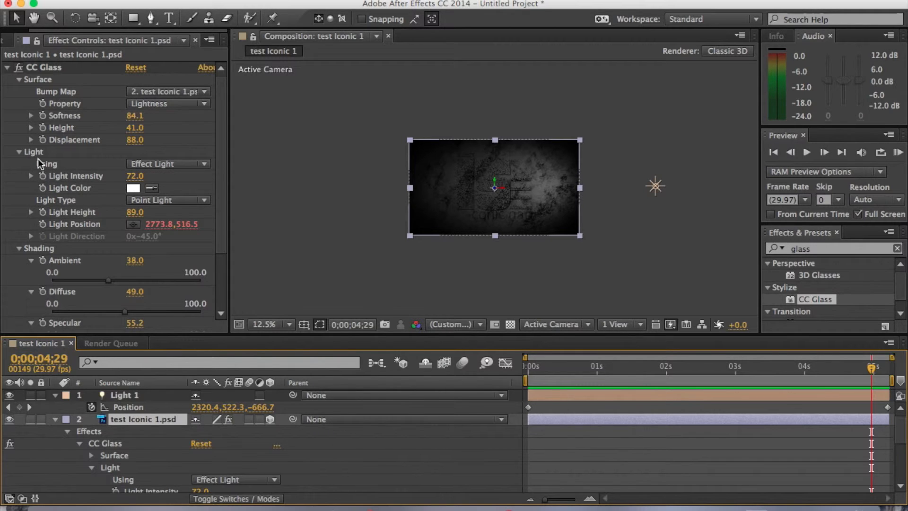
drag(222, 180, 216, 244)
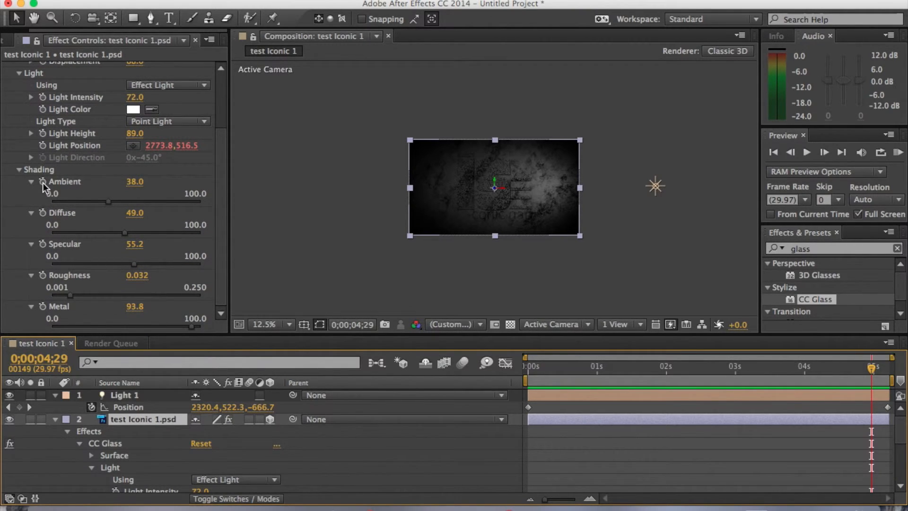
drag(871, 371, 524, 368)
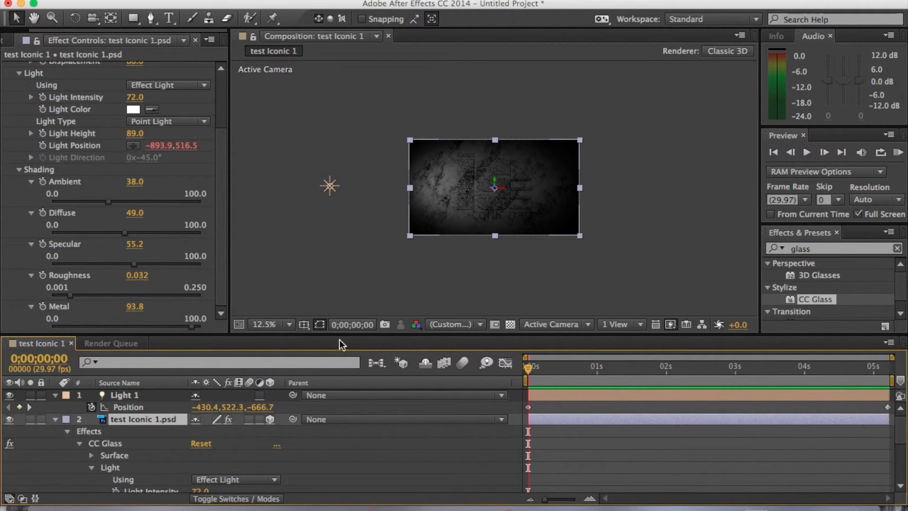
click(43, 182)
click(42, 212)
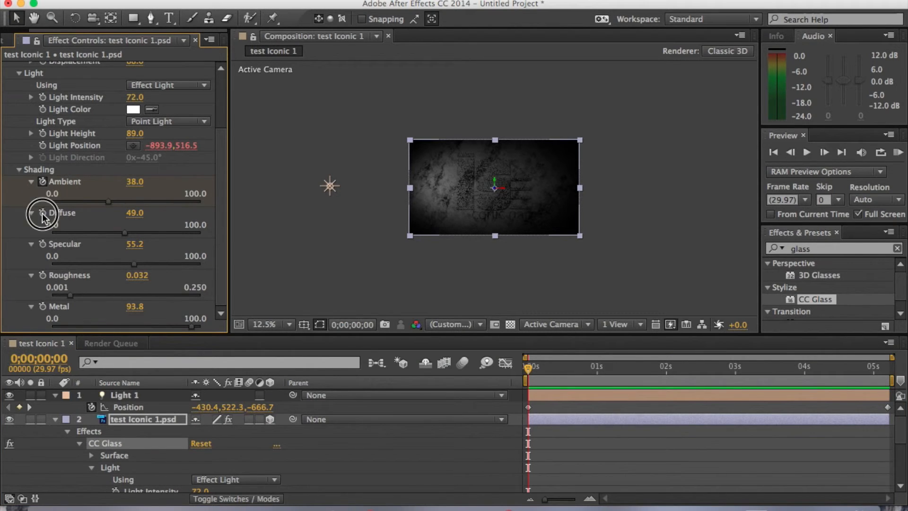
click(42, 244)
click(42, 275)
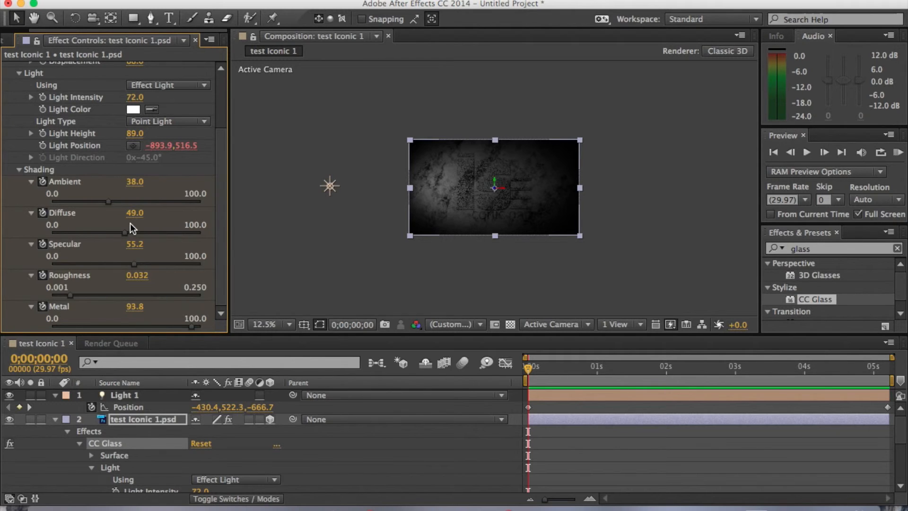
Set CC Glass Ambient, Diffuse, Specular and Metal to 0 and Roughness to 0.001 at the first frame.
drag(109, 203, 41, 203)
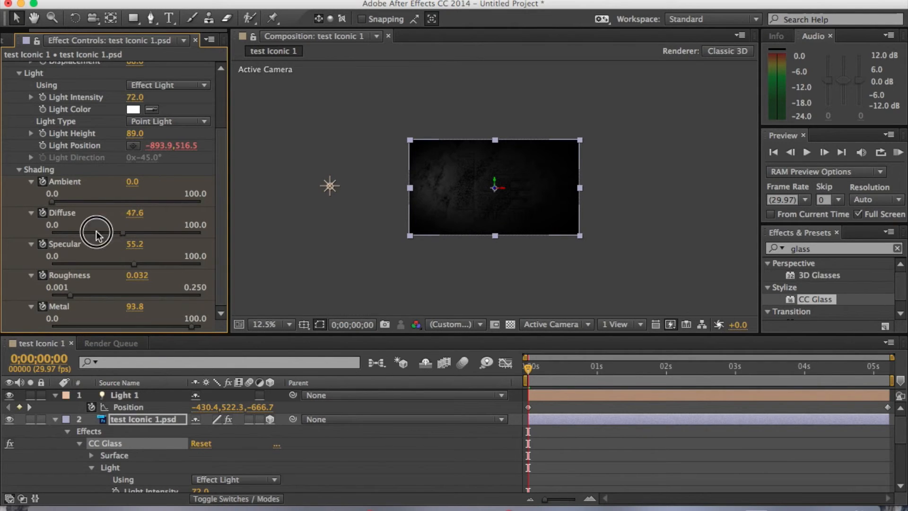
drag(95, 231, 44, 229)
drag(131, 264, 50, 264)
drag(69, 295, 34, 296)
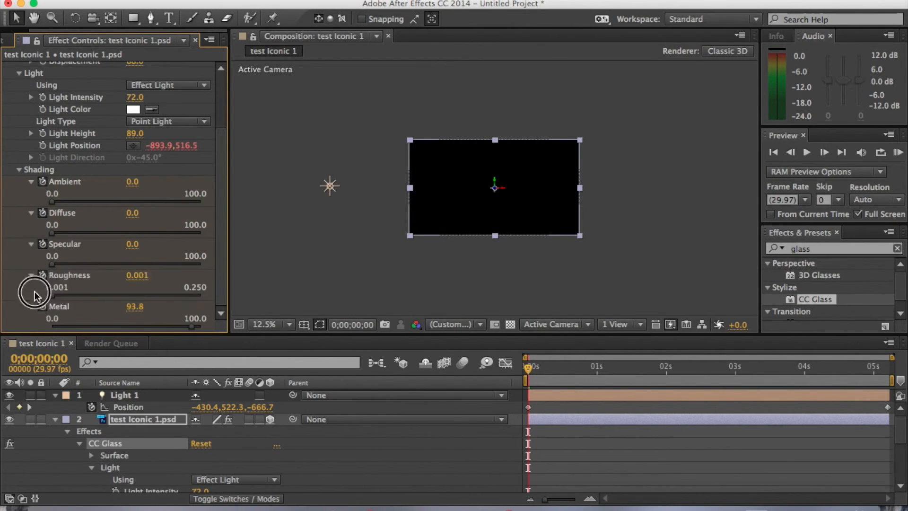
drag(189, 324, 40, 308)
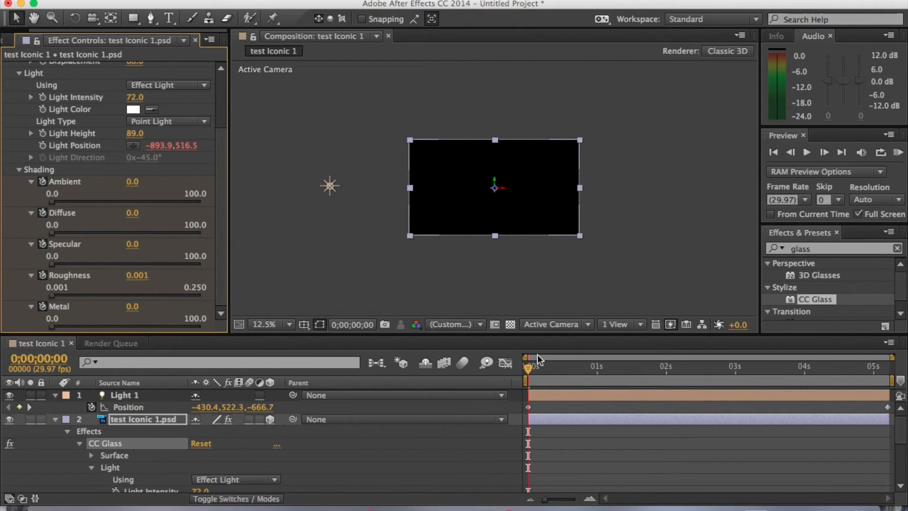
Go to 0;00;05;06 and keep the CC Glass shading values at their minimums there.
drag(530, 368, 887, 373)
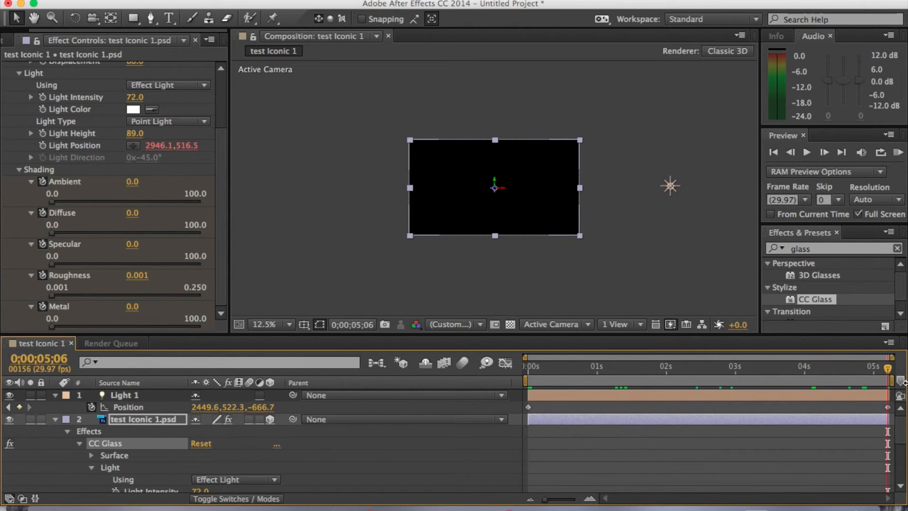
drag(53, 202, 46, 203)
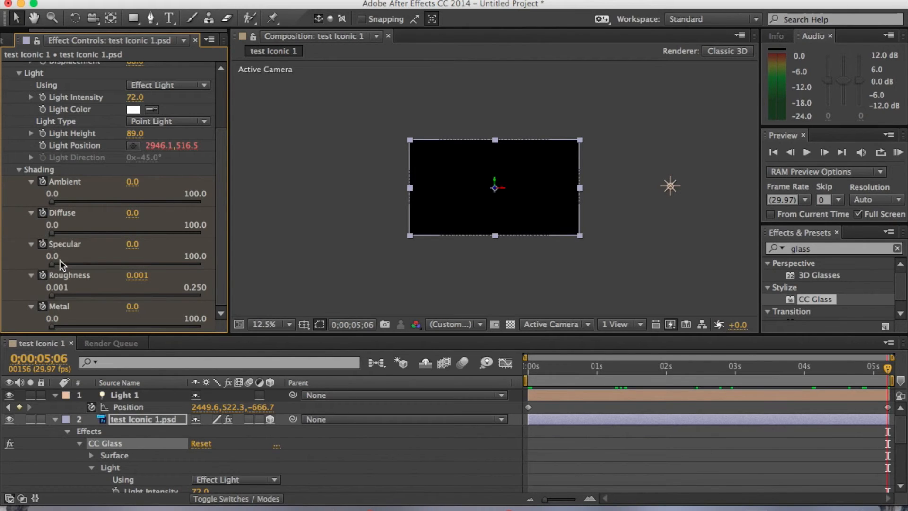
click(39, 297)
At 0;00;02;16, raise CC Glass Ambient to 38.6, Diffuse to 49.0, Specular to 54.3, Roughness to 0.031 and Metal to 91.0.
drag(888, 369, 706, 372)
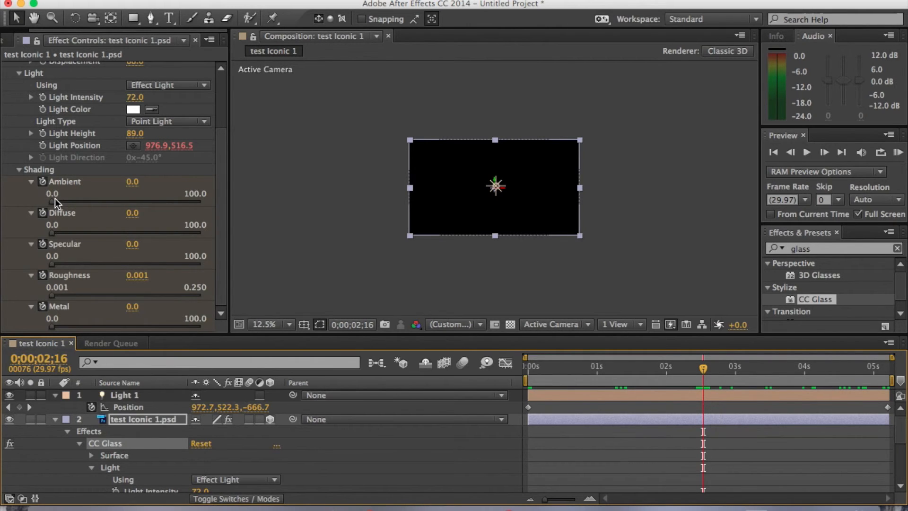
drag(53, 201, 109, 209)
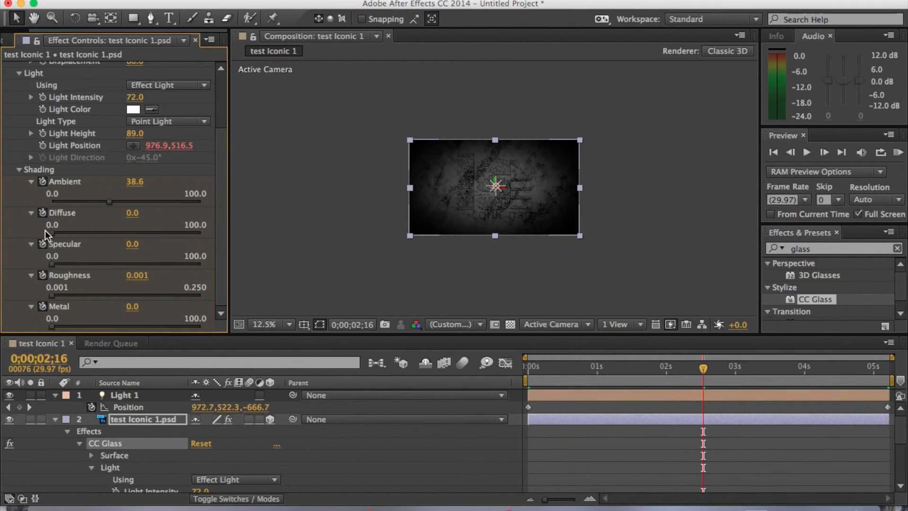
drag(52, 234, 125, 247)
click(53, 264)
drag(53, 267, 133, 265)
drag(52, 296, 187, 322)
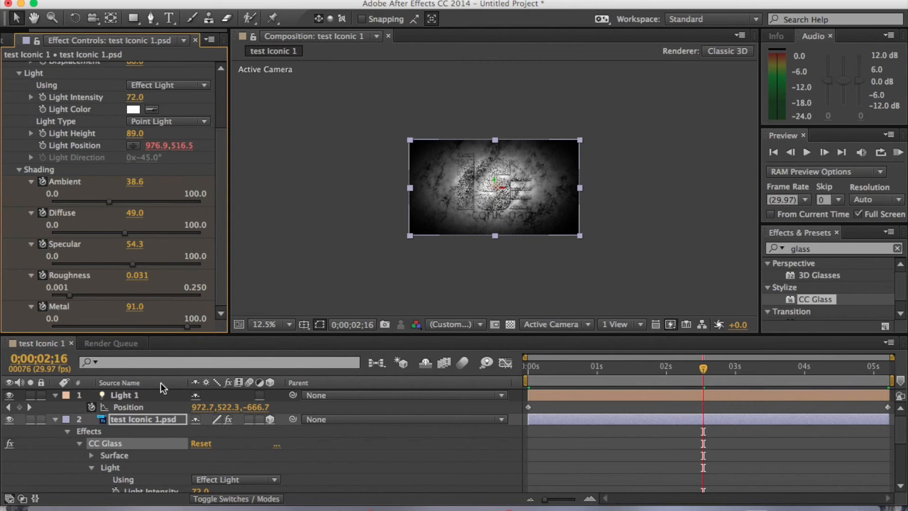
Fit the composition in the viewer and preview the light animation, replaying it from the first frame.
click(271, 325)
click(277, 281)
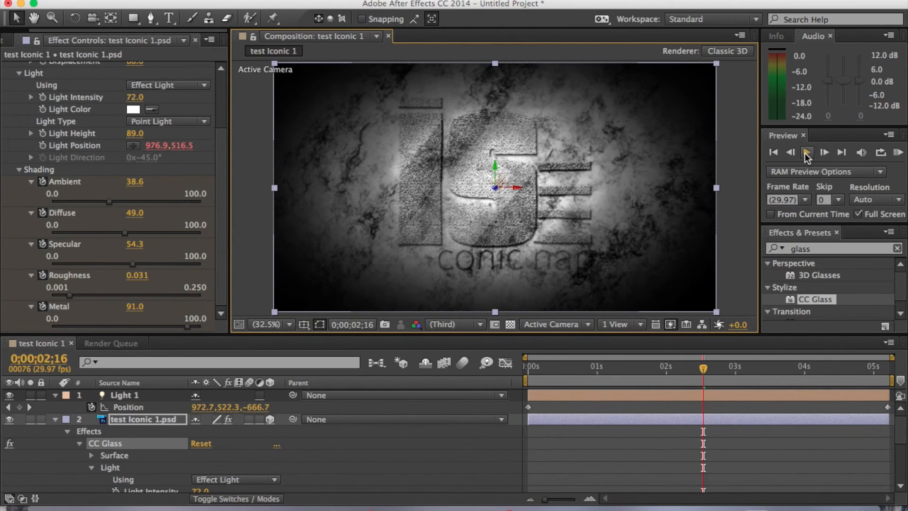
click(806, 152)
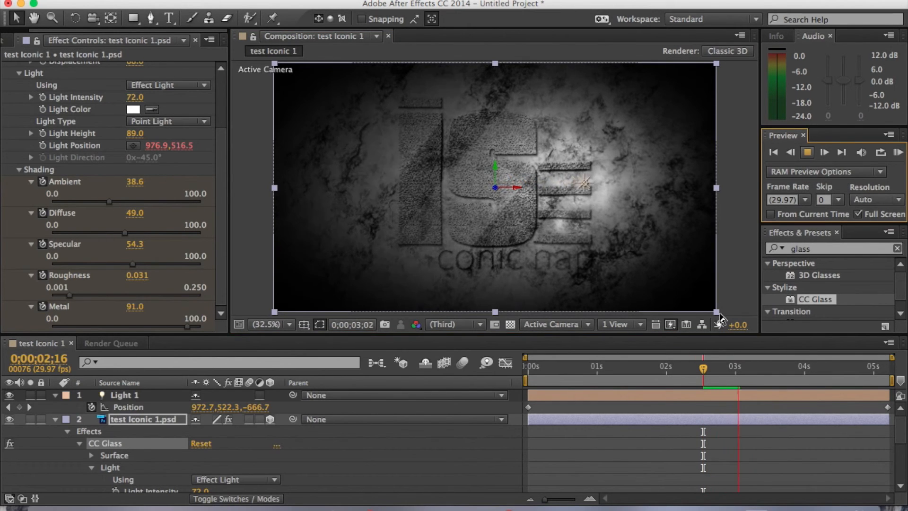
mouse_move(703, 365)
mouse_down()
mouse_move(542, 349)
mouse_move(563, 371)
mouse_move(487, 371)
mouse_up()
click(807, 155)
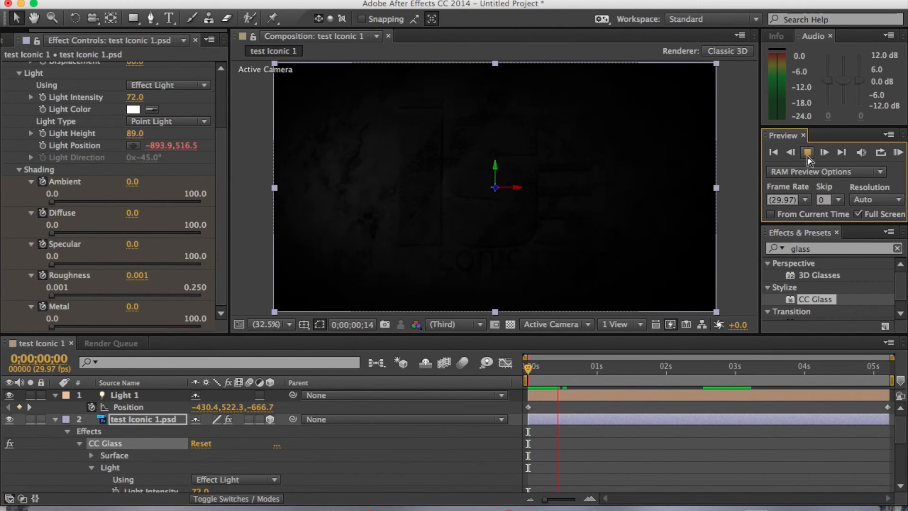